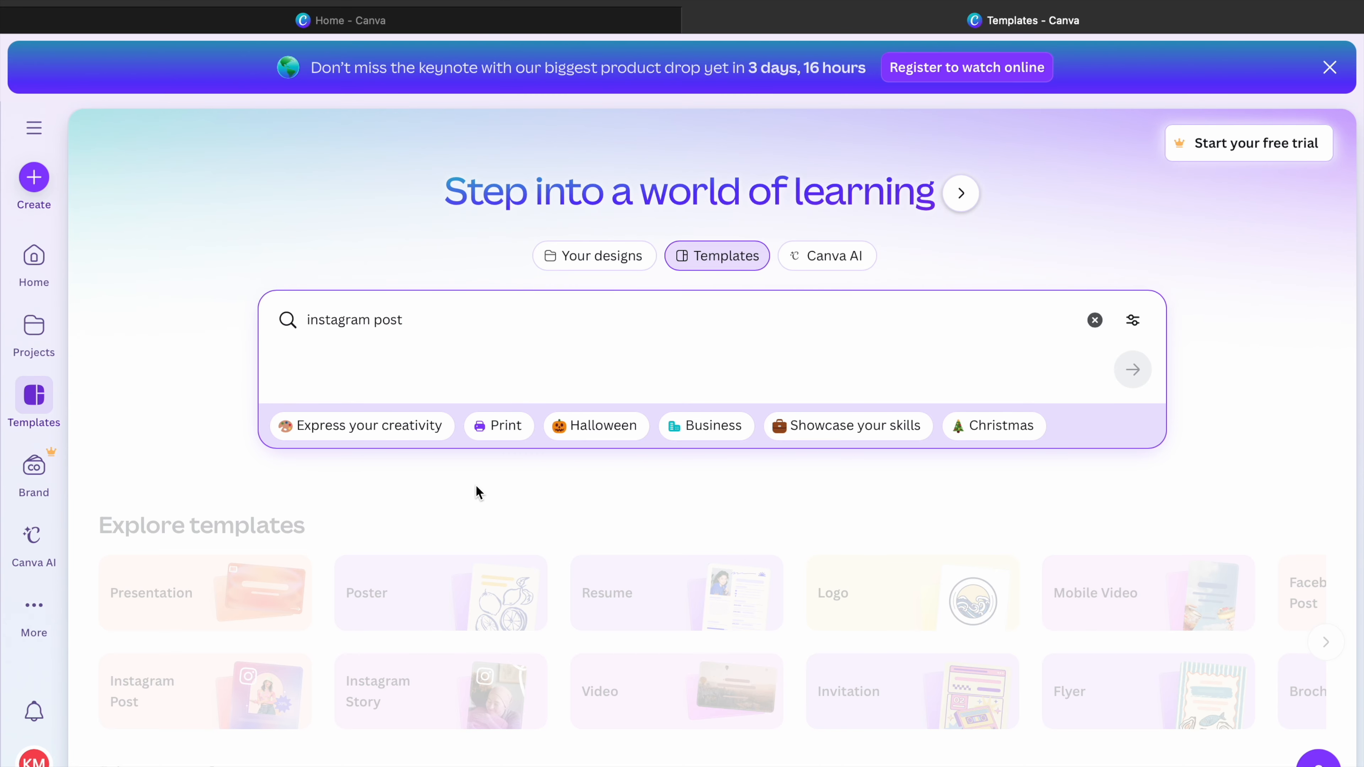
- Search the templates for "instagram post" and create a blank Instagram post design
{"action": "key", "text": "Return"}
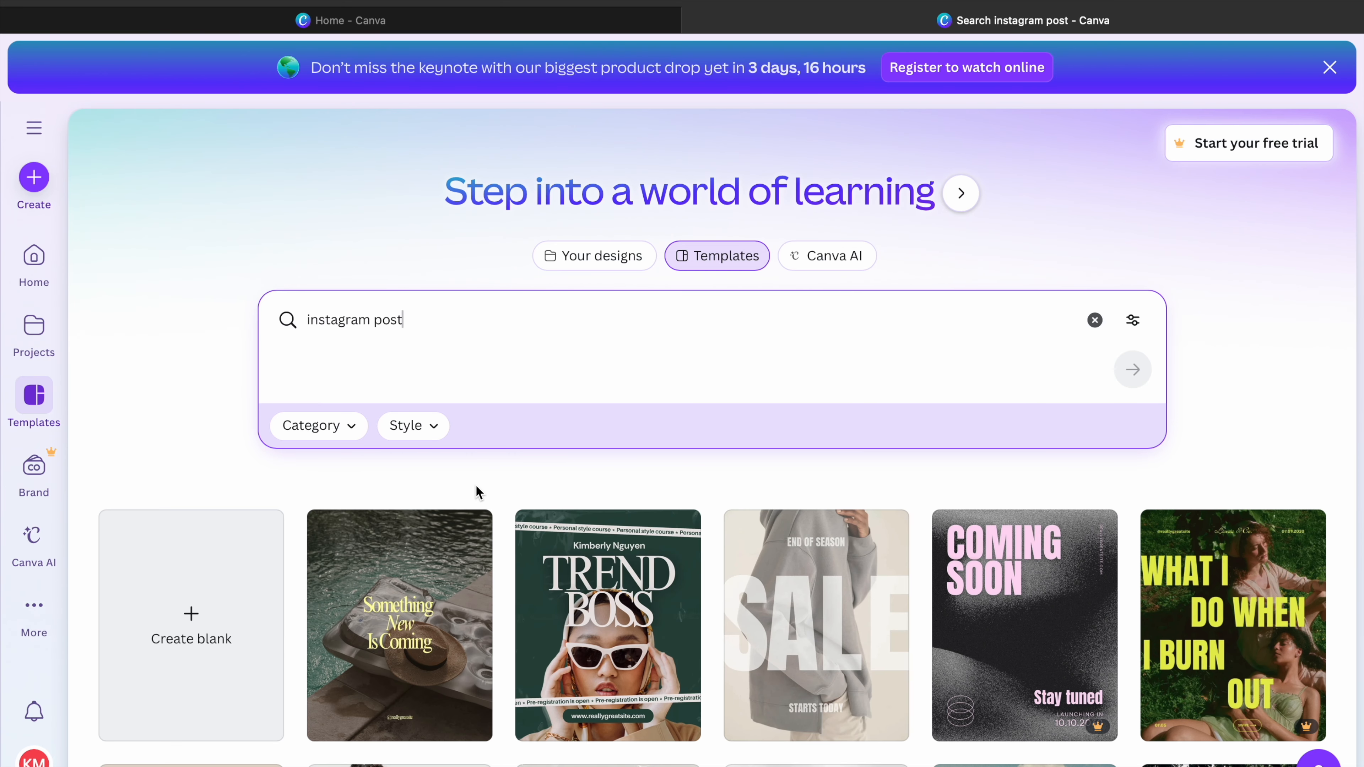
{"action": "scroll", "coordinate": [524, 472], "scroll_direction": "down", "scroll_amount": 5}
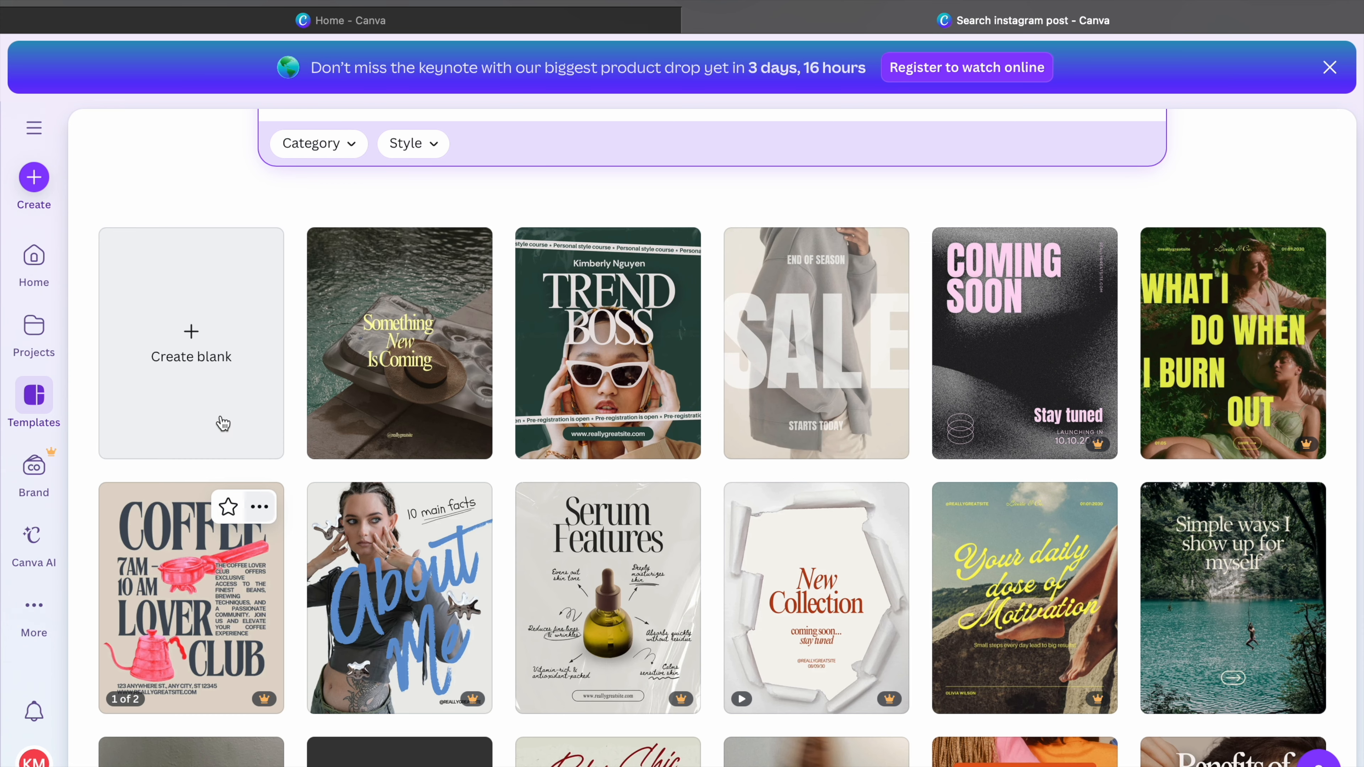
{"action": "left_click", "coordinate": [214, 361]}
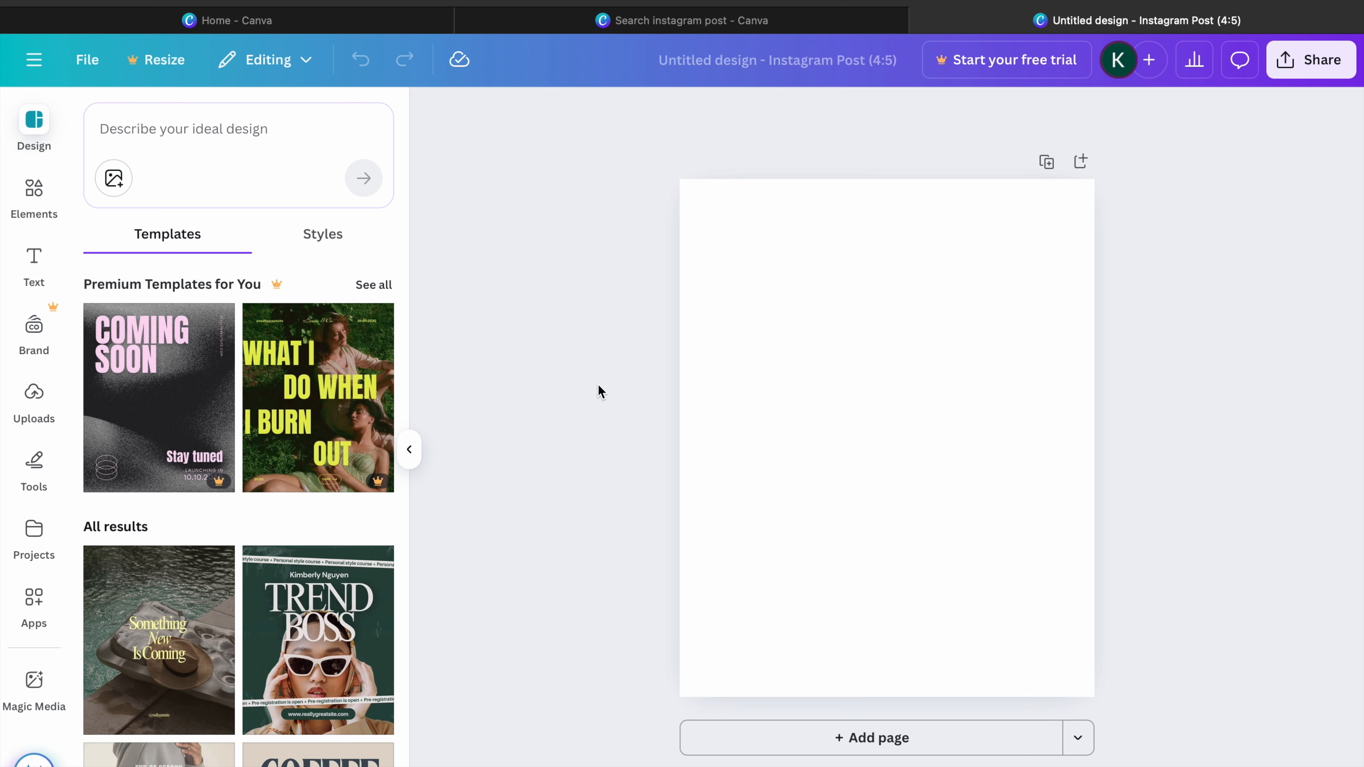
- Search the design templates for "quote with nature in background"
{"action": "scroll", "coordinate": [323, 432], "scroll_direction": "down", "scroll_amount": 5}
{"action": "scroll", "coordinate": [323, 432], "scroll_direction": "down", "scroll_amount": 5}
{"action": "scroll", "coordinate": [323, 432], "scroll_direction": "up", "scroll_amount": 10}
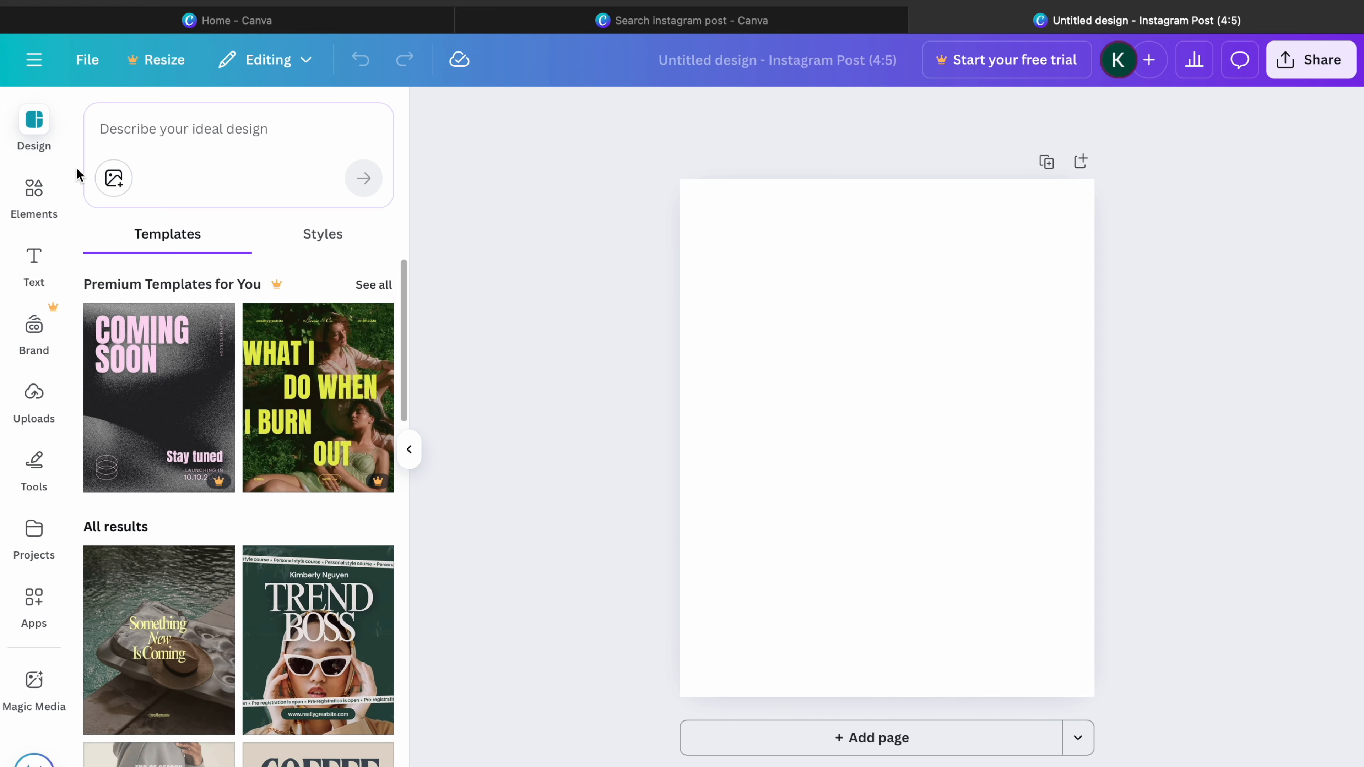
{"action": "left_click", "coordinate": [190, 123]}
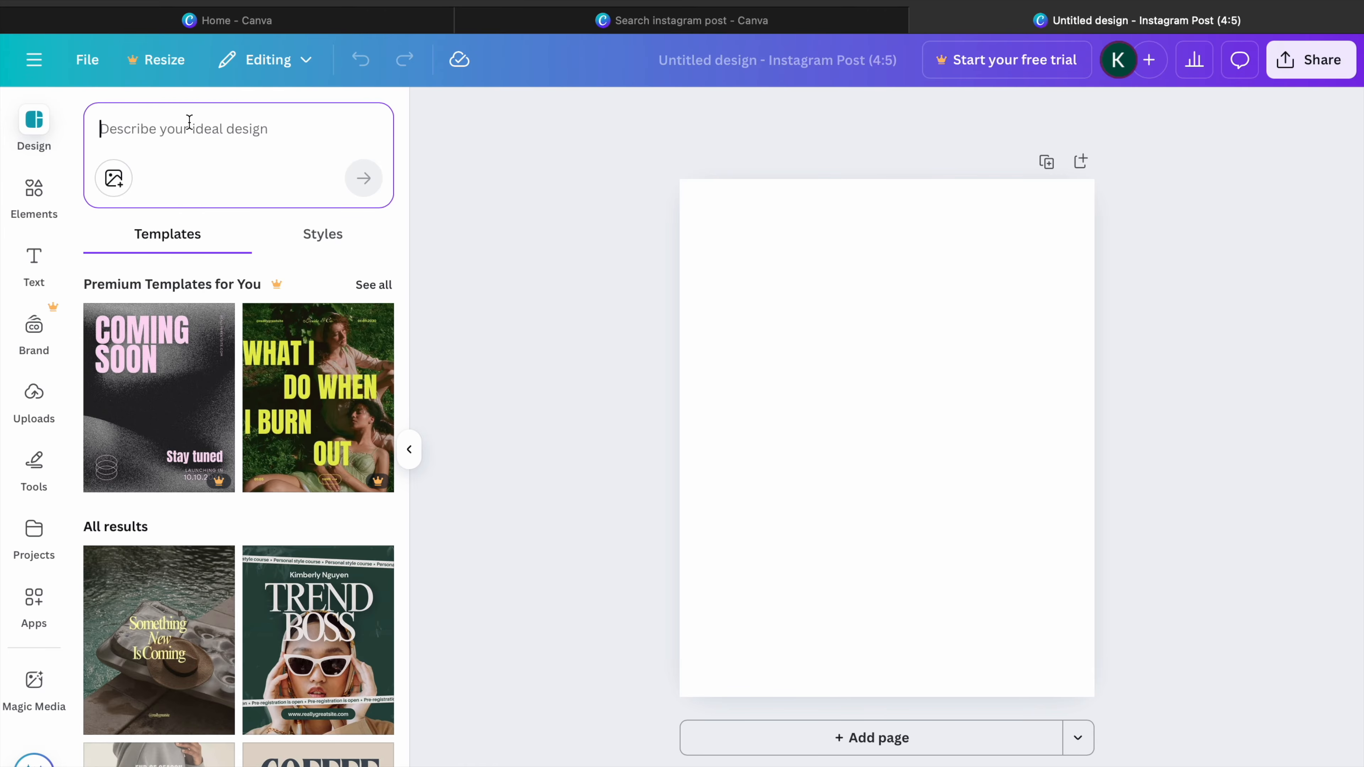
{"action": "type", "text": "quote w"}
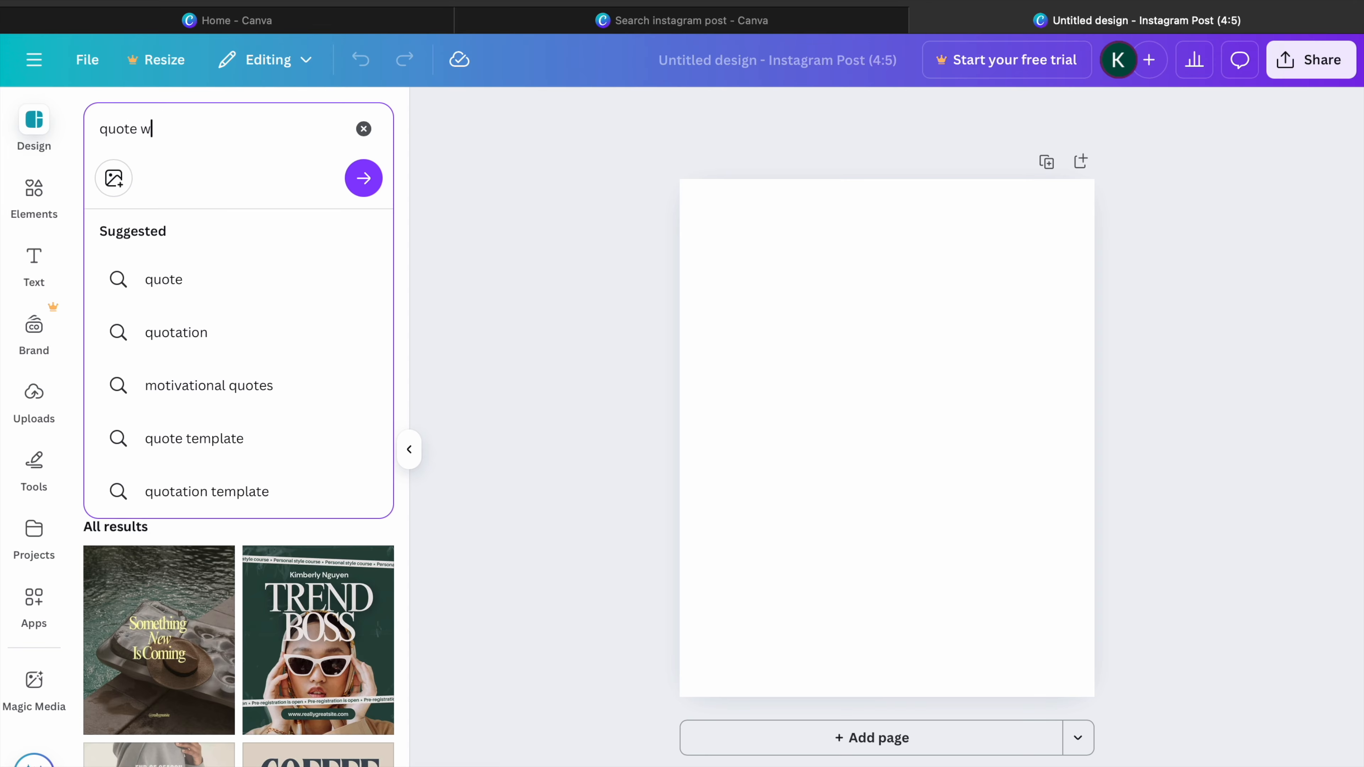
{"action": "type", "text": "ith n"}
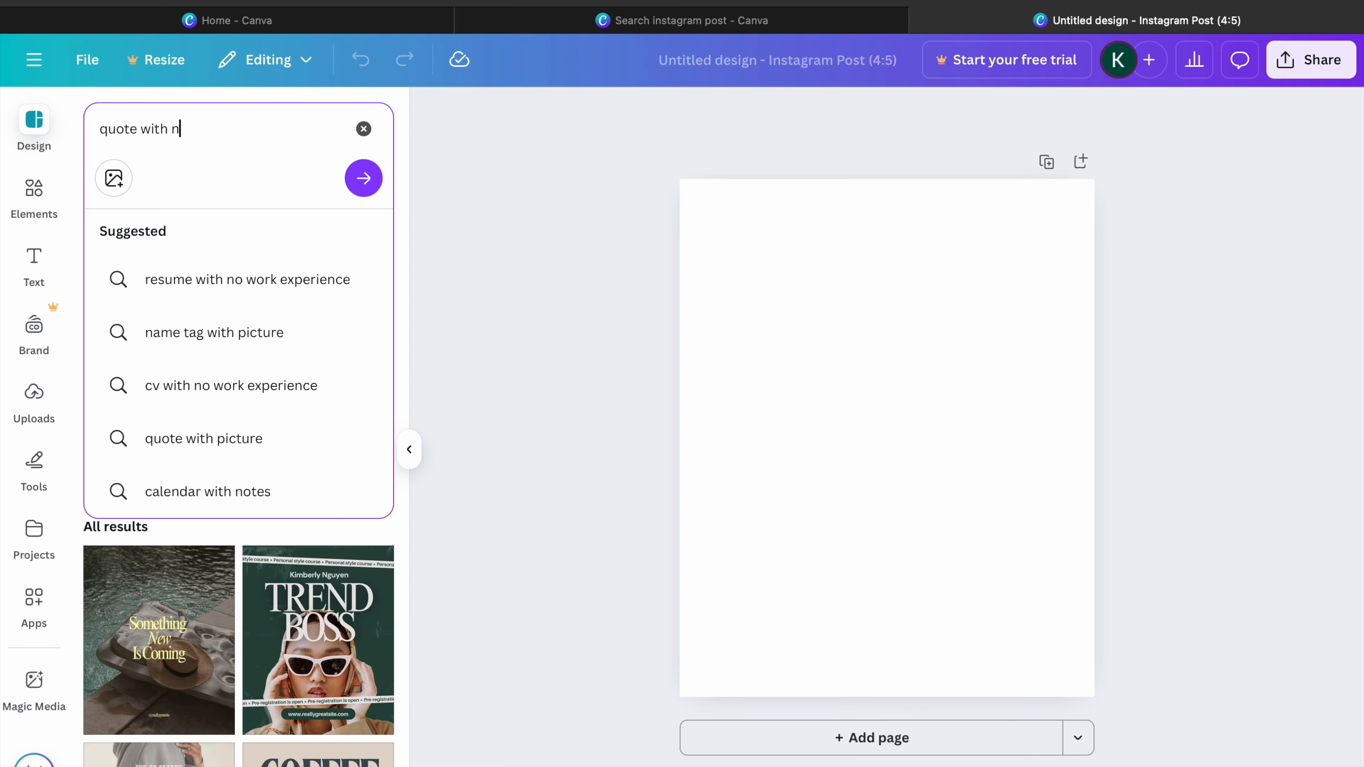
{"action": "type", "text": "ature in. ba"}
{"action": "key", "text": "BackSpace"}
{"action": "key", "text": "BackSpace"}
{"action": "key", "text": "BackSpace"}
{"action": "key", "text": "BackSpace"}
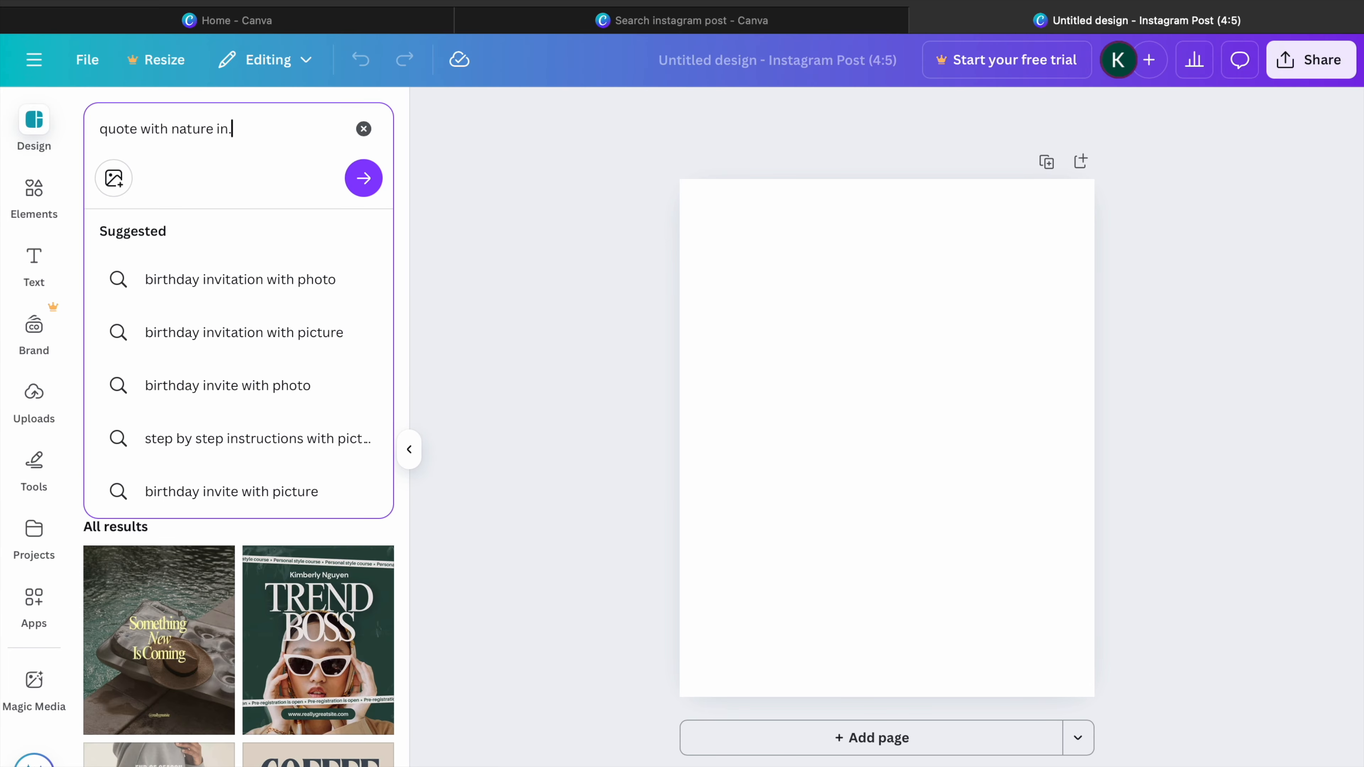
{"action": "type", "text": "background"}
{"action": "left_click", "coordinate": [358, 184]}
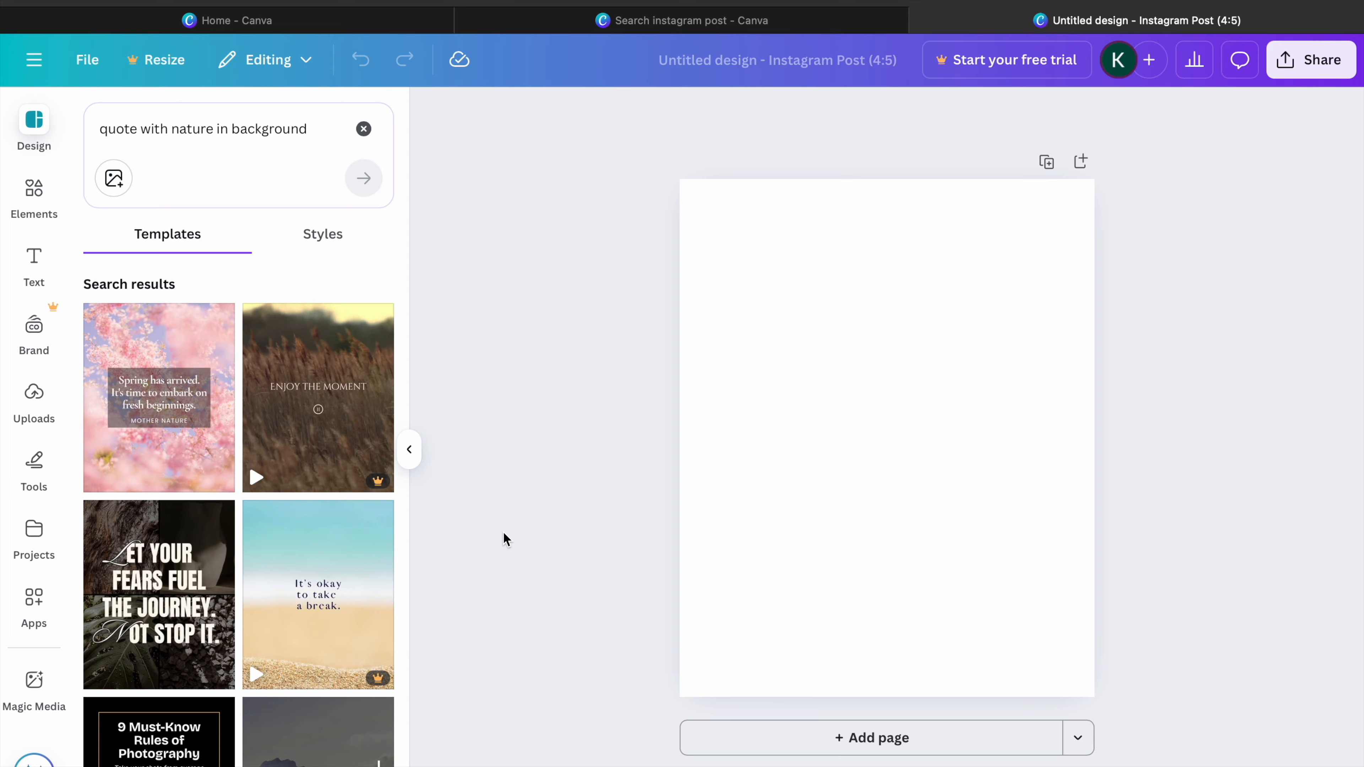
- Apply the pink spring blossom quote template "Spring has arrived" to the blank page
{"action": "scroll", "coordinate": [320, 509], "scroll_direction": "down", "scroll_amount": 3}
{"action": "scroll", "coordinate": [320, 509], "scroll_direction": "up", "scroll_amount": 3}
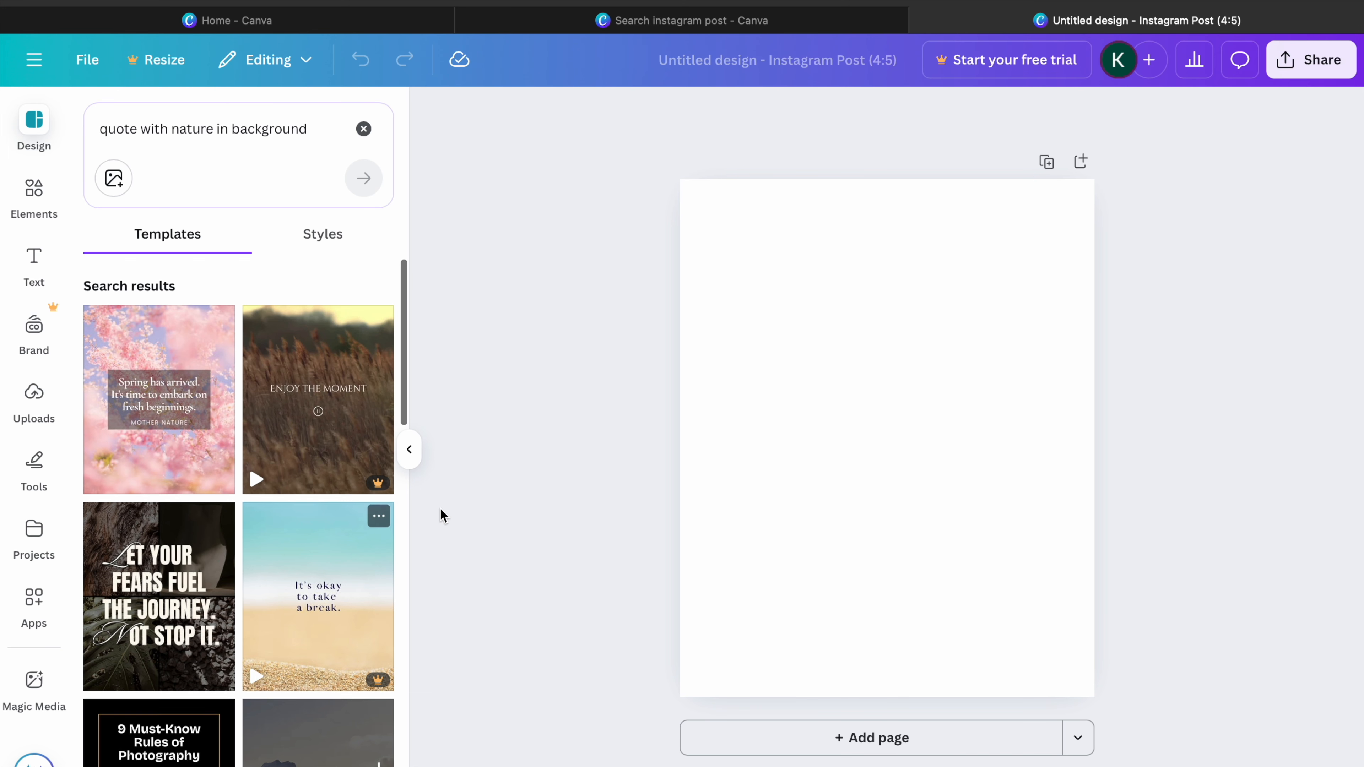
{"action": "left_click", "coordinate": [167, 460]}
{"action": "left_click", "coordinate": [723, 403]}
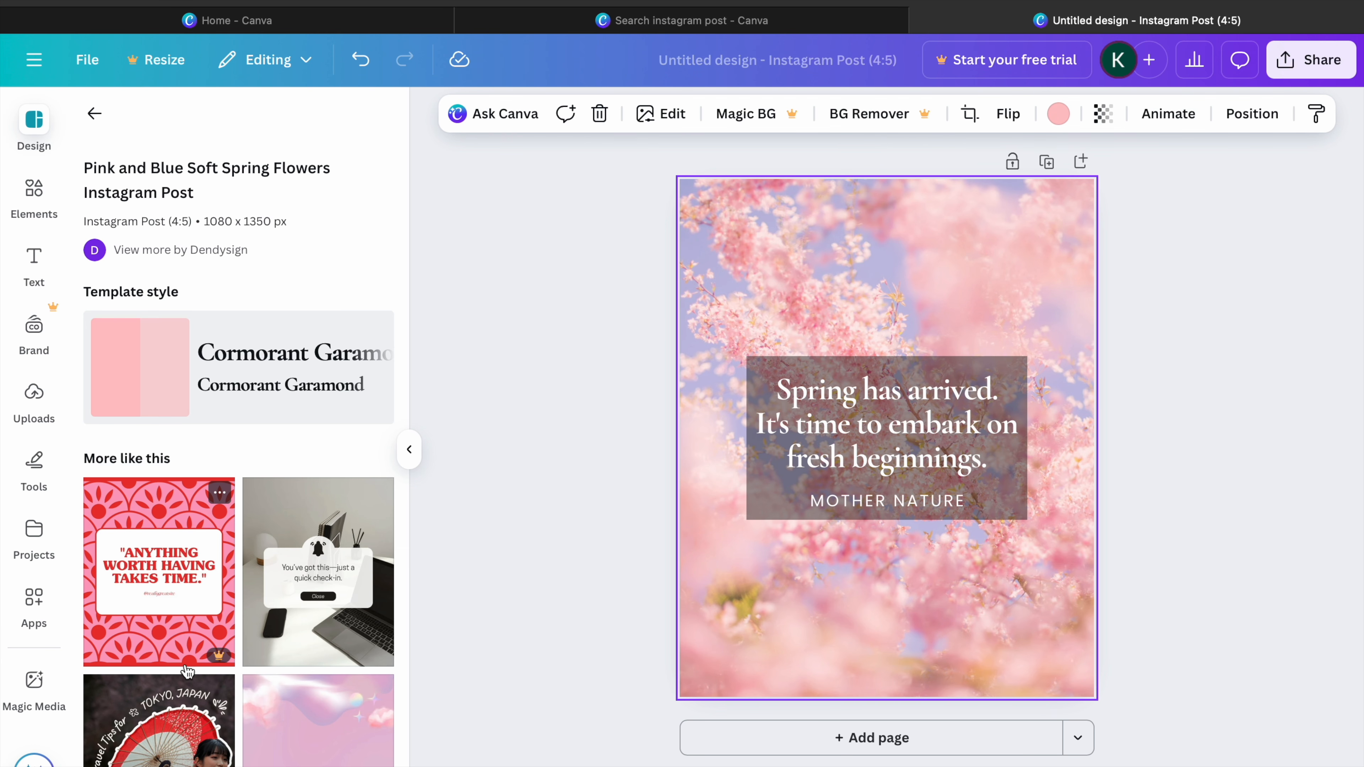
- Replace the page's design with the similar soft pink watercolour "Thank You" template
{"action": "scroll", "coordinate": [191, 666], "scroll_direction": "down", "scroll_amount": 5}
{"action": "scroll", "coordinate": [187, 671], "scroll_direction": "down", "scroll_amount": 6}
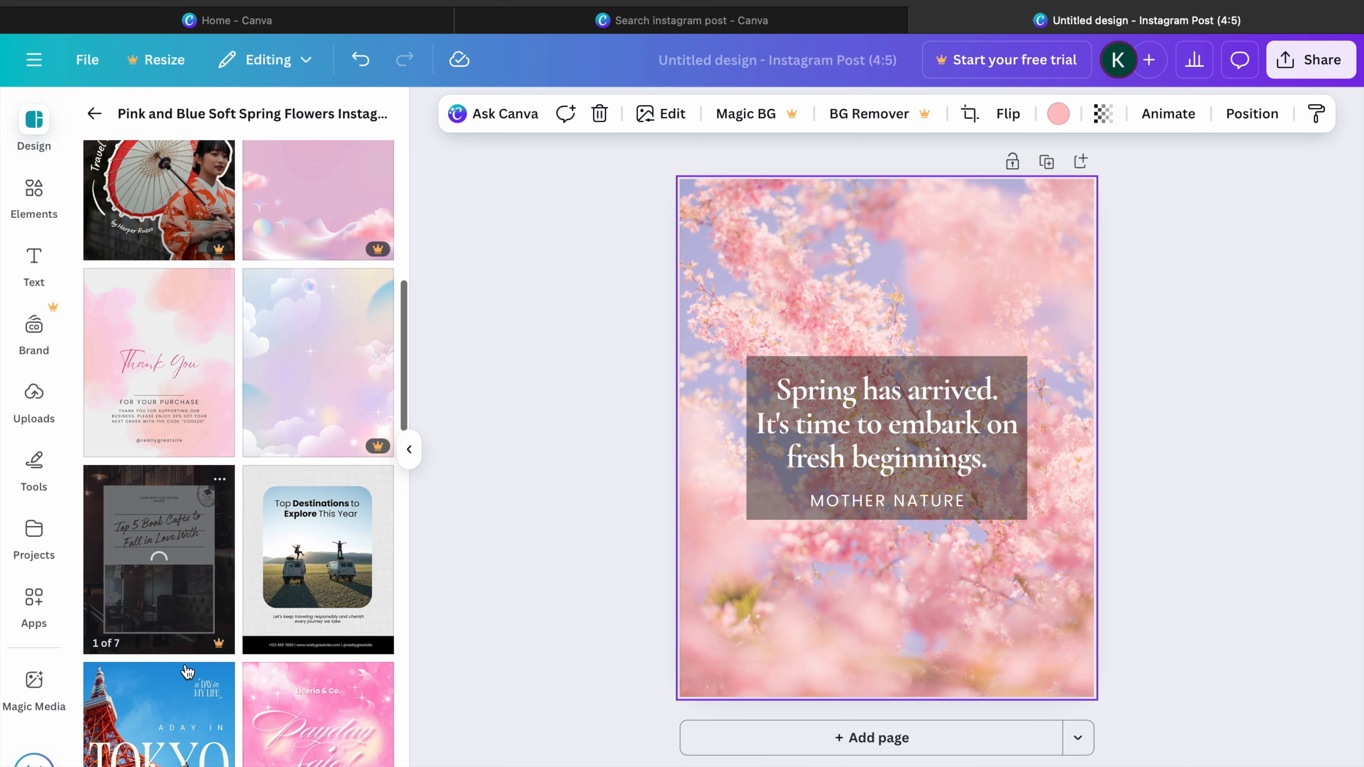
{"action": "left_click", "coordinate": [186, 311]}
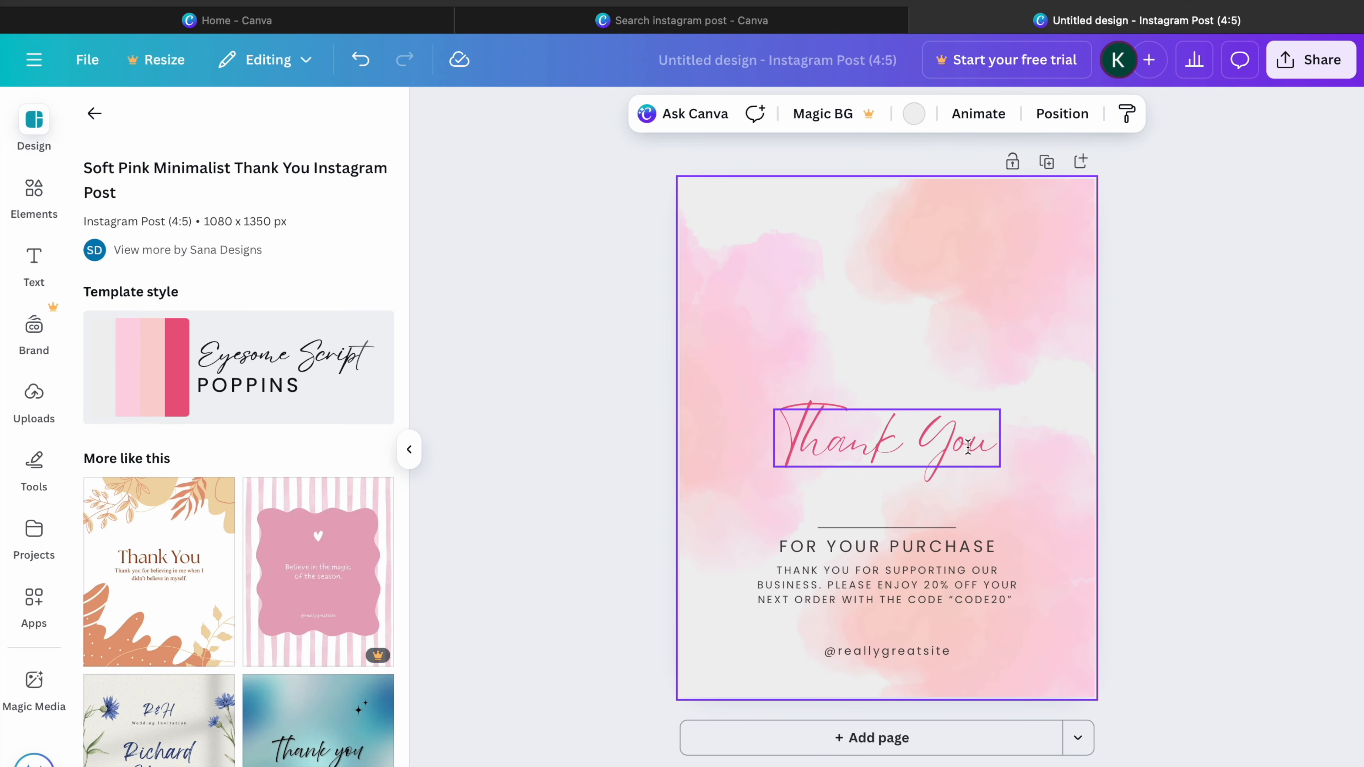
- Delete all the template's text blocks and the divider line, leaving only the pink watercolour background
{"action": "left_click", "coordinate": [931, 455]}
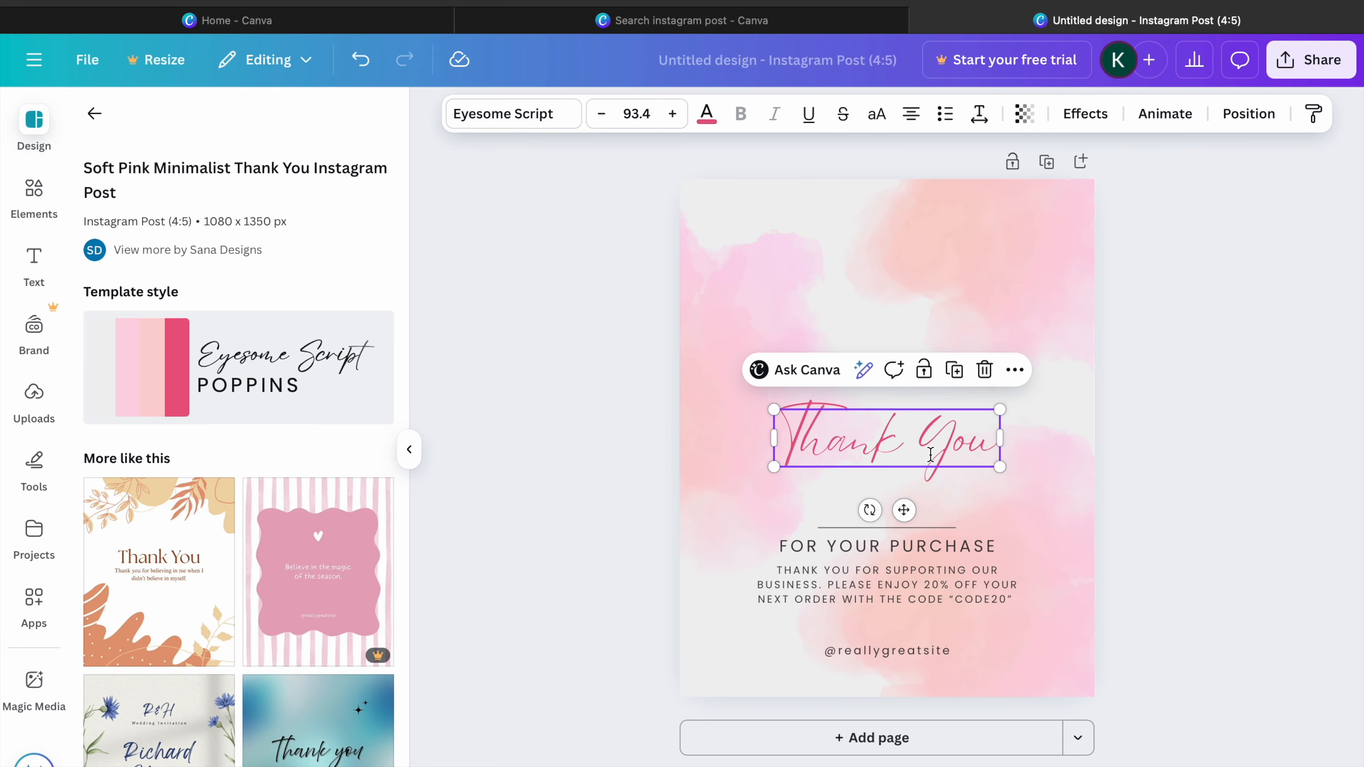
{"action": "key", "text": "Delete"}
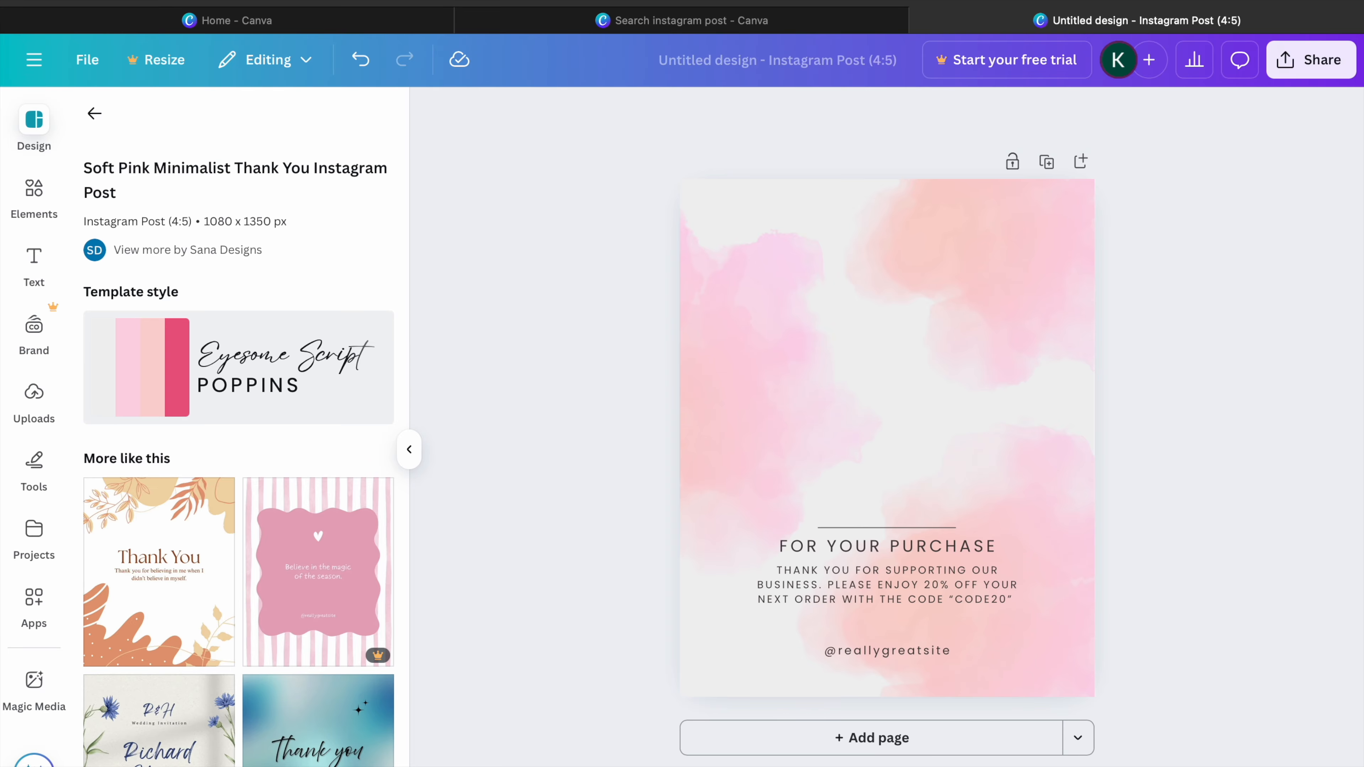
{"action": "left_click", "coordinate": [871, 571]}
{"action": "key", "text": "Delete"}
{"action": "left_click", "coordinate": [870, 528]}
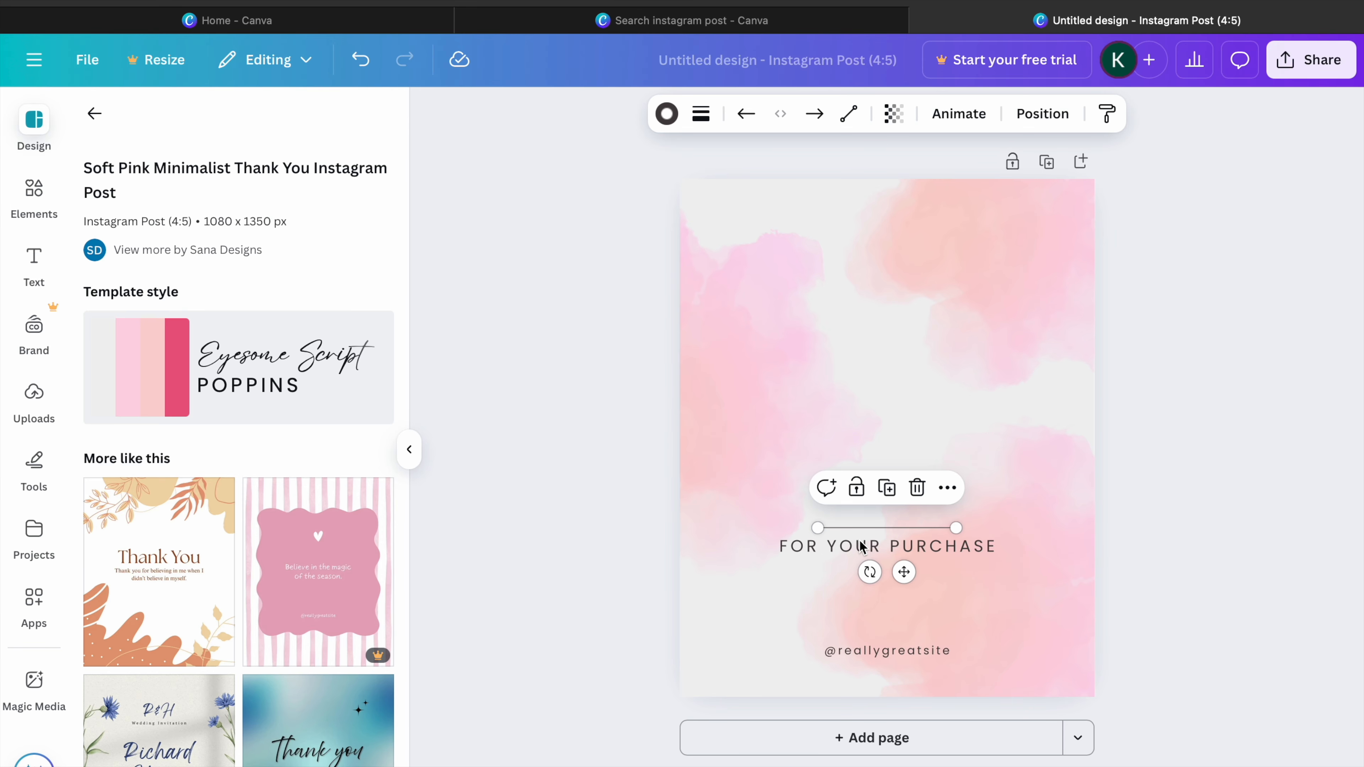
{"action": "left_click", "coordinate": [864, 547]}
{"action": "key", "text": "Delete"}
{"action": "left_click", "coordinate": [859, 528]}
{"action": "key", "text": "Delete"}
{"action": "left_click", "coordinate": [871, 651]}
{"action": "key", "text": "Delete"}
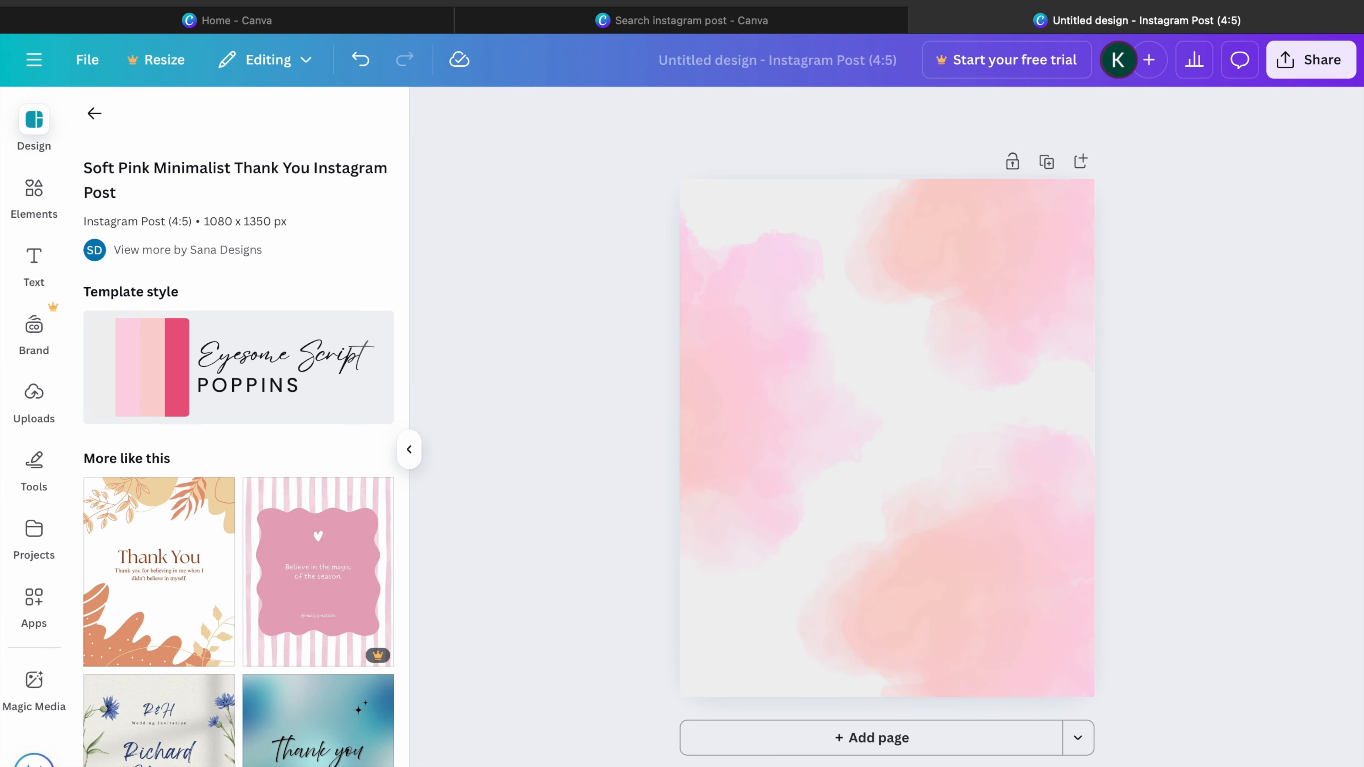
- Add a text box reading "Fear operates groundedly alongside me as an ally", with a line break after "groundedly"
{"action": "left_click", "coordinate": [34, 261]}
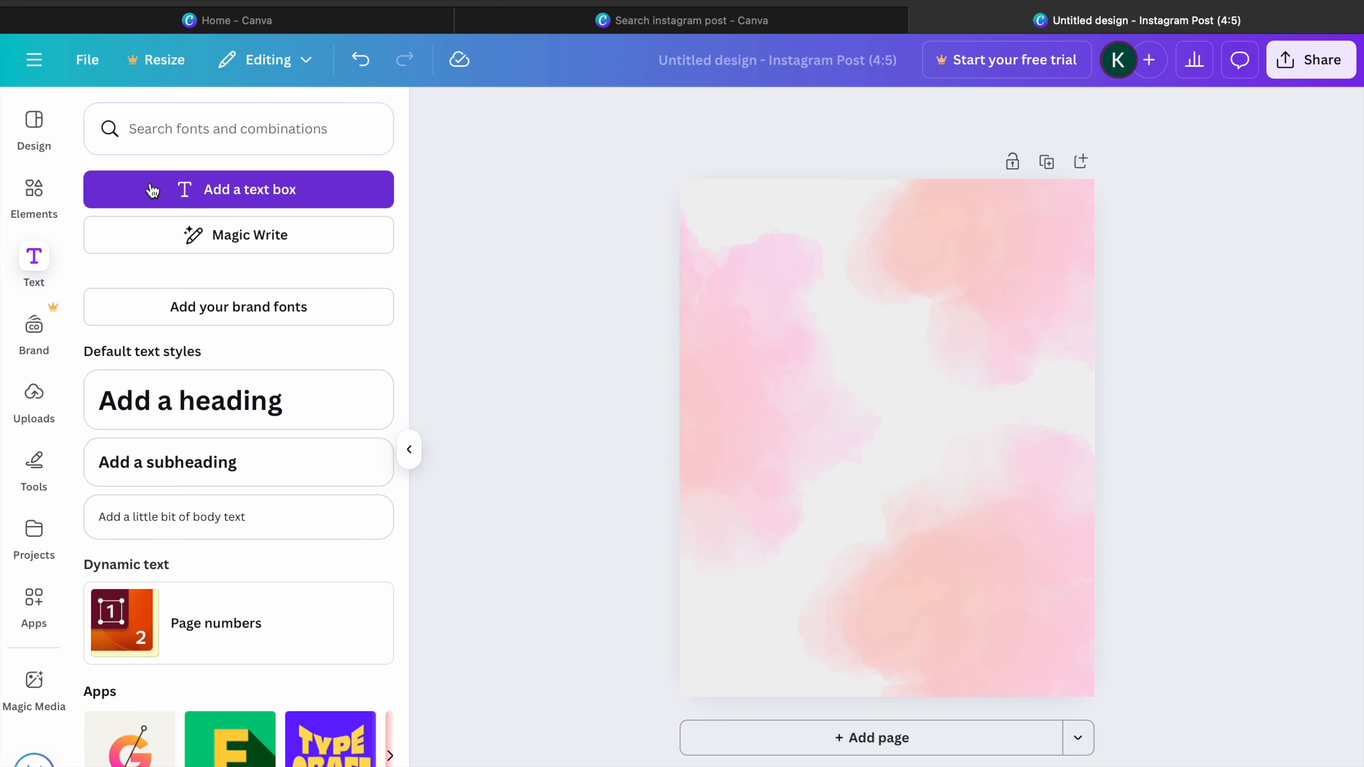
{"action": "scroll", "coordinate": [156, 308], "scroll_direction": "down", "scroll_amount": 6}
{"action": "scroll", "coordinate": [156, 308], "scroll_direction": "up", "scroll_amount": 6}
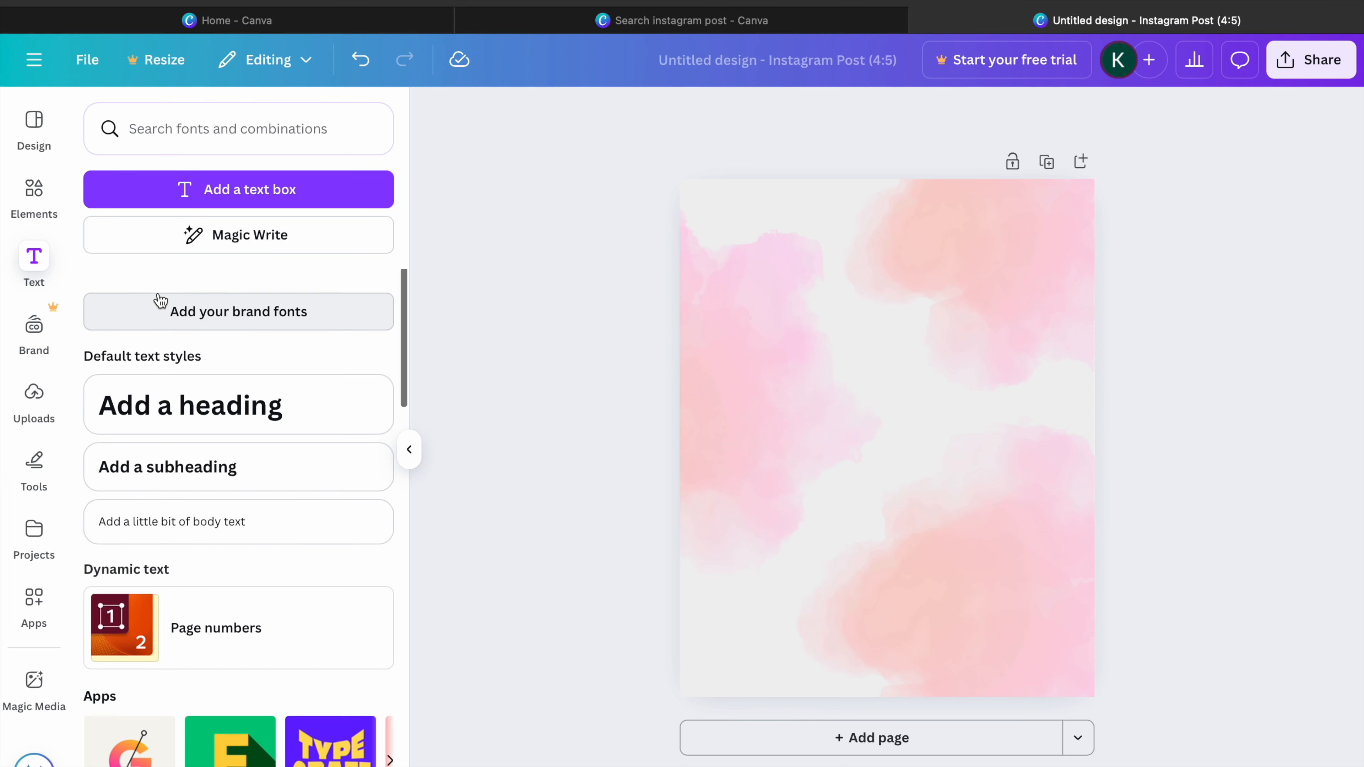
{"action": "left_click", "coordinate": [154, 198]}
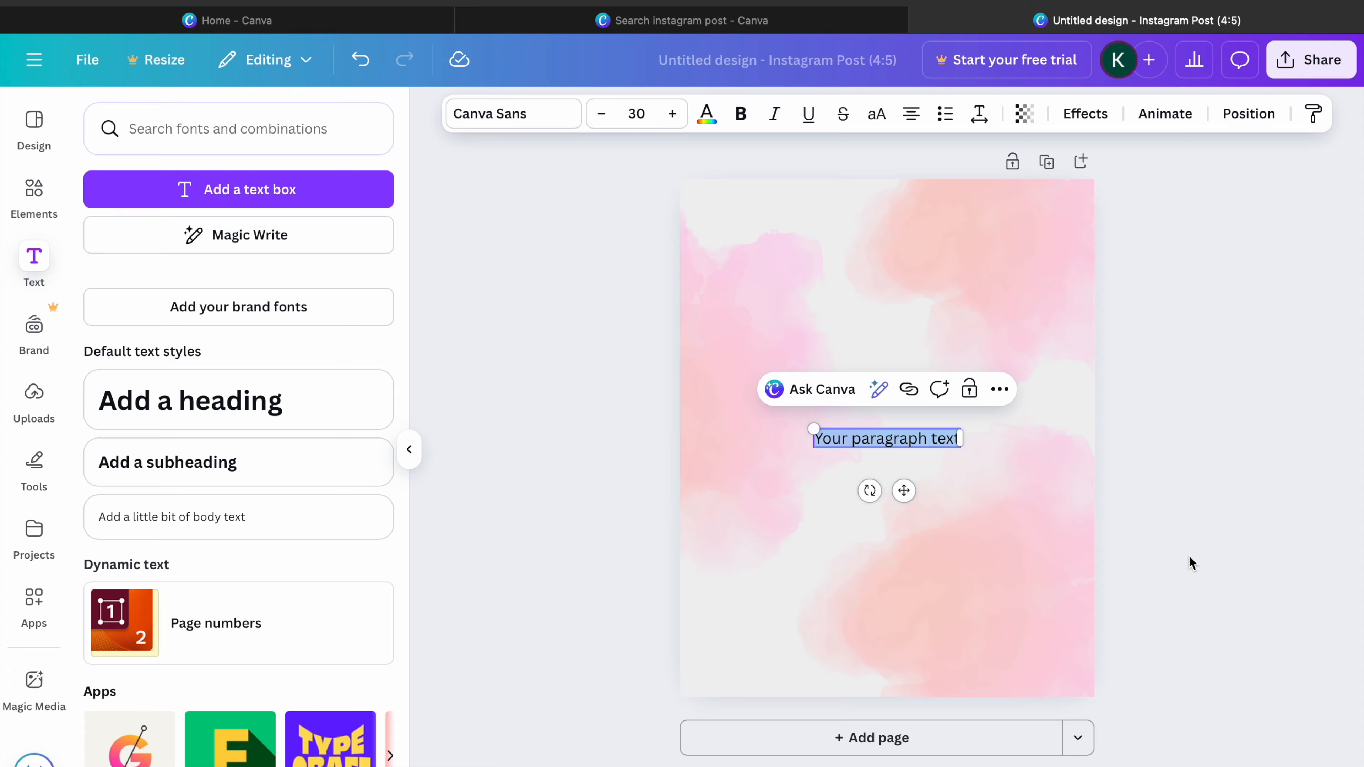
{"action": "type", "text": "Fear operates groundedly"}
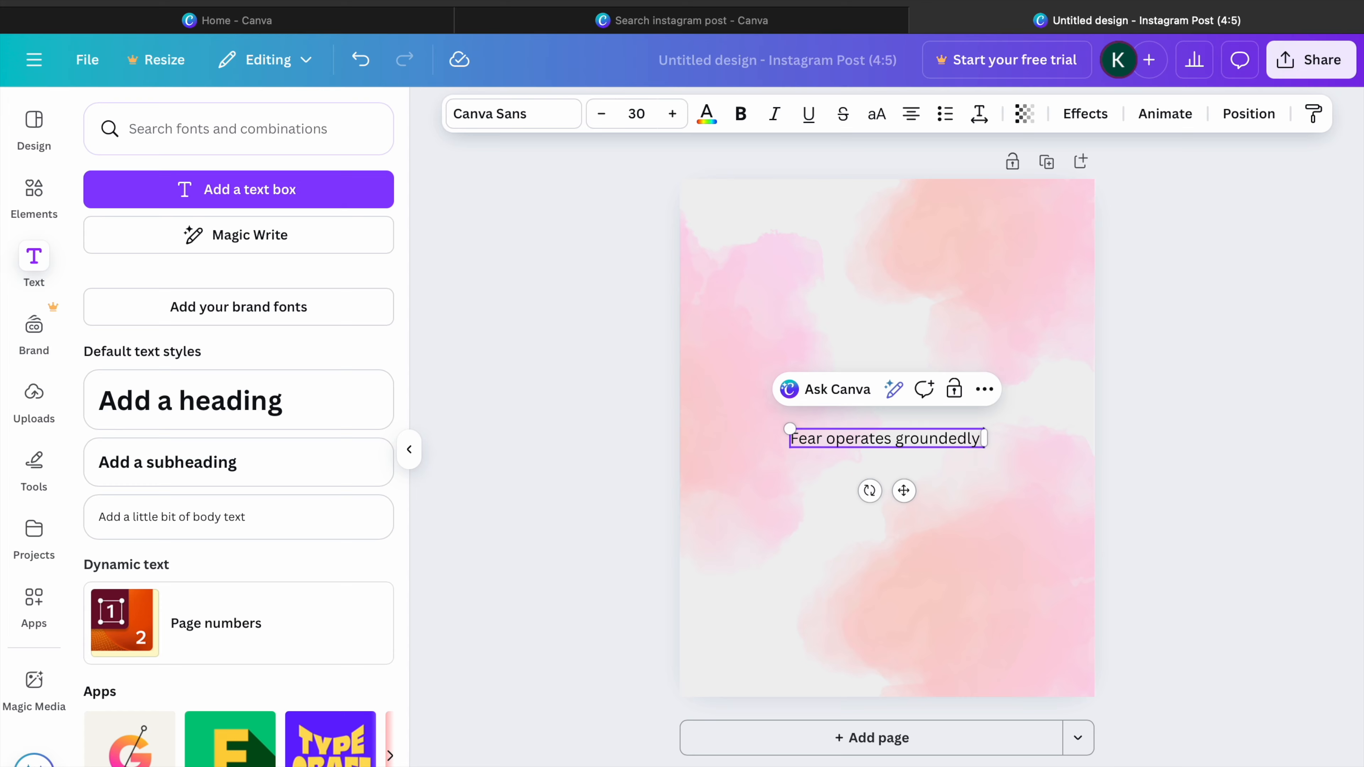
{"action": "type", "text": " a"}
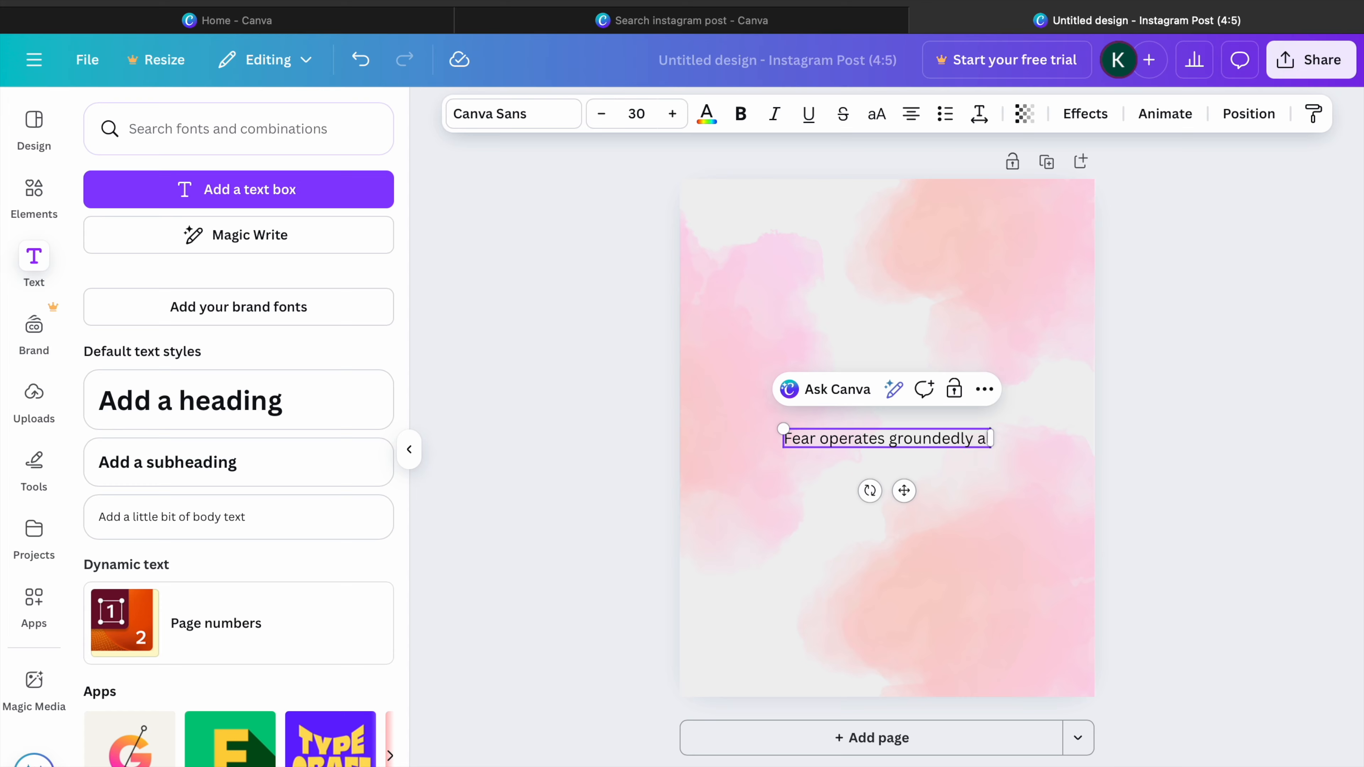
{"action": "type", "text": "longside"}
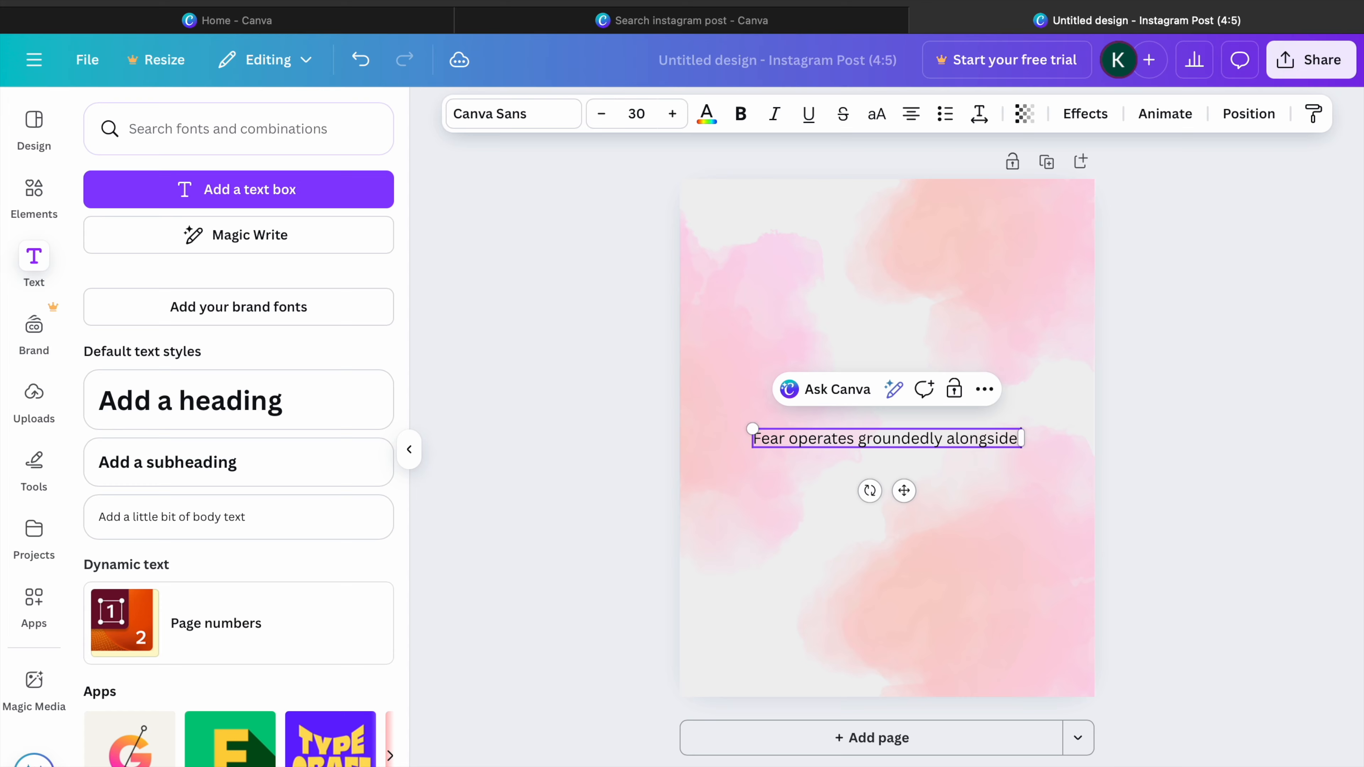
{"action": "type", "text": " me as an a"}
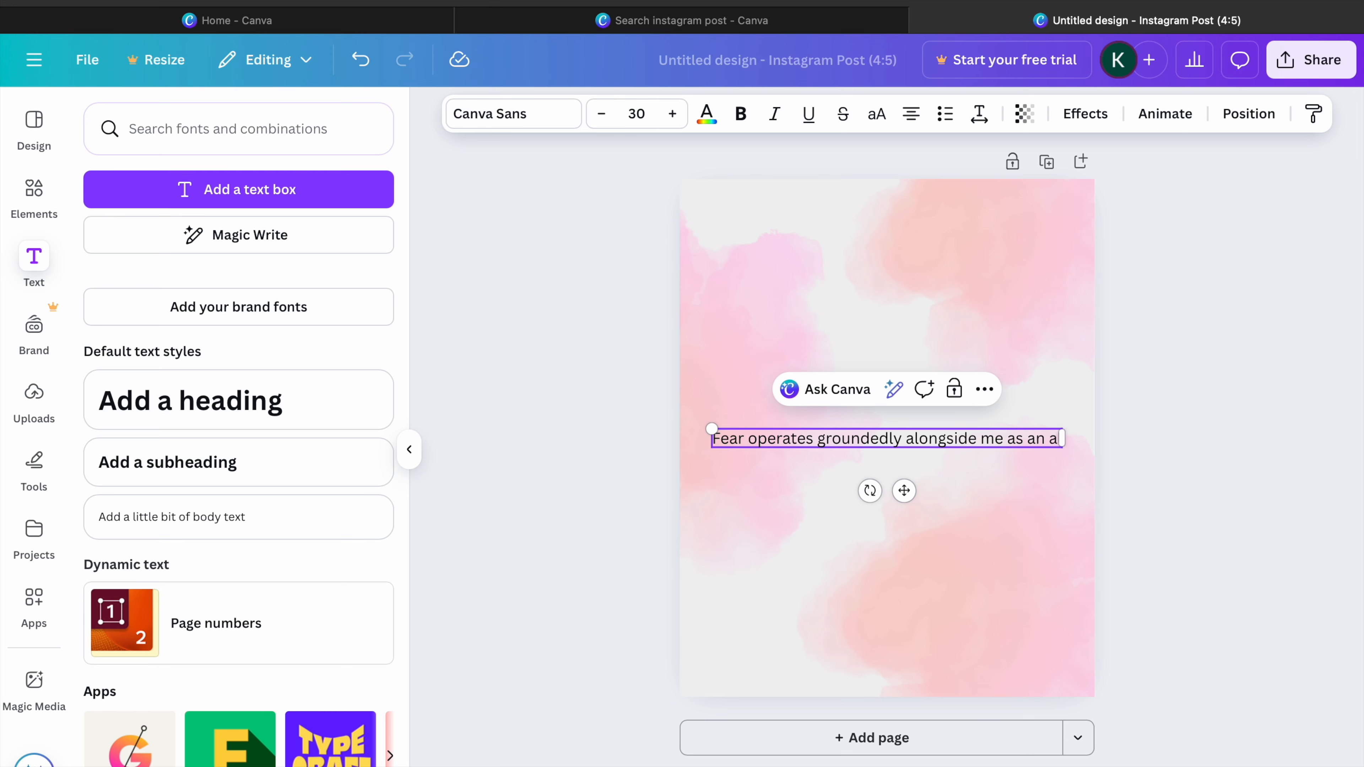
{"action": "type", "text": "lly"}
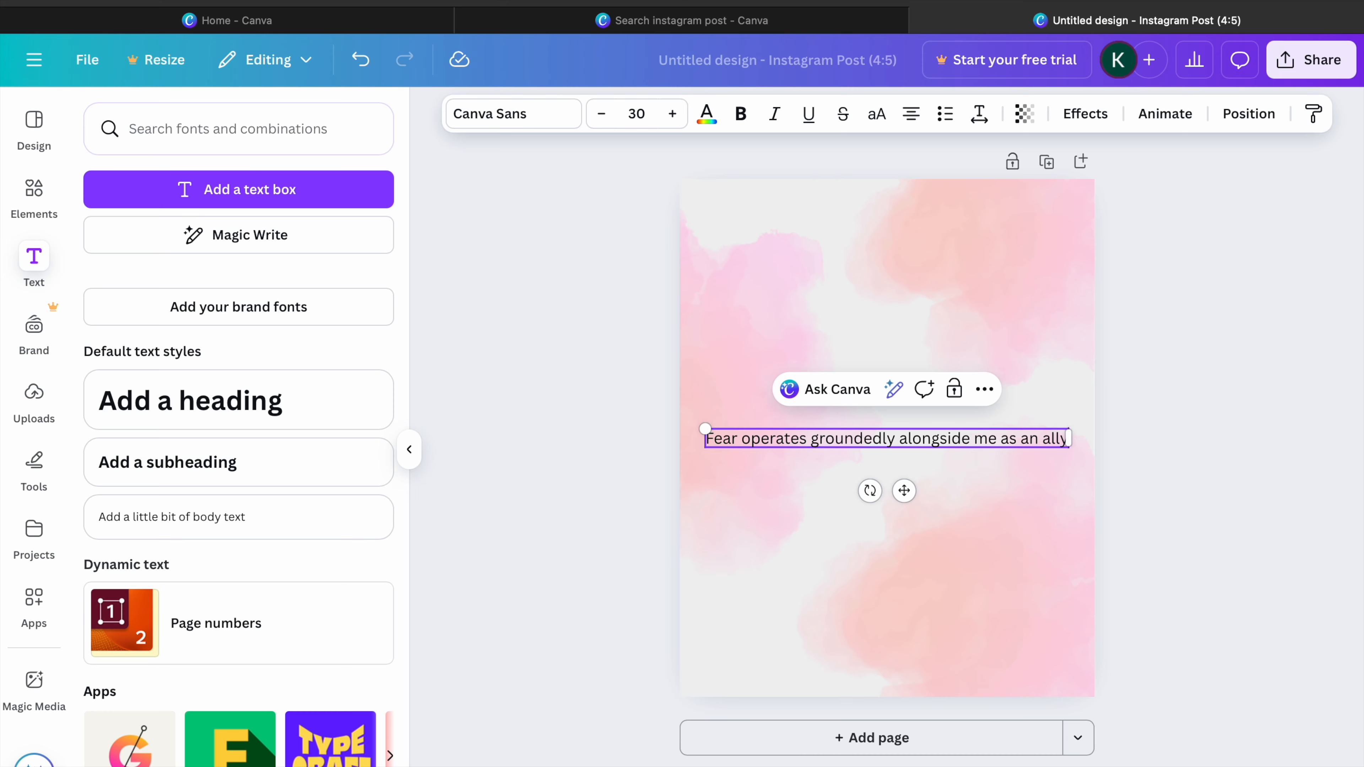
{"action": "left_click", "coordinate": [901, 439]}
{"action": "key", "text": "Return"}
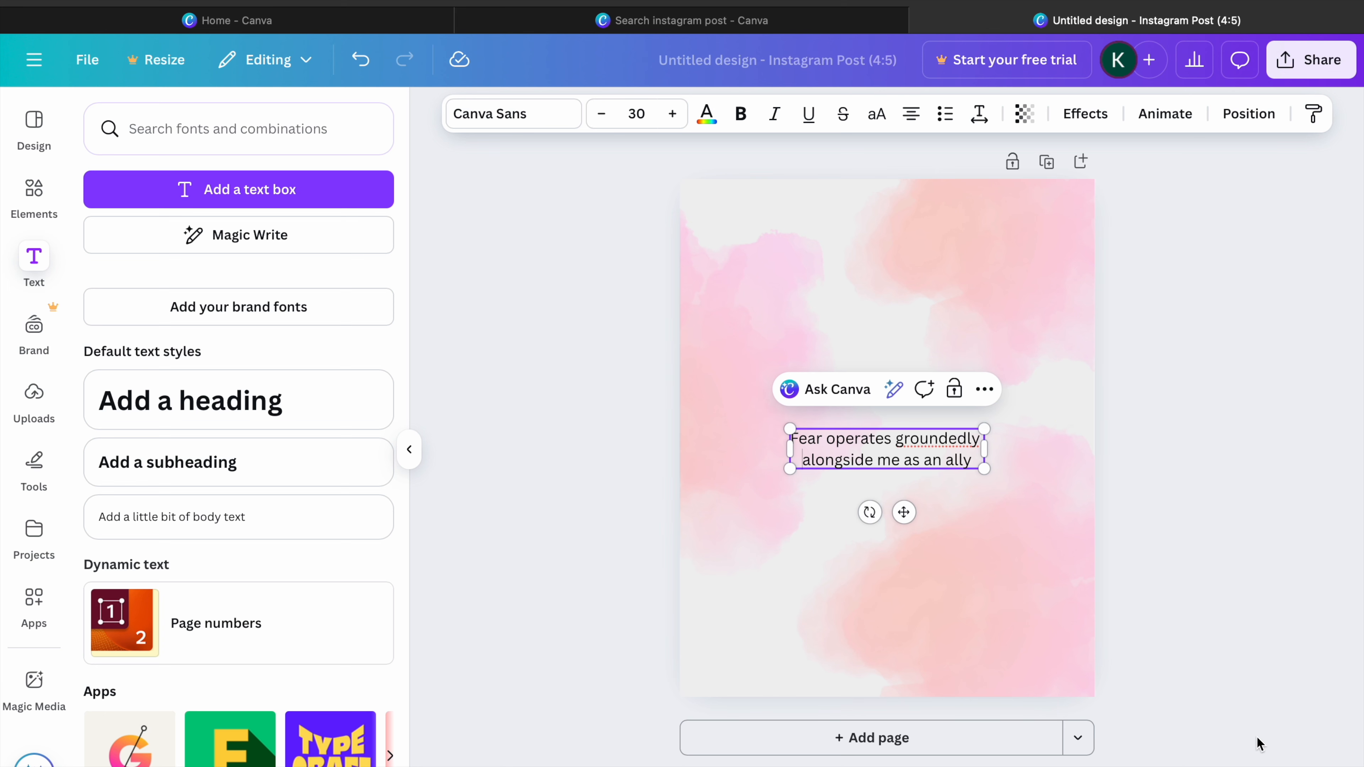
{"action": "left_click", "coordinate": [672, 114]}
{"action": "left_click", "coordinate": [672, 114]}
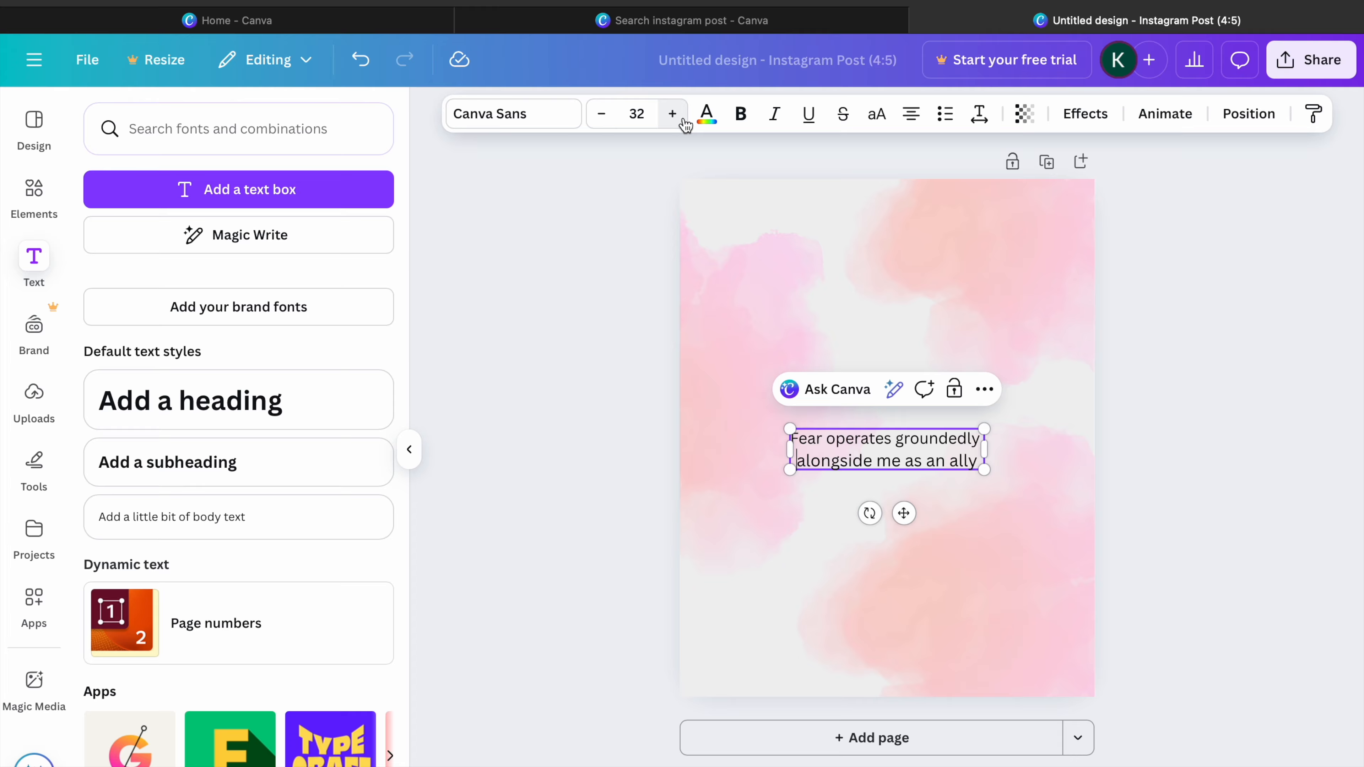
{"action": "key", "text": "ctrl+z"}
{"action": "key", "text": "ctrl+z"}
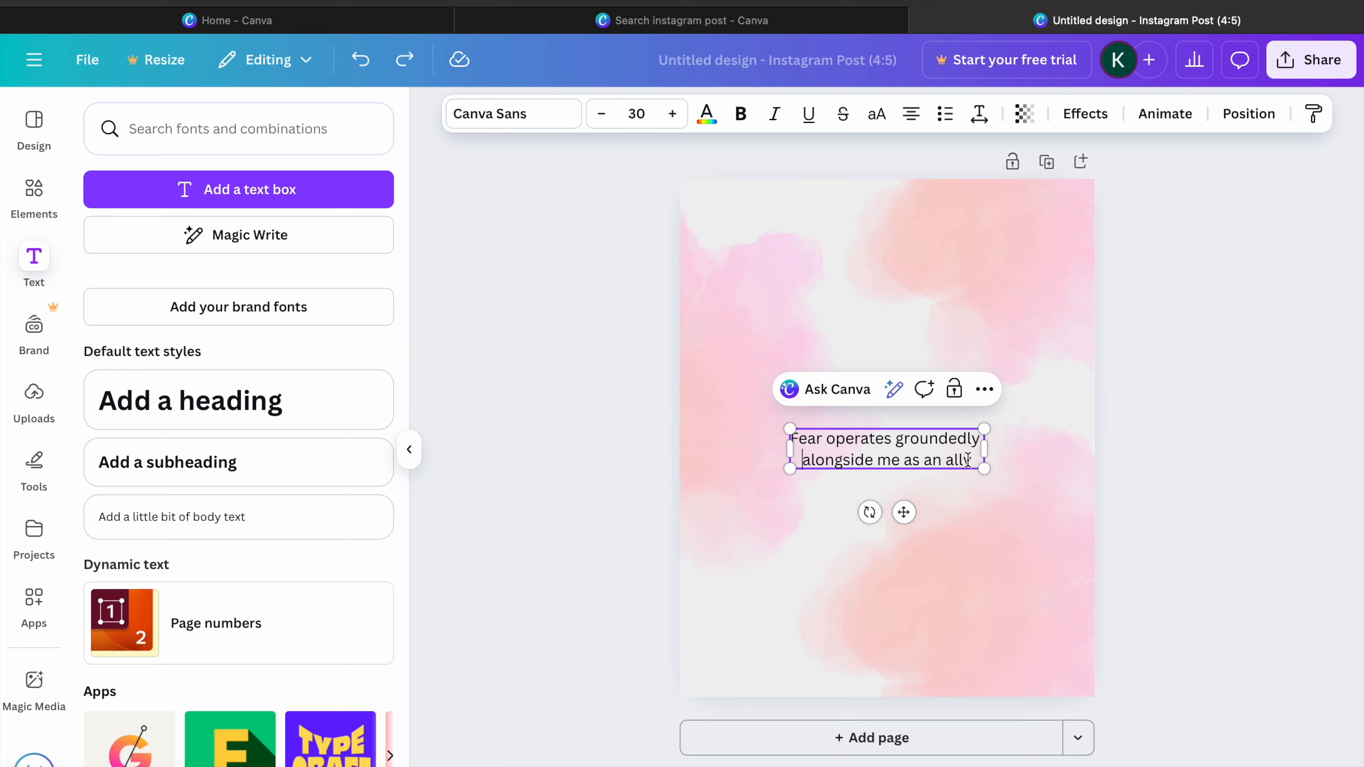
- Set the font size of the whole quote text to 42
{"action": "left_click", "coordinate": [972, 463]}
{"action": "left_click_drag", "start_coordinate": [973, 462], "coordinate": [785, 429]}
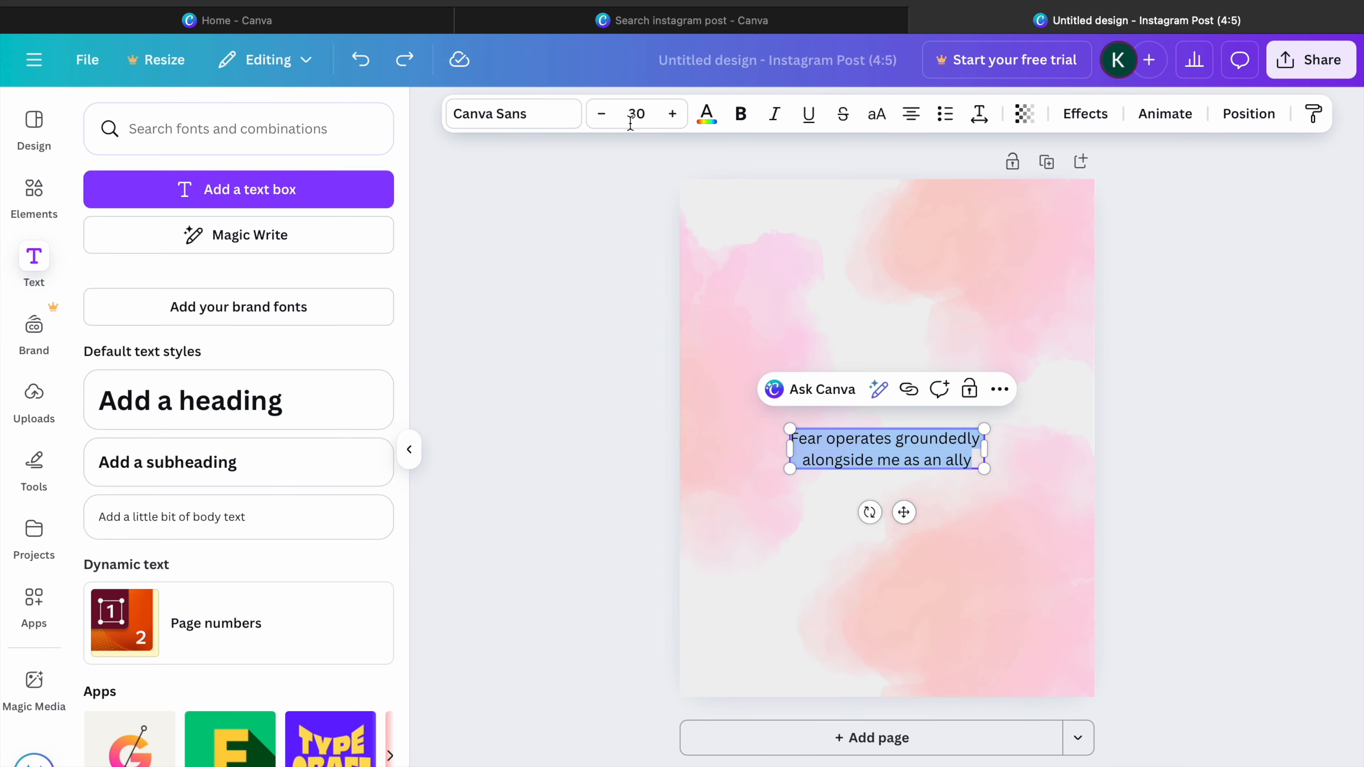
{"action": "left_click", "coordinate": [672, 114]}
{"action": "left_click", "coordinate": [669, 116]}
{"action": "left_click", "coordinate": [670, 114]}
{"action": "left_click", "coordinate": [669, 114]}
{"action": "left_click", "coordinate": [669, 114]}
{"action": "left_click", "coordinate": [670, 115]}
{"action": "left_click", "coordinate": [670, 114]}
{"action": "left_click", "coordinate": [670, 114]}
{"action": "left_click", "coordinate": [670, 114]}
{"action": "left_click", "coordinate": [669, 114]}
{"action": "left_click", "coordinate": [670, 114]}
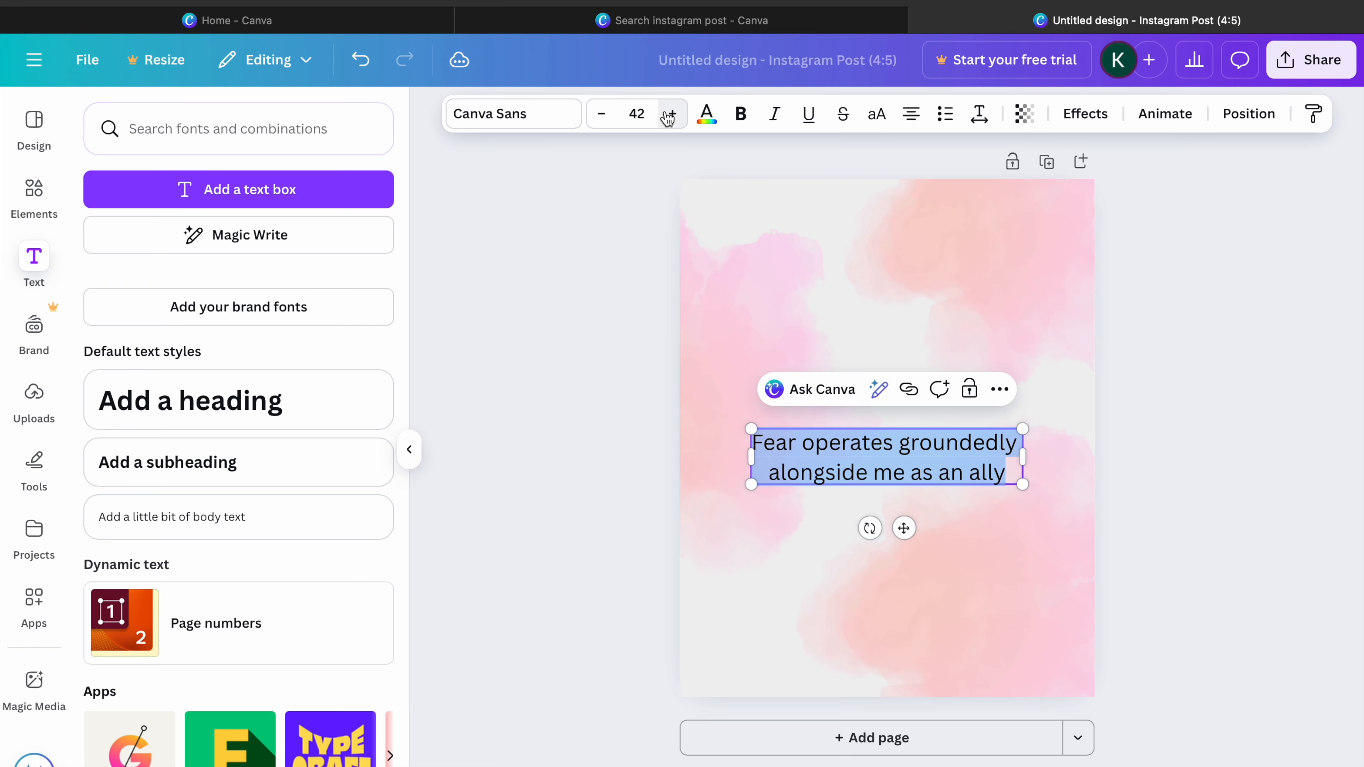
{"action": "left_click", "coordinate": [590, 379]}
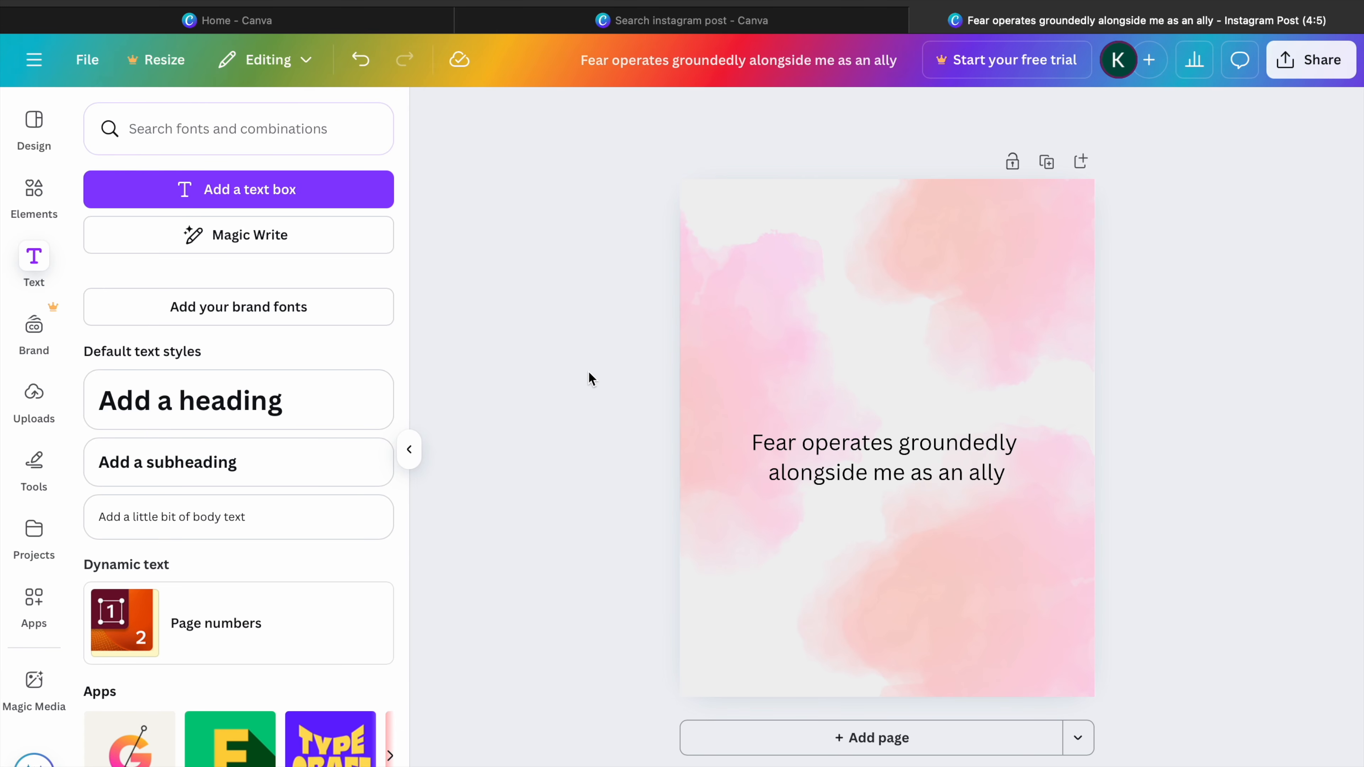
- Increase the line spacing of the quote text and move the text box slightly higher on the page
{"action": "left_click", "coordinate": [932, 455]}
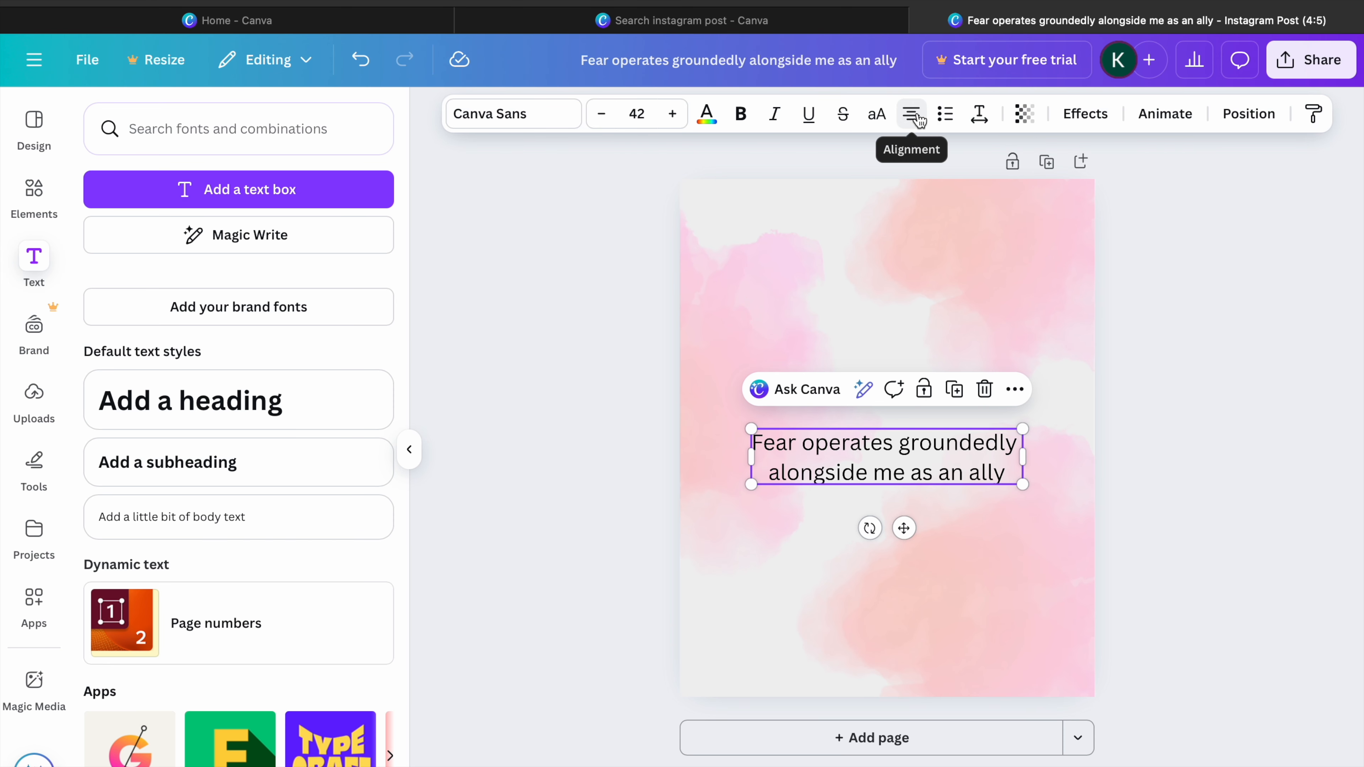
{"action": "left_click", "coordinate": [977, 117]}
{"action": "left_click_drag", "start_coordinate": [947, 257], "coordinate": [1014, 256]}
{"action": "left_click", "coordinate": [1169, 454]}
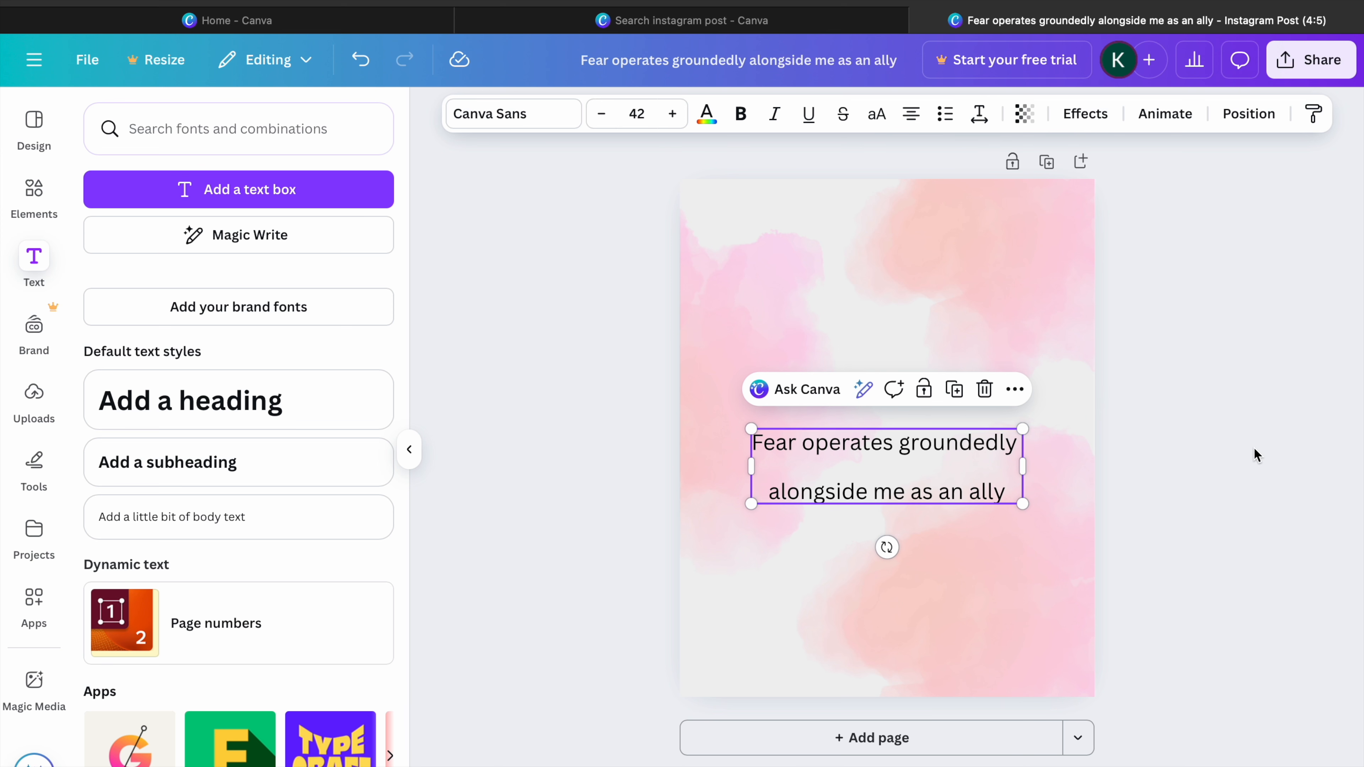
{"action": "left_click", "coordinate": [1288, 505]}
{"action": "left_click_drag", "start_coordinate": [907, 466], "coordinate": [912, 441]}
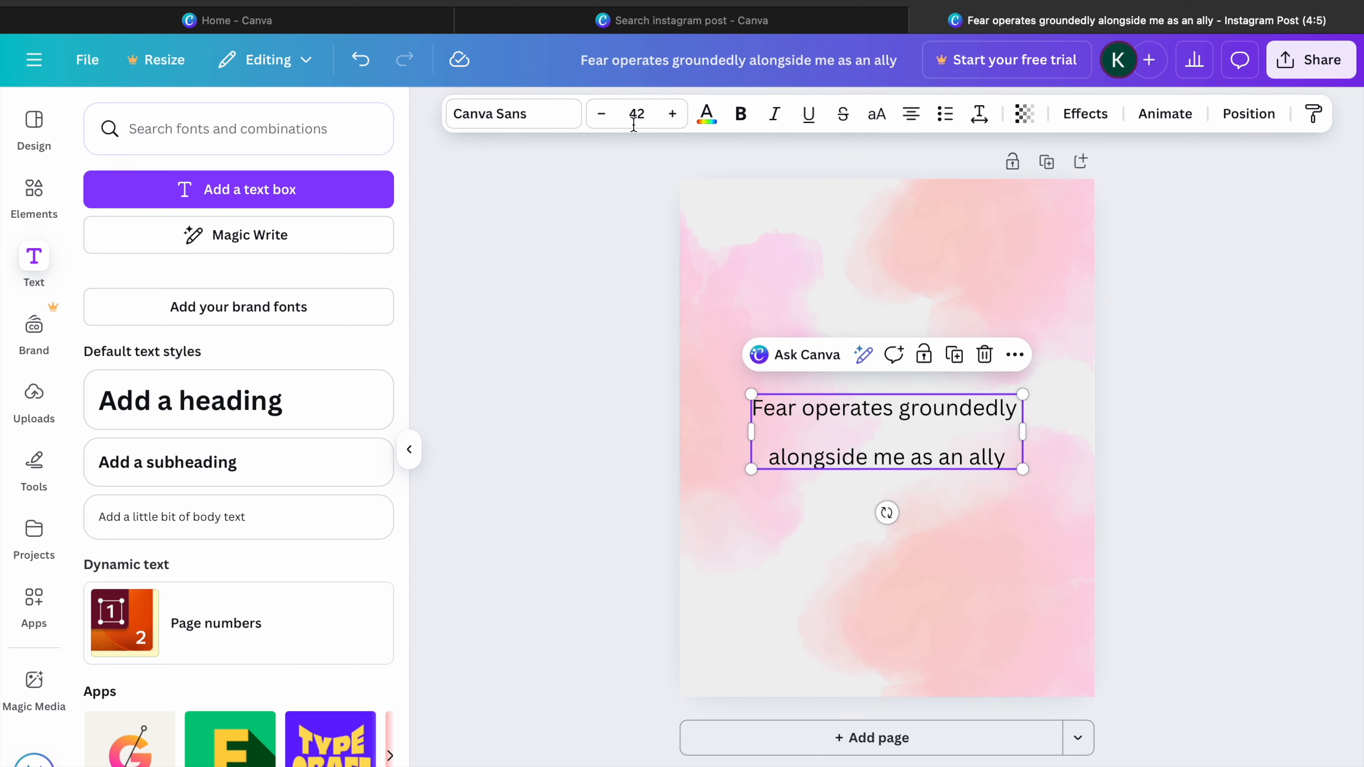
{"action": "left_click", "coordinate": [1196, 416]}
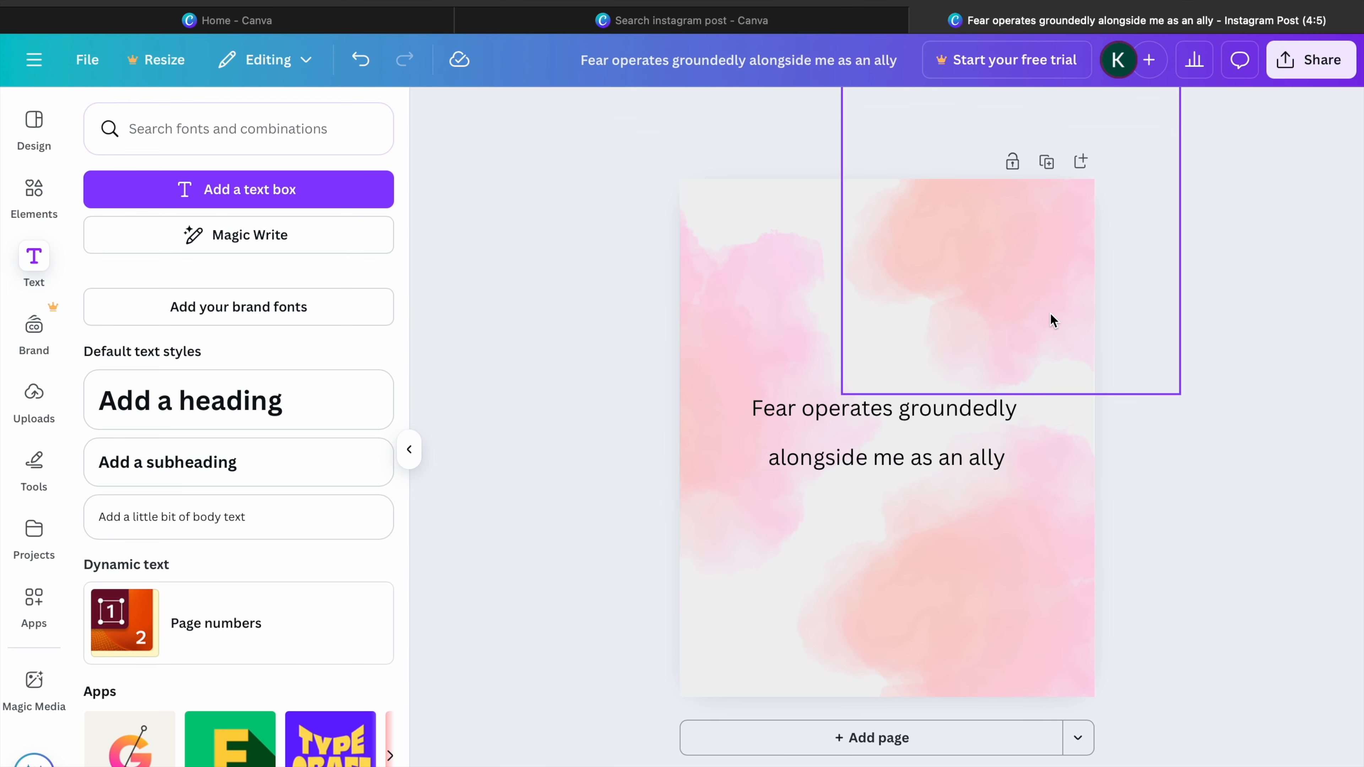
- Duplicate the upper-right watercolour blotch and move the copy to the lower-left corner of the page
{"action": "left_click", "coordinate": [1014, 302]}
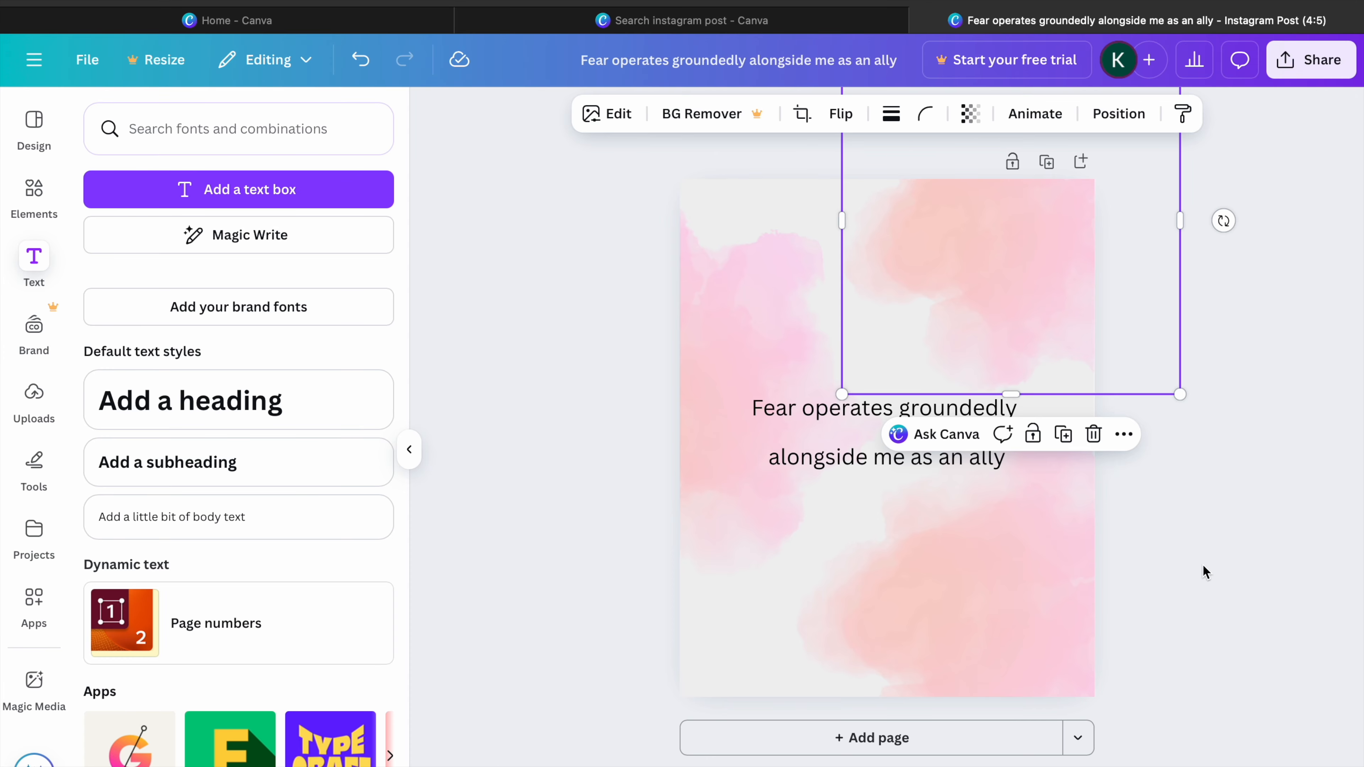
{"action": "left_click_drag", "start_coordinate": [1065, 329], "coordinate": [782, 744]}
{"action": "left_click", "coordinate": [1093, 474]}
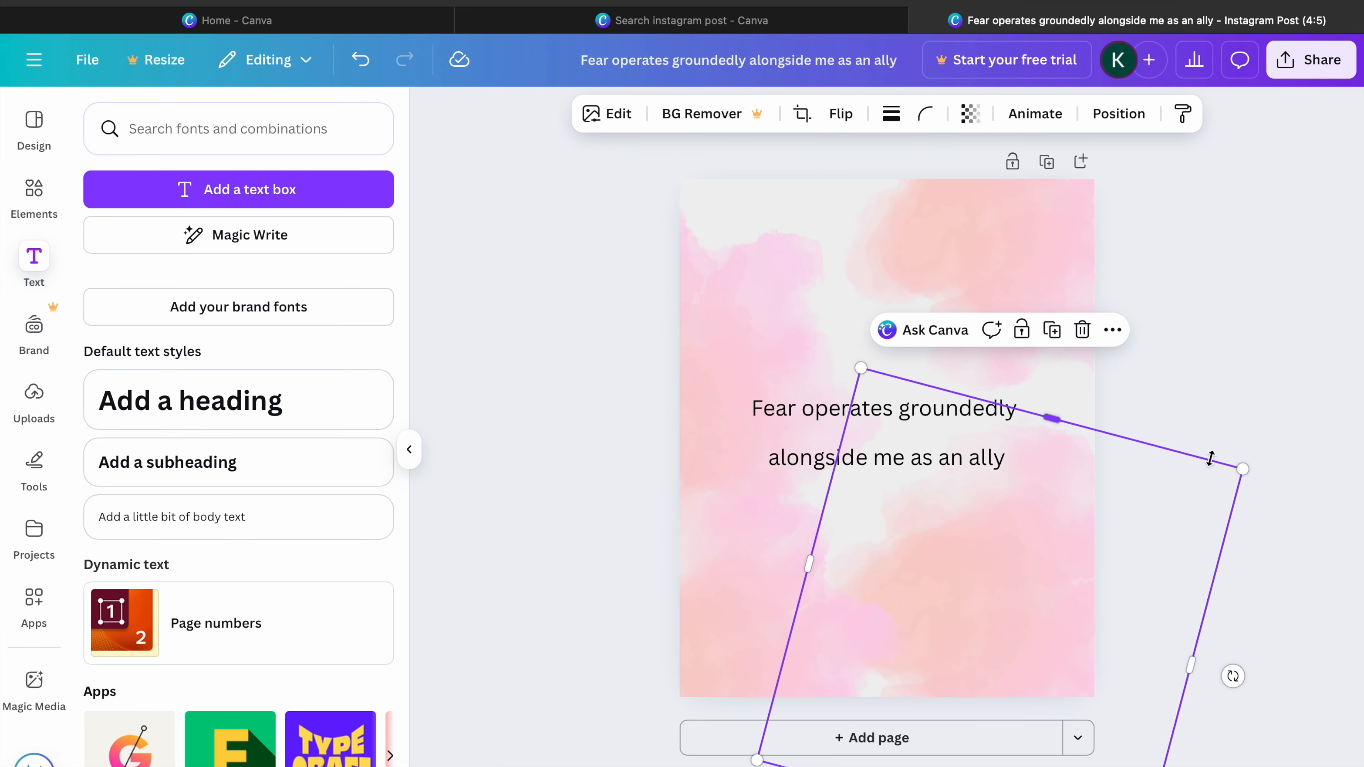
{"action": "left_click", "coordinate": [1246, 353]}
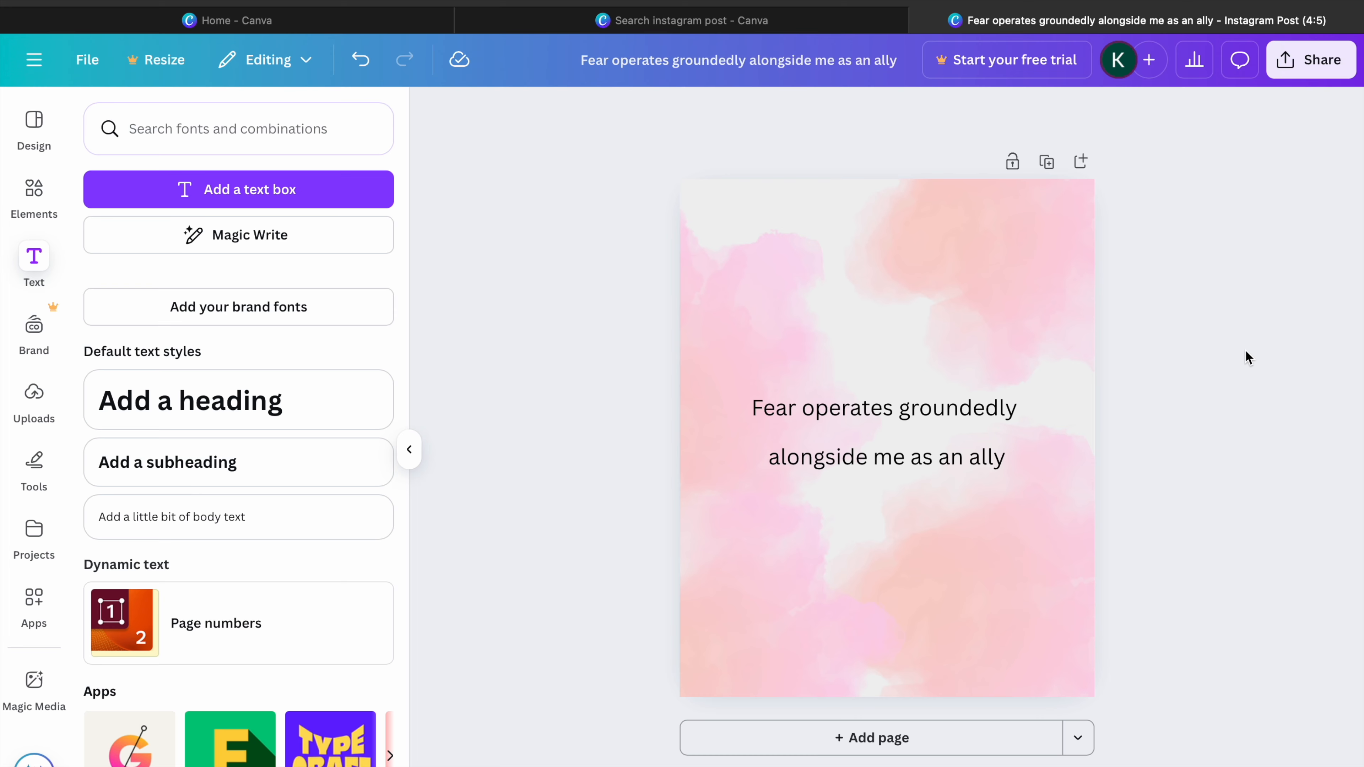
- Shift the large left watercolour blotch slightly up and to the right on the page
{"action": "left_click", "coordinate": [784, 358]}
{"action": "left_click_drag", "start_coordinate": [784, 358], "coordinate": [797, 324]}
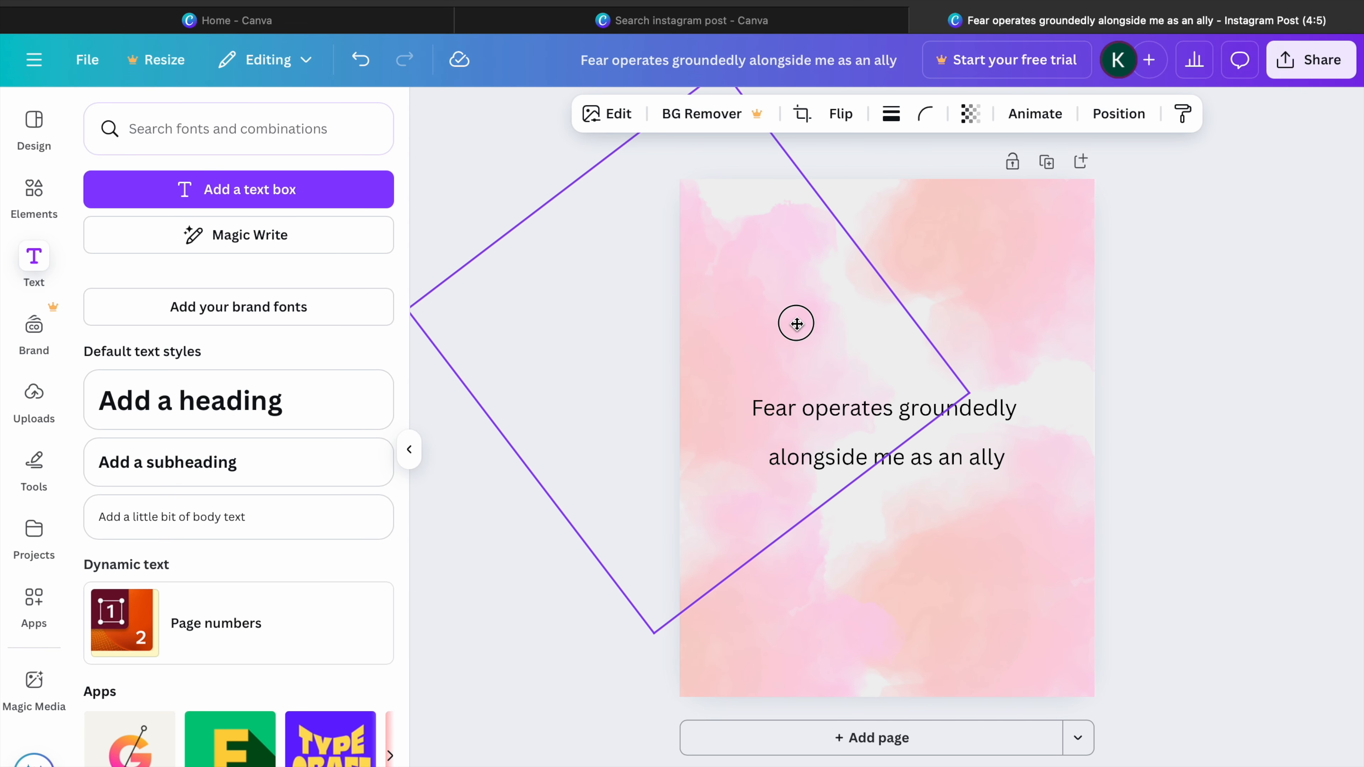
{"action": "left_click_drag", "start_coordinate": [797, 324], "coordinate": [797, 324]}
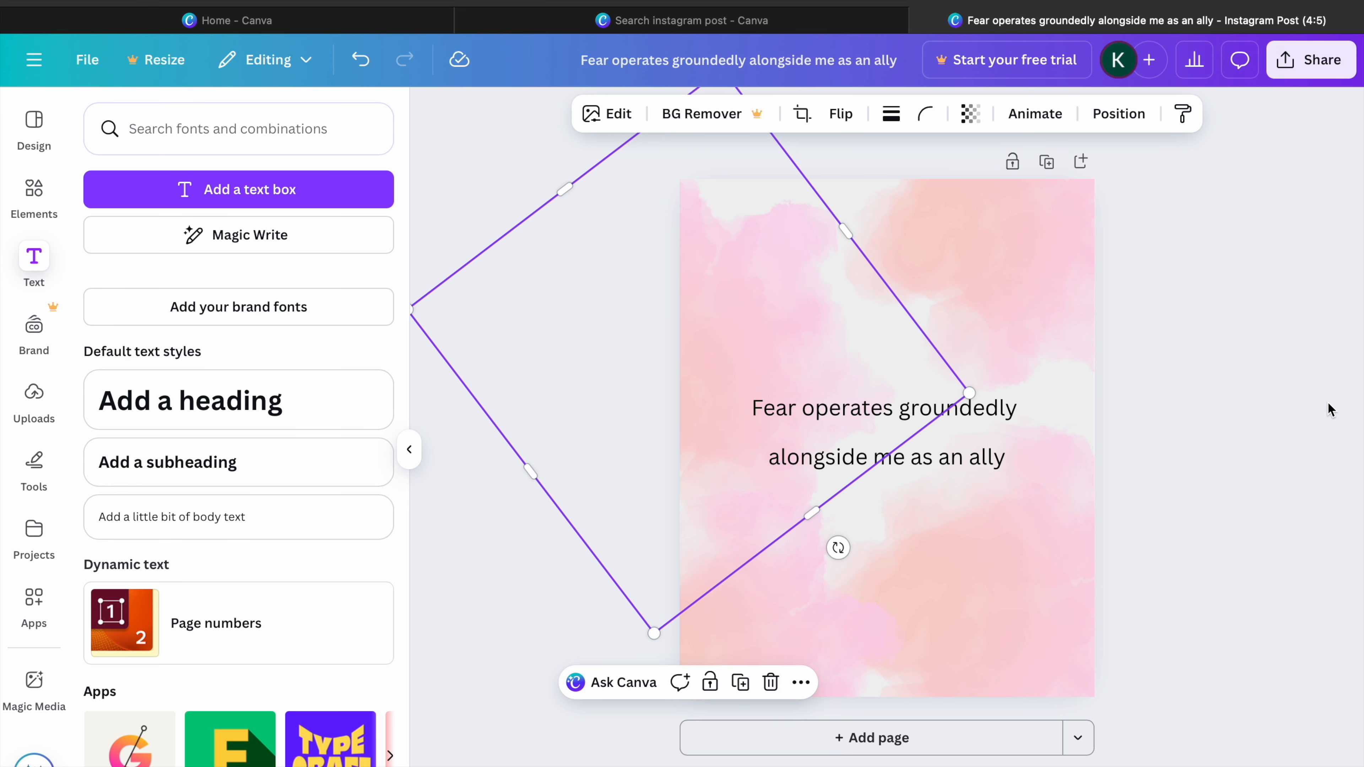
{"action": "left_click", "coordinate": [1273, 398]}
{"action": "left_click_drag", "start_coordinate": [759, 319], "coordinate": [770, 306]}
{"action": "left_click", "coordinate": [1179, 392]}
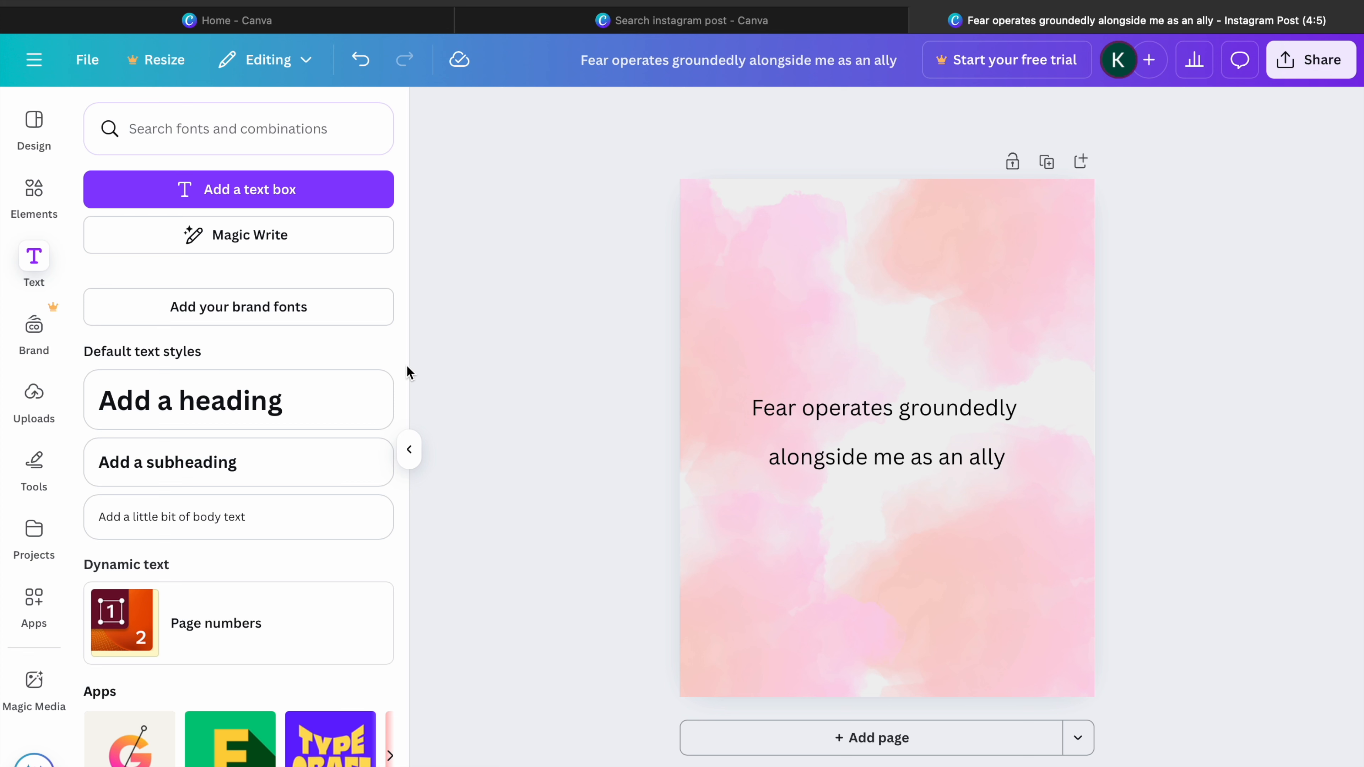
- Try a light grey textured photo from the elements library behind the quote and undo its insertion
{"action": "left_click", "coordinate": [34, 188]}
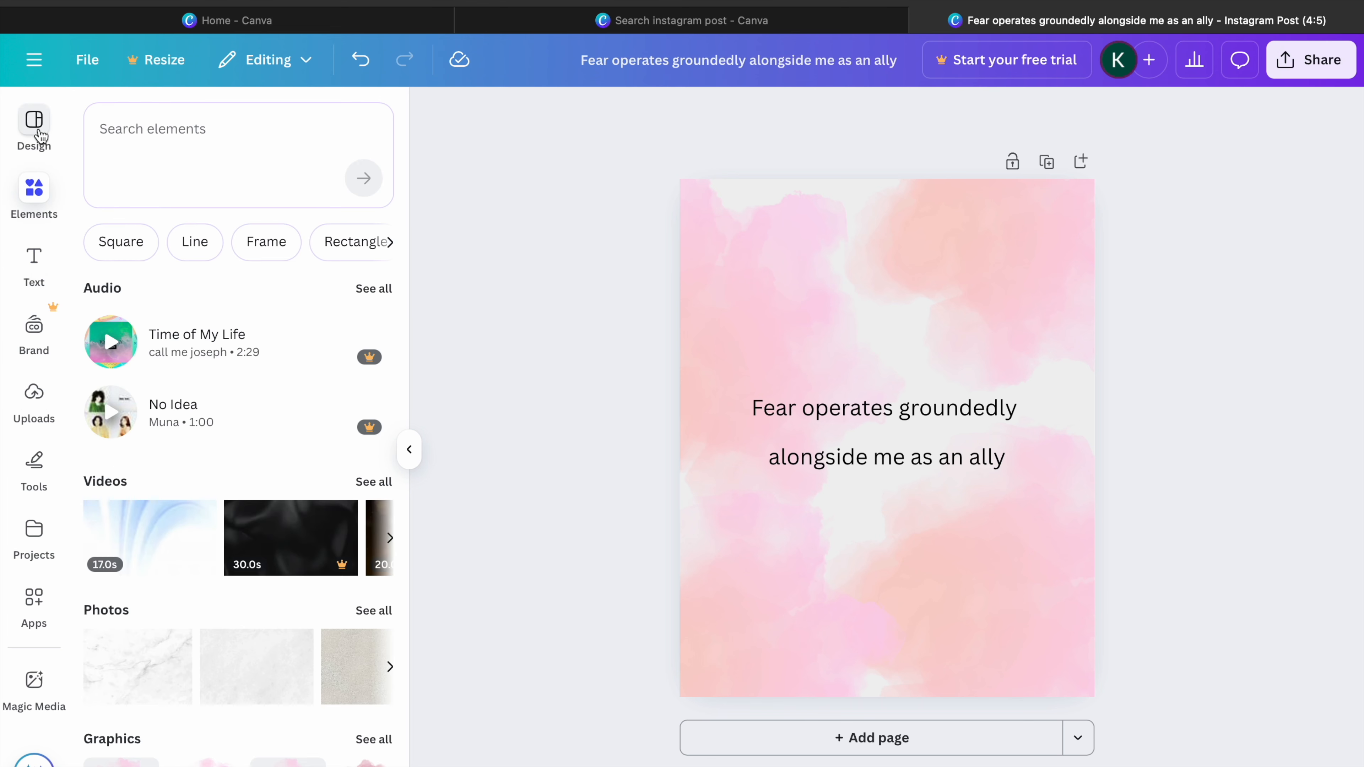
{"action": "scroll", "coordinate": [116, 472], "scroll_direction": "down", "scroll_amount": 5}
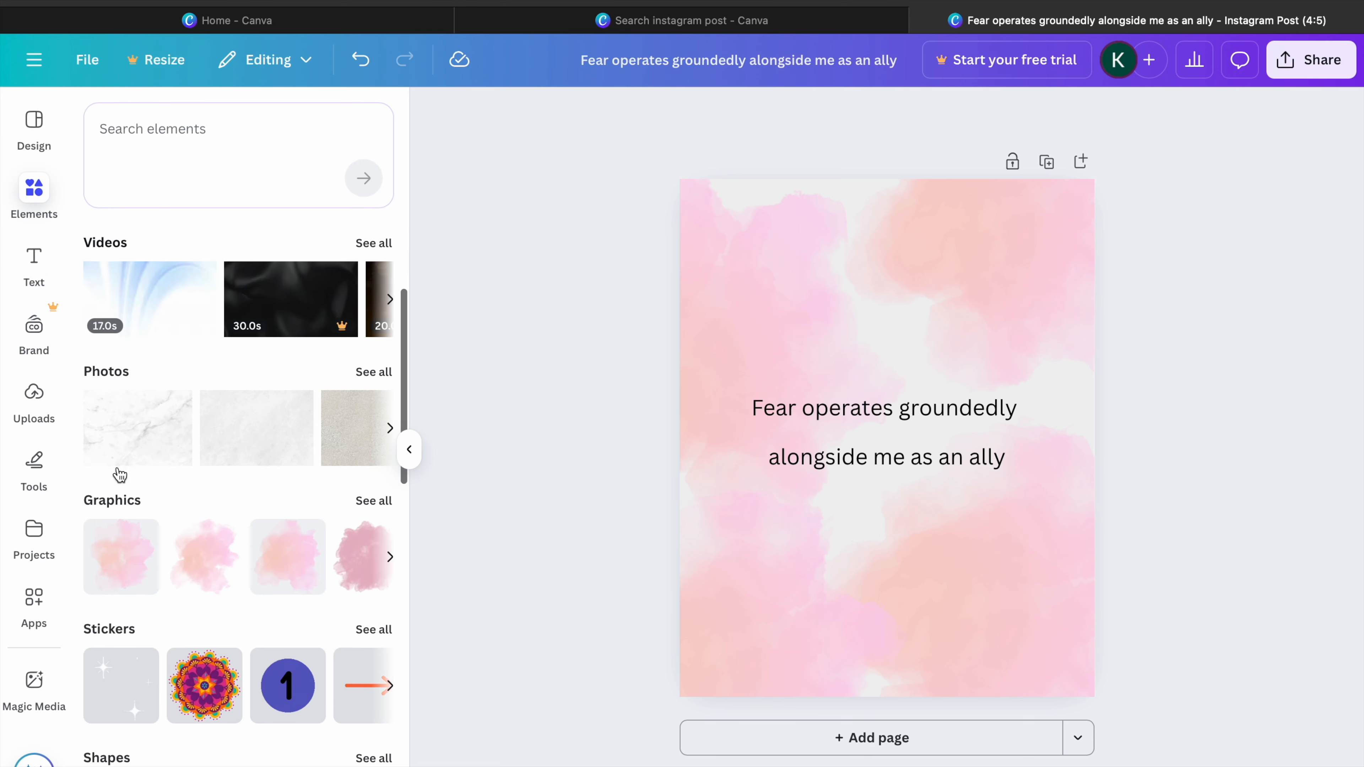
{"action": "left_click", "coordinate": [219, 413]}
{"action": "scroll", "coordinate": [269, 414], "scroll_direction": "up", "scroll_amount": 3}
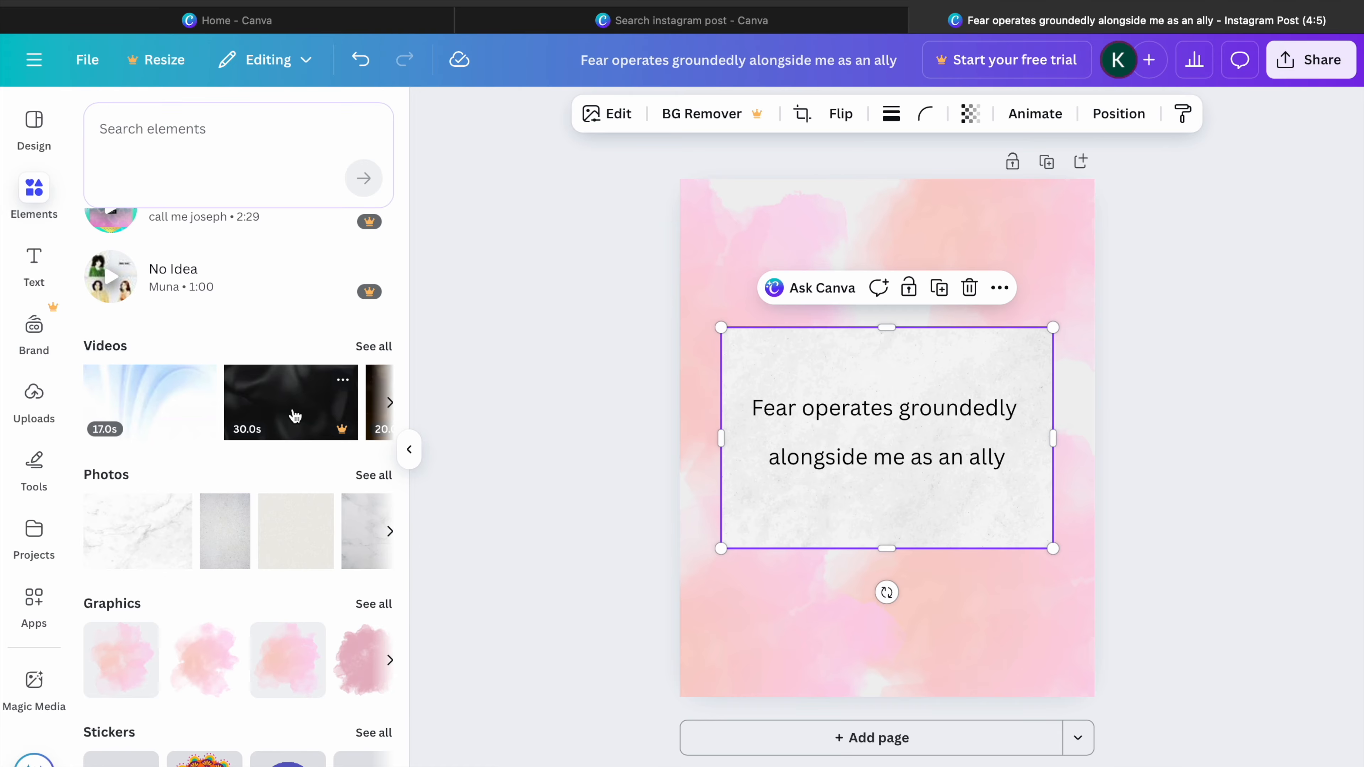
{"action": "key", "text": "ctrl+z"}
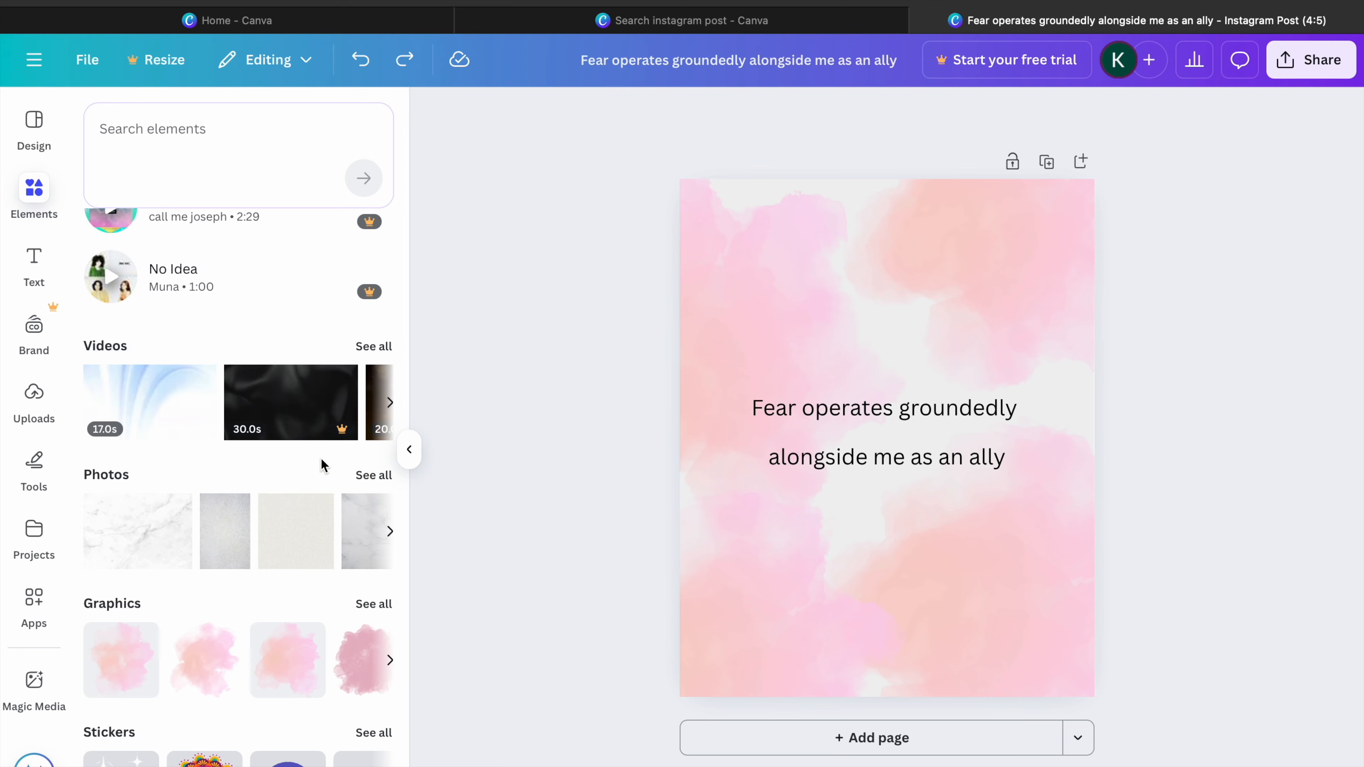
- Open the full list of Magic recommendations photos and browse it for a background texture
{"action": "scroll", "coordinate": [185, 430], "scroll_direction": "up", "scroll_amount": 4}
{"action": "scroll", "coordinate": [191, 415], "scroll_direction": "down", "scroll_amount": 6}
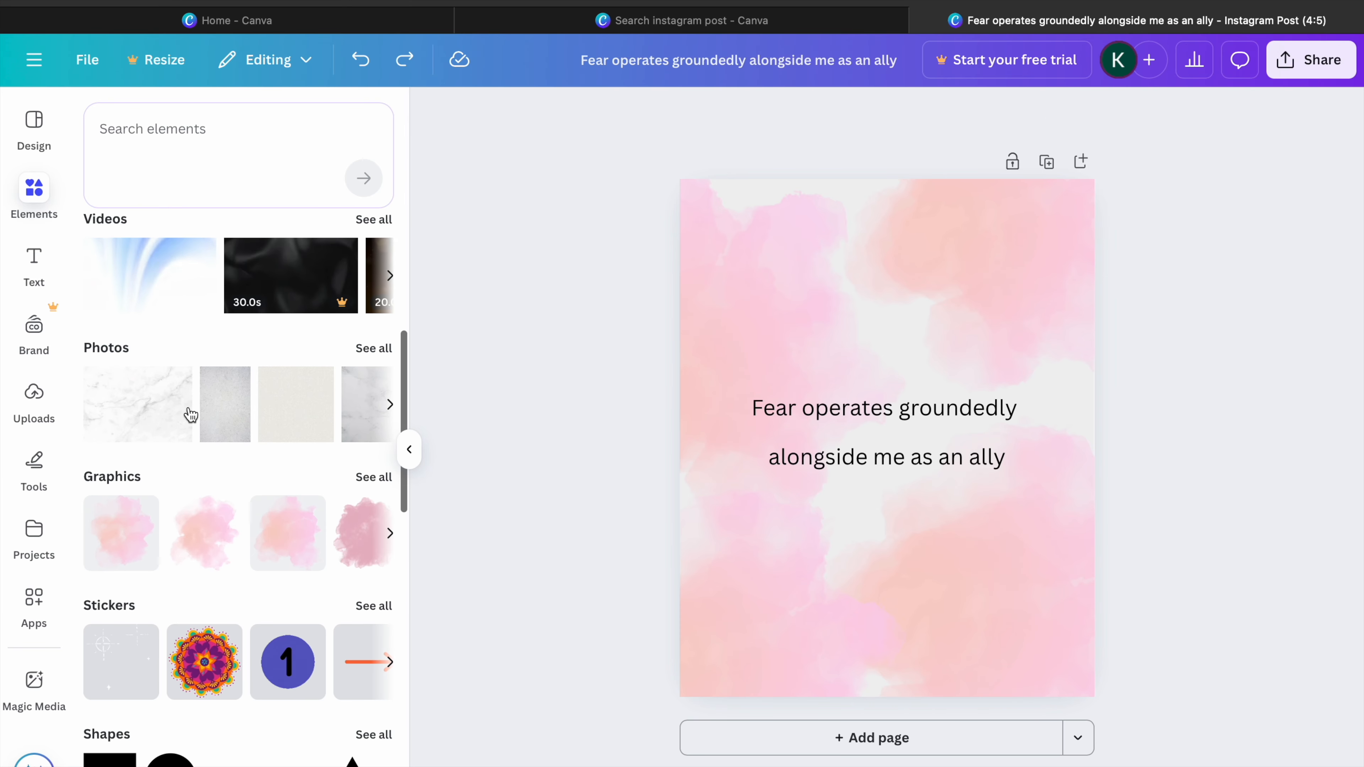
{"action": "left_click", "coordinate": [372, 350]}
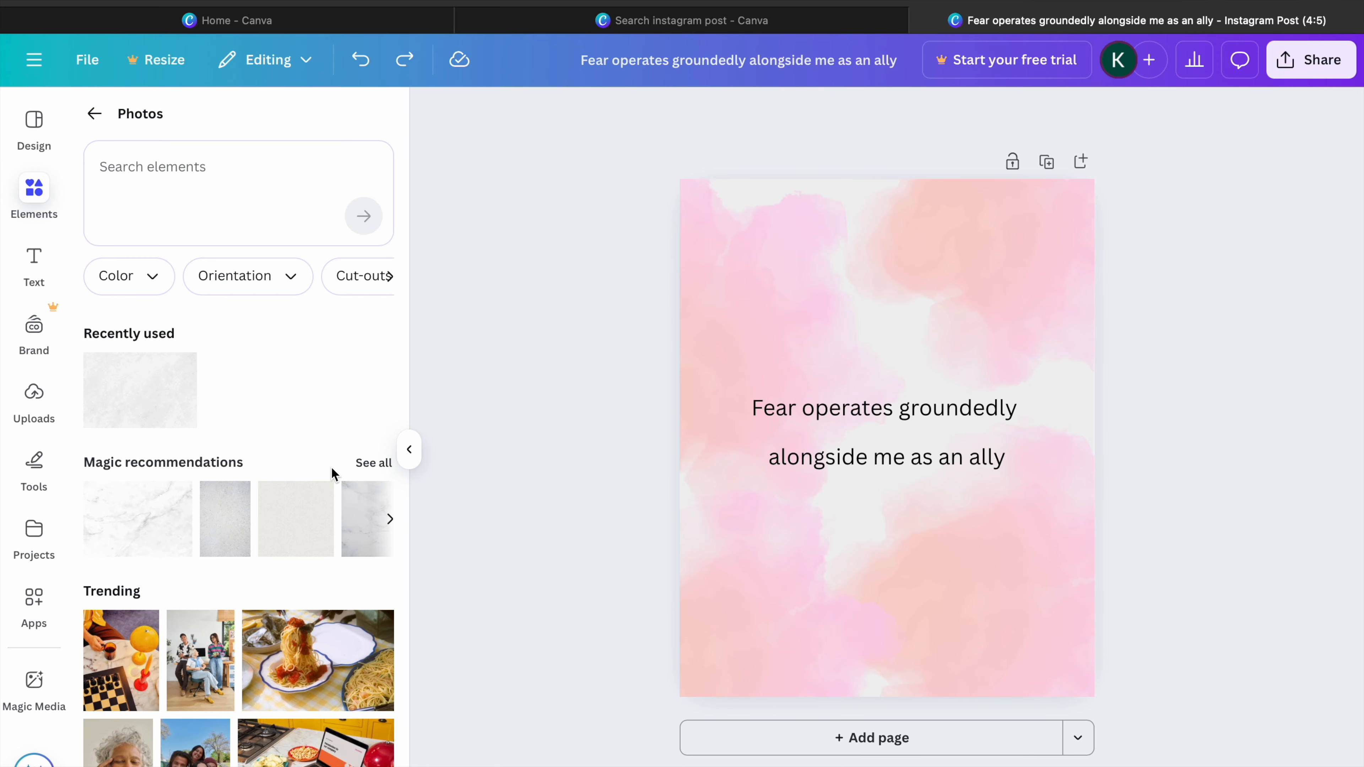
{"action": "left_click", "coordinate": [373, 462]}
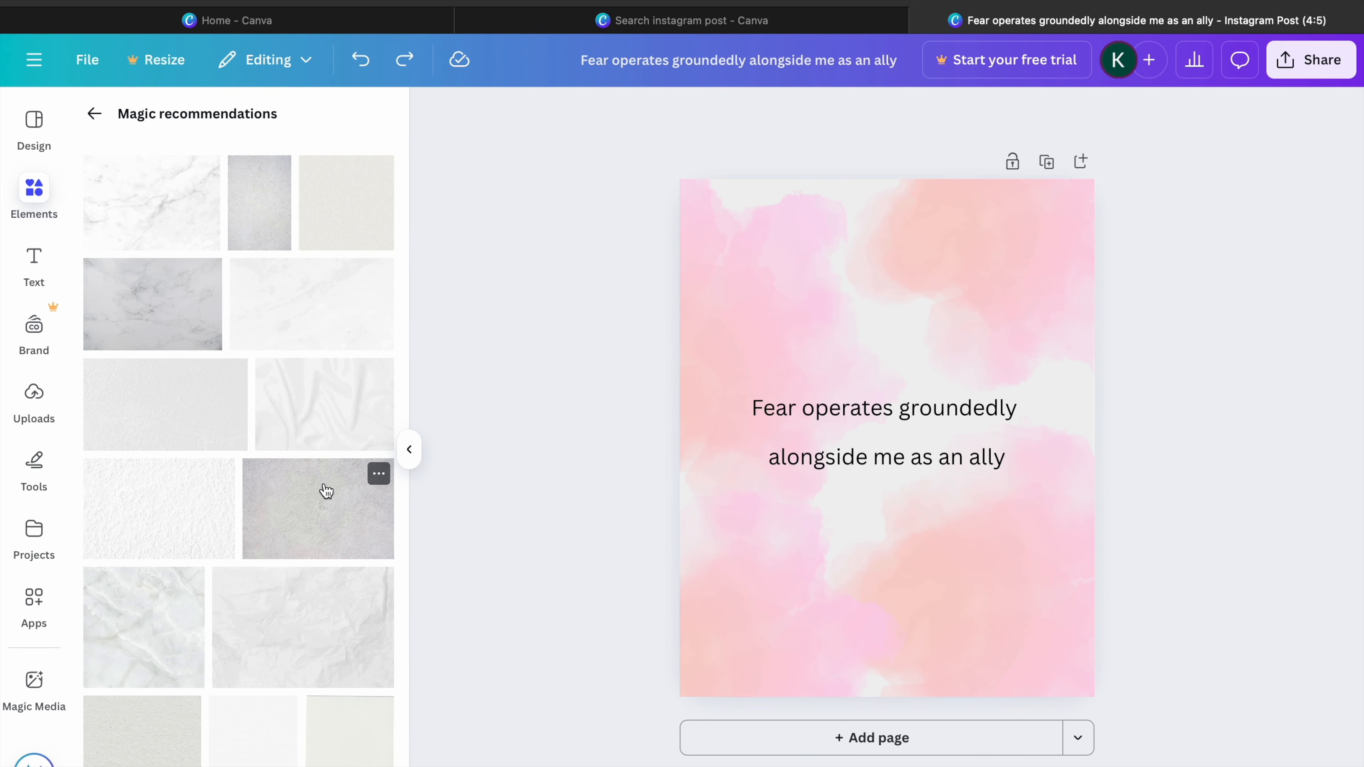
{"action": "scroll", "coordinate": [324, 491], "scroll_direction": "down", "scroll_amount": 6}
{"action": "scroll", "coordinate": [327, 491], "scroll_direction": "down", "scroll_amount": 2}
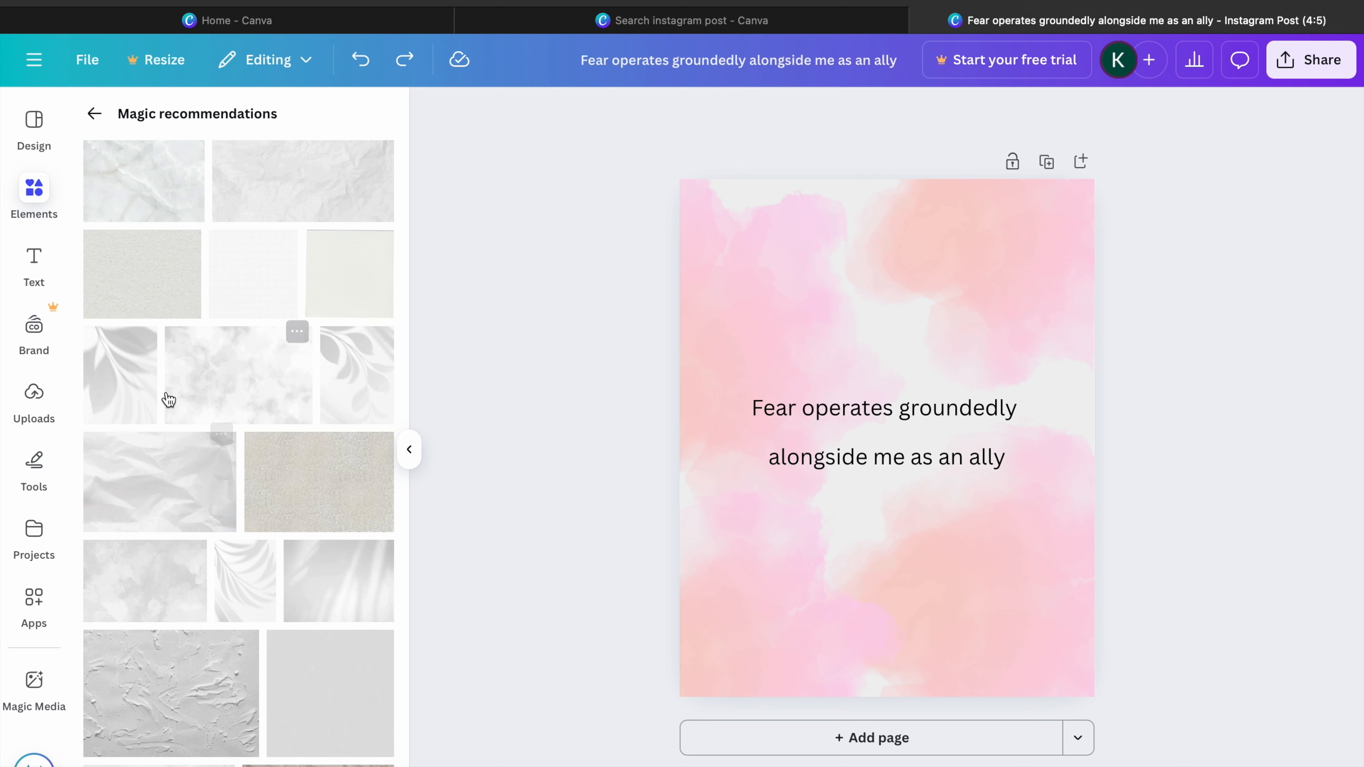
- Try the crumpled white paper photo on the page and delete it
{"action": "left_click", "coordinate": [175, 502]}
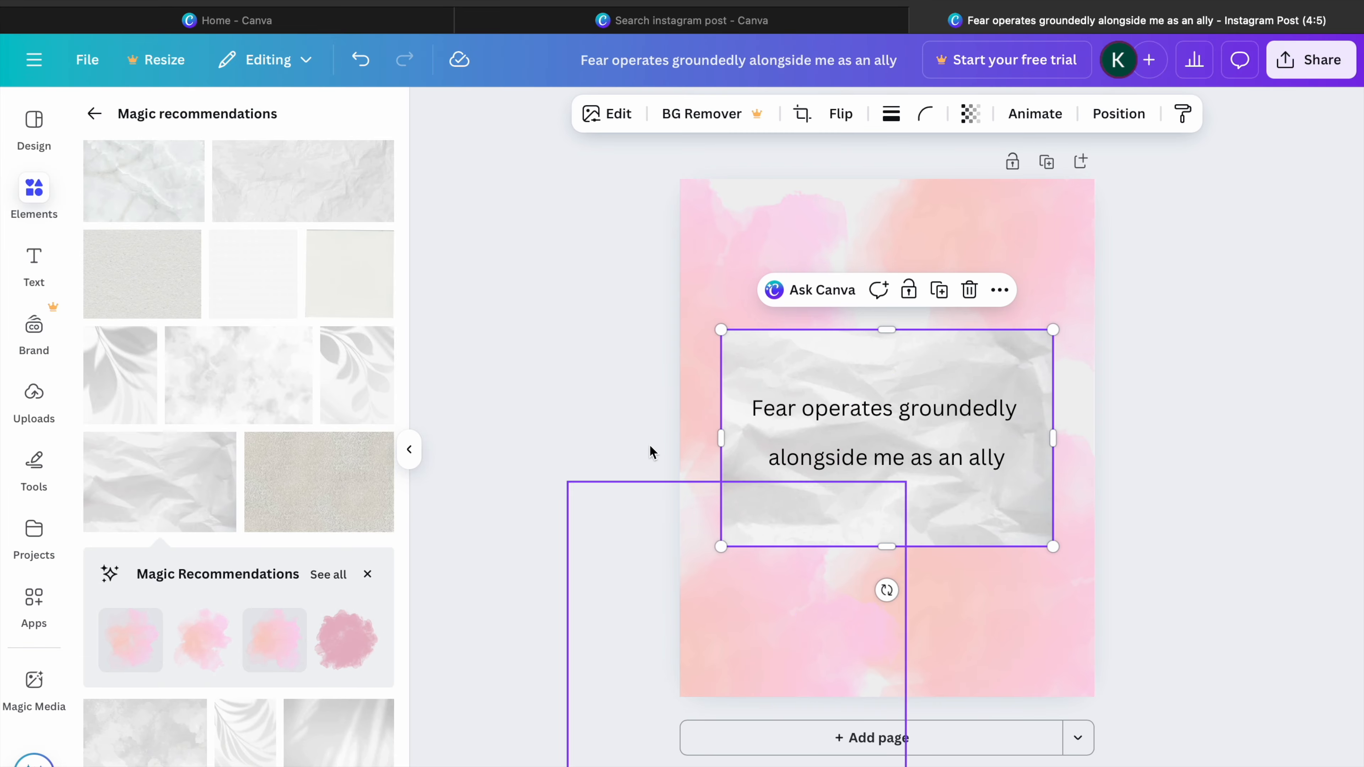
{"action": "key", "text": "Delete"}
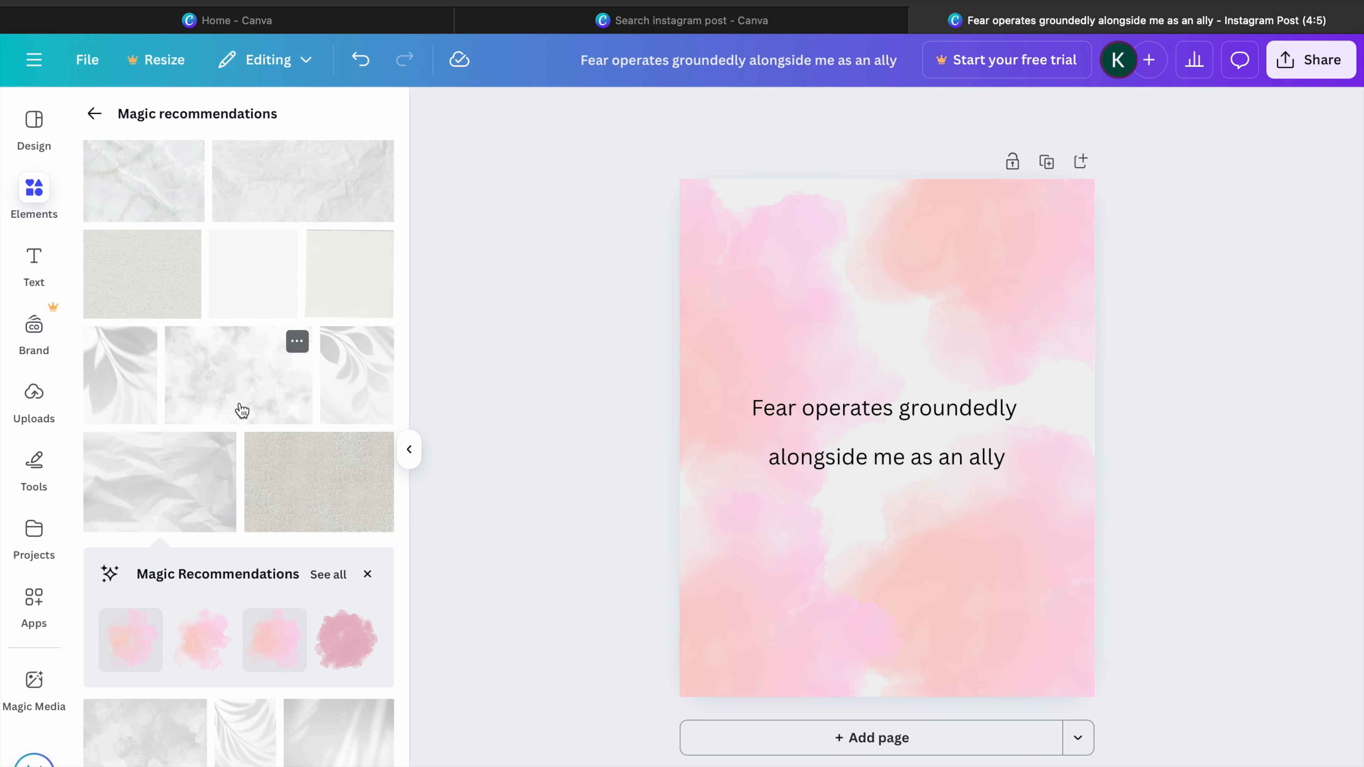
- Add the grey leaf-shadow photo, move it to the page's upper-left corner and flip it horizontally
{"action": "left_click", "coordinate": [137, 385]}
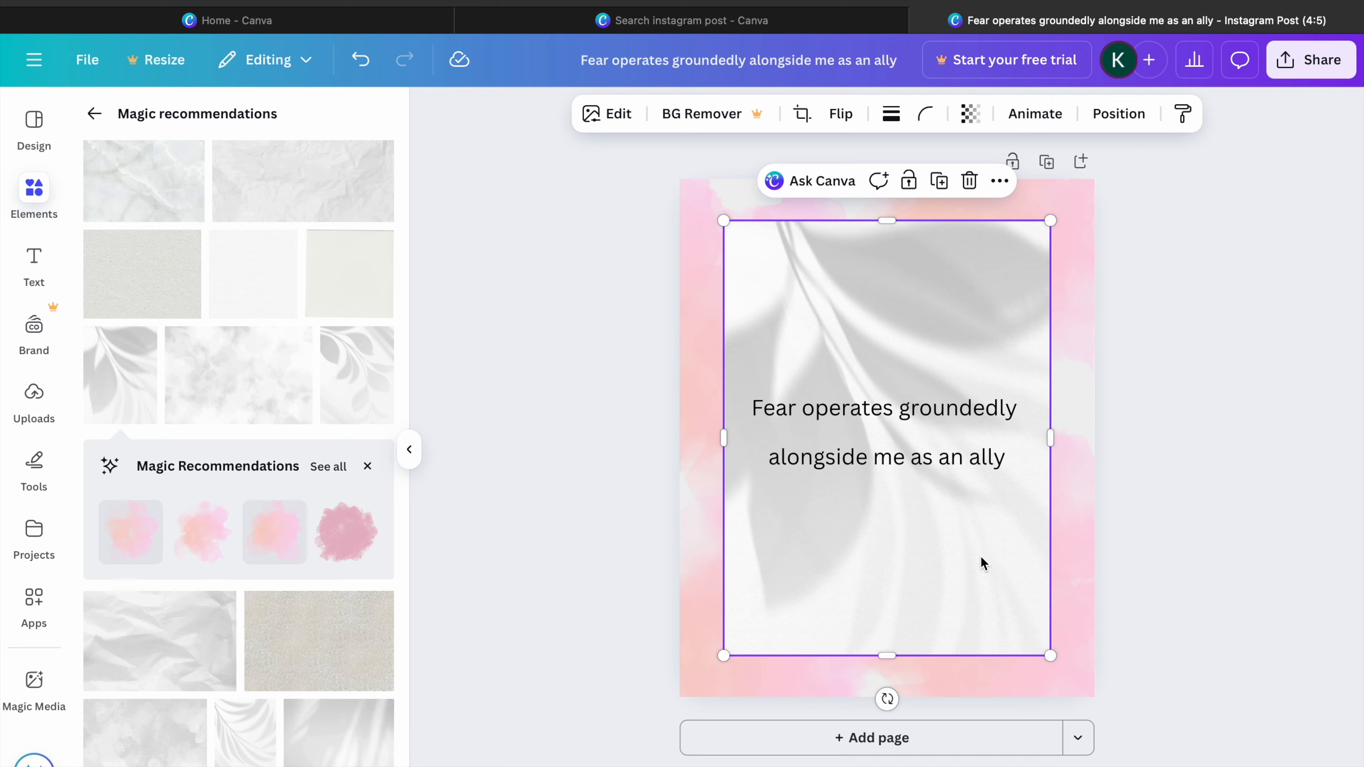
{"action": "left_click_drag", "start_coordinate": [981, 555], "coordinate": [930, 508]}
{"action": "left_click", "coordinate": [844, 113]}
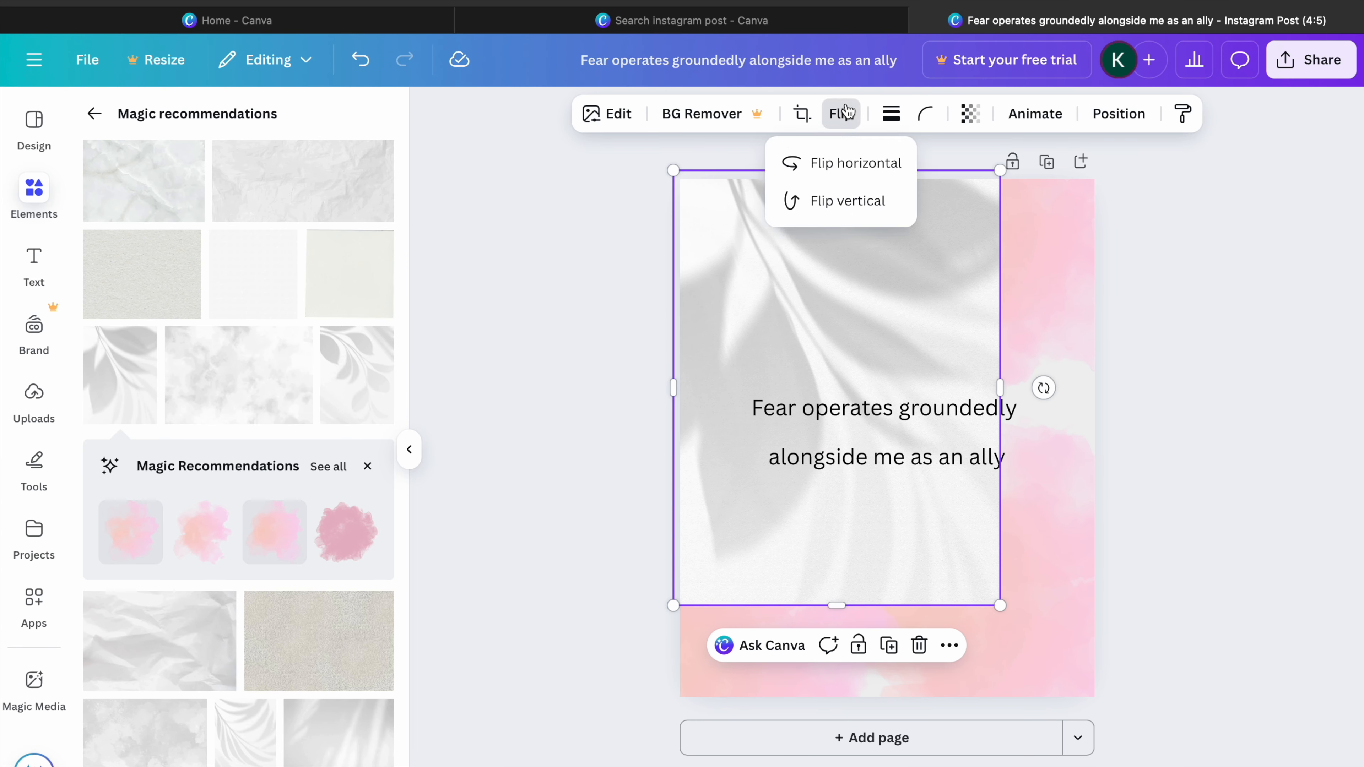
{"action": "left_click", "coordinate": [851, 201]}
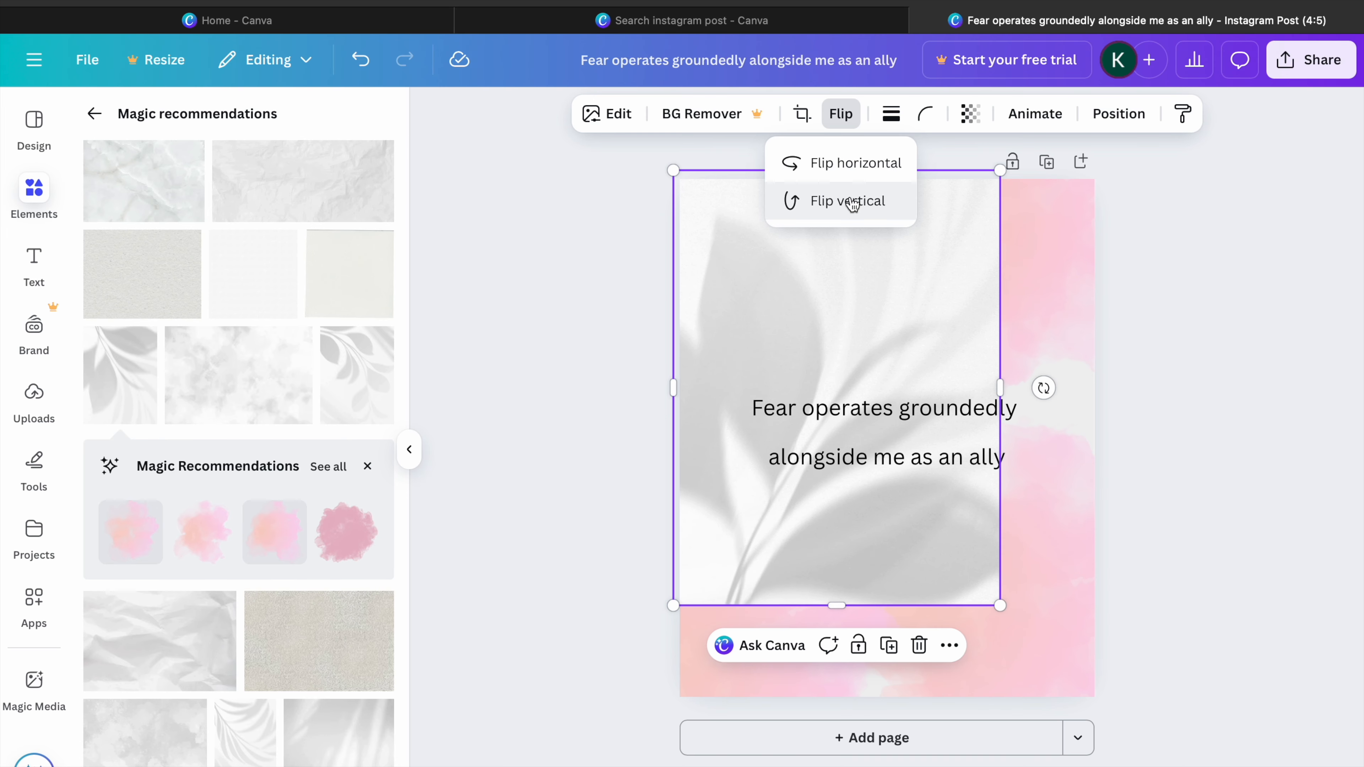
{"action": "left_click", "coordinate": [851, 199]}
{"action": "left_click", "coordinate": [811, 156]}
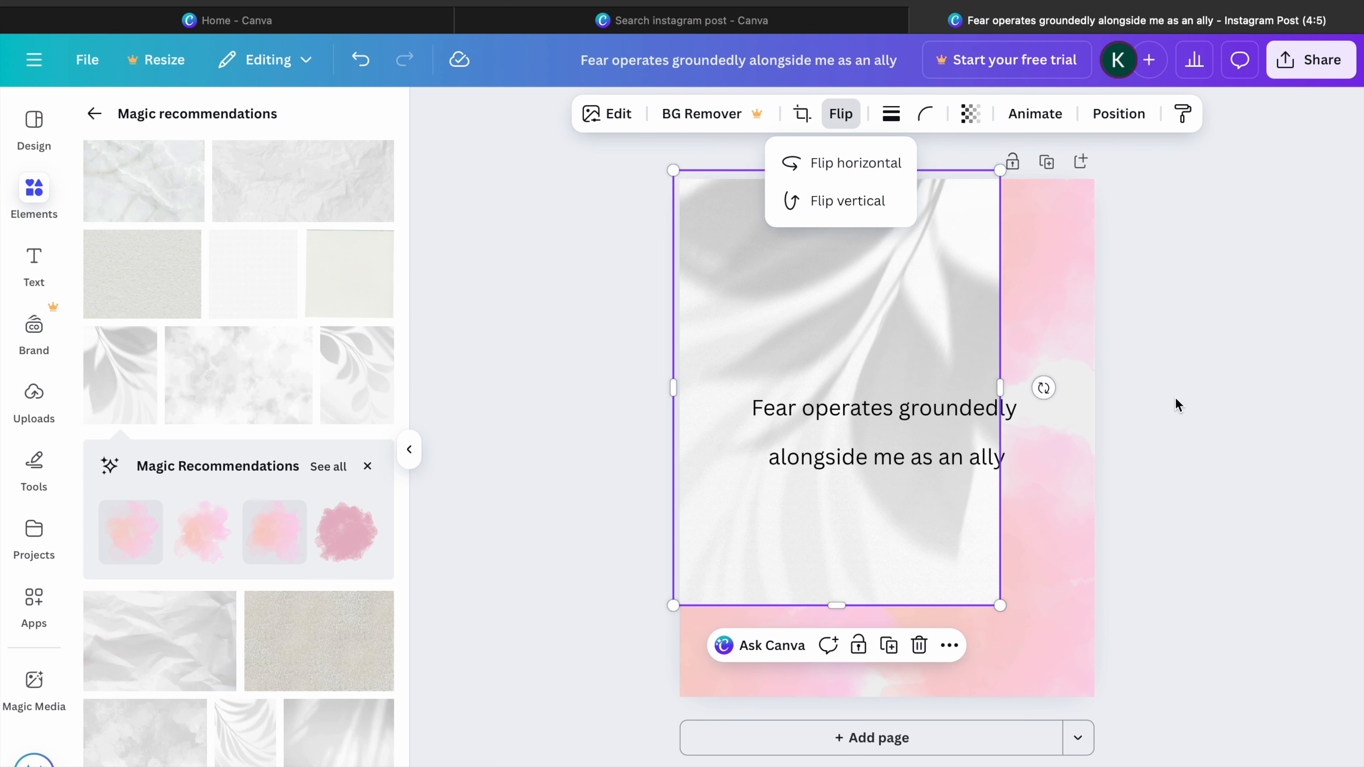
- Enlarge the leaf-shadow photo to cover the whole page and send it to the back
{"action": "left_click", "coordinate": [1173, 409]}
{"action": "left_click_drag", "start_coordinate": [1003, 608], "coordinate": [1149, 698]}
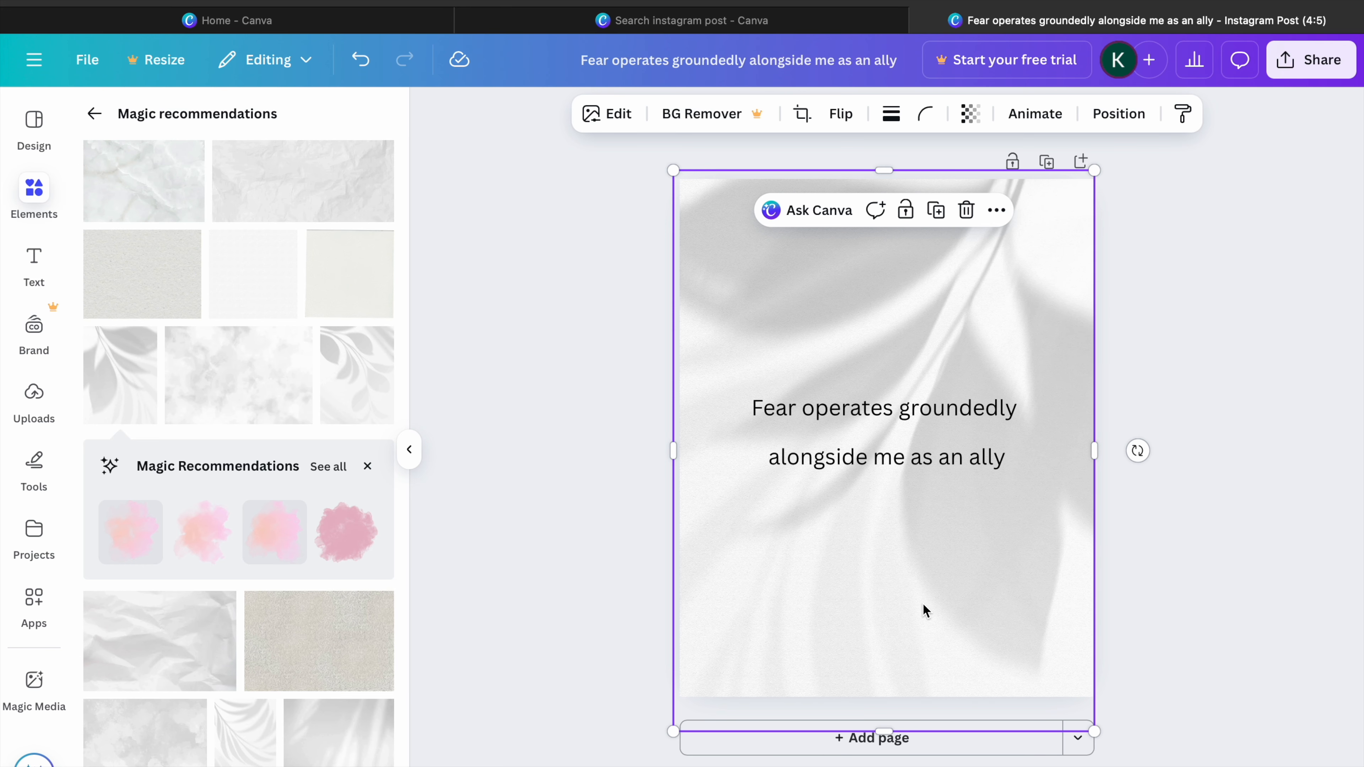
{"action": "right_click", "coordinate": [922, 603]}
{"action": "mouse_move", "coordinate": [1095, 433]}
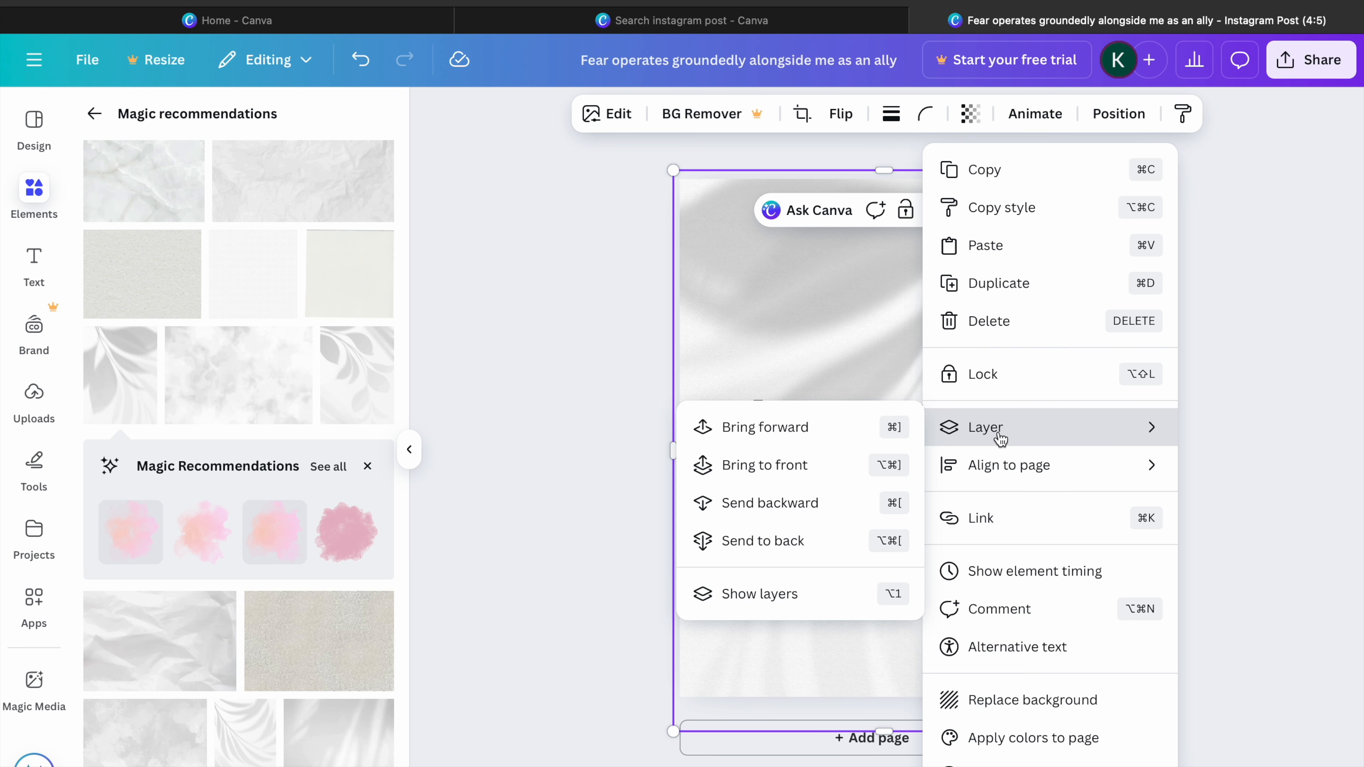
{"action": "left_click", "coordinate": [785, 542]}
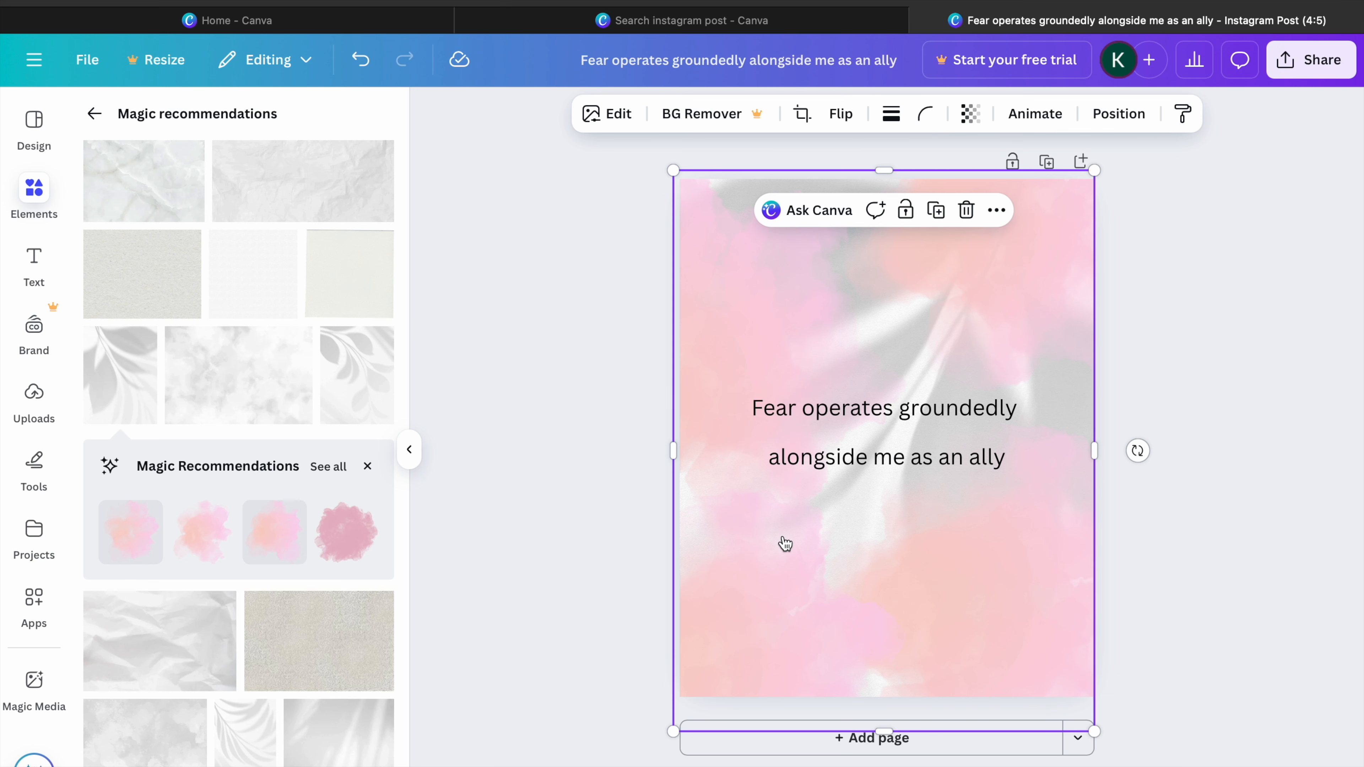
{"action": "left_click", "coordinate": [608, 507]}
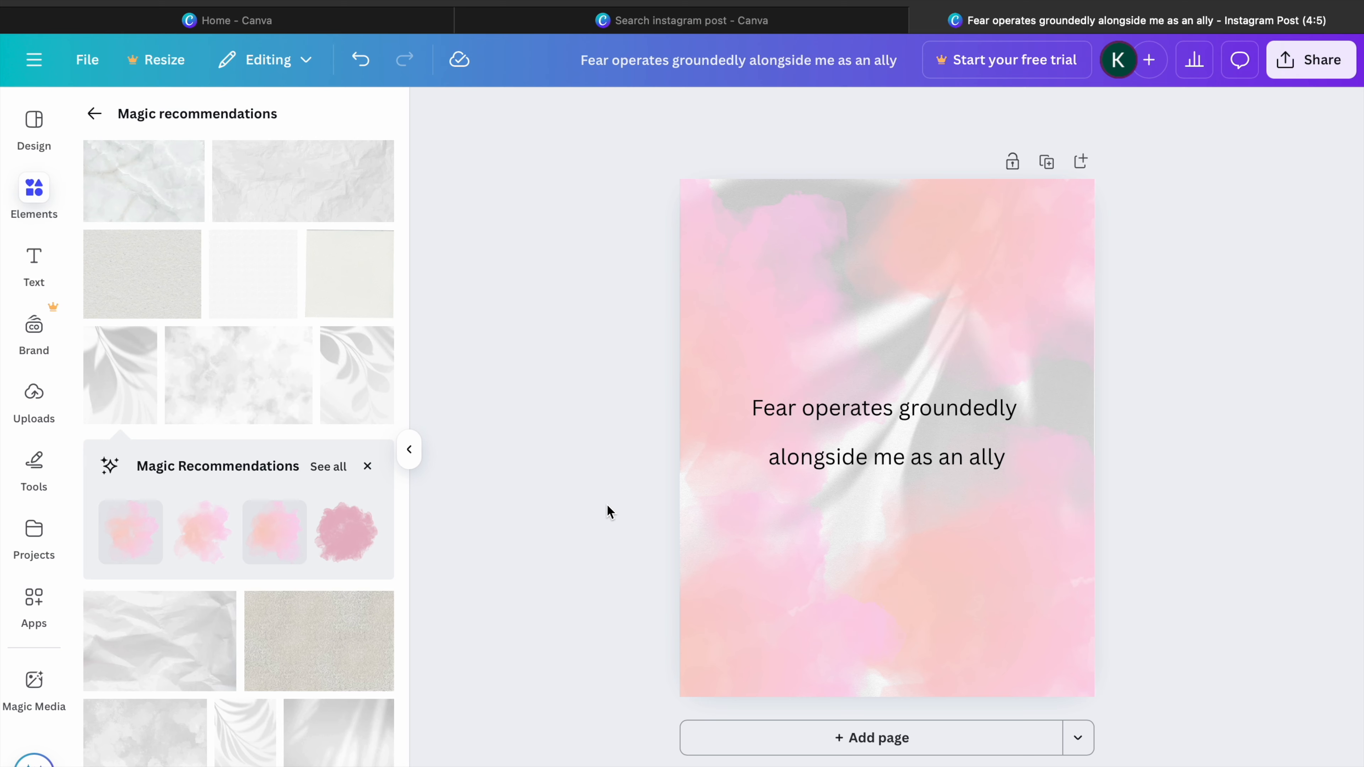
- Reposition, rotate and enlarge the leaf-shadow photo so that it still covers the whole page
{"action": "left_click_drag", "start_coordinate": [1071, 400], "coordinate": [1127, 533]}
{"action": "left_click_drag", "start_coordinate": [734, 305], "coordinate": [645, 189]}
{"action": "left_click", "coordinate": [1249, 360]}
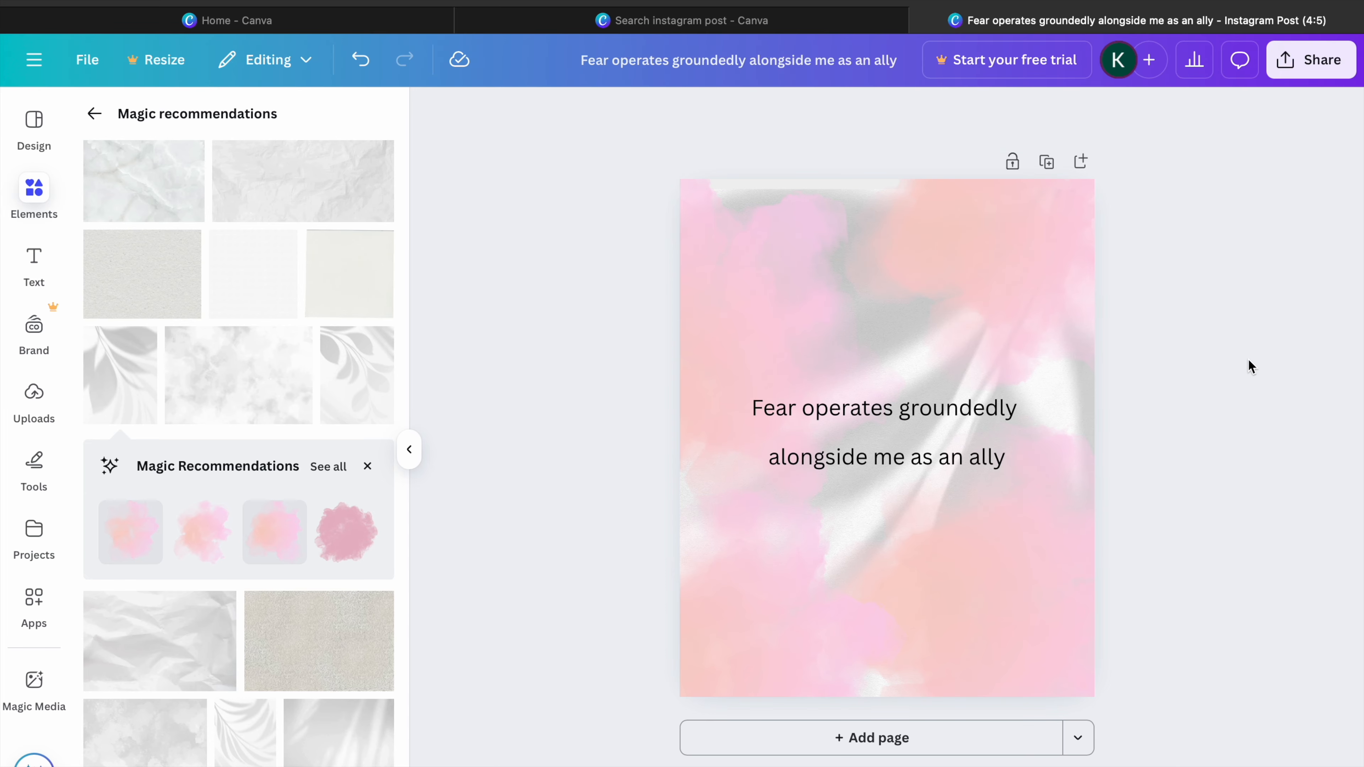
{"action": "left_click", "coordinate": [1018, 632]}
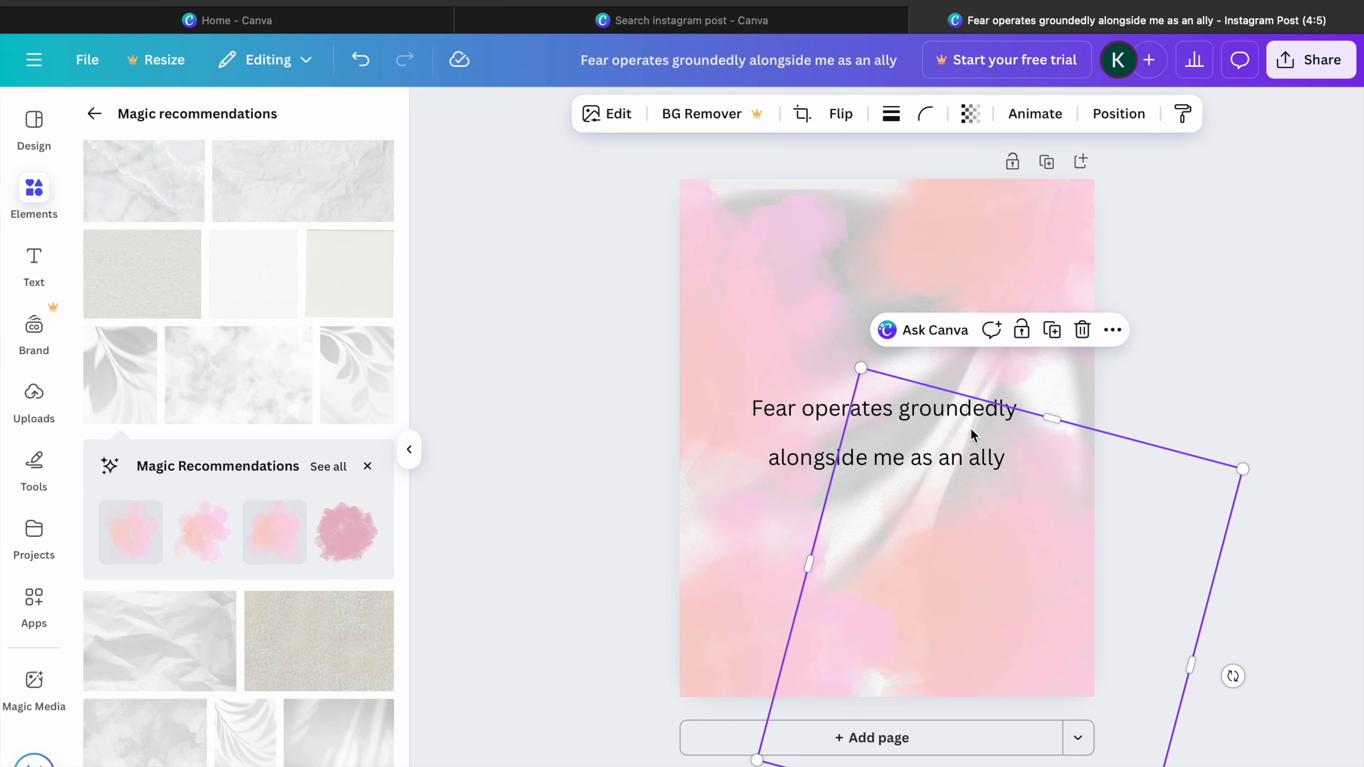
{"action": "left_click", "coordinate": [793, 192]}
{"action": "left_click", "coordinate": [864, 184]}
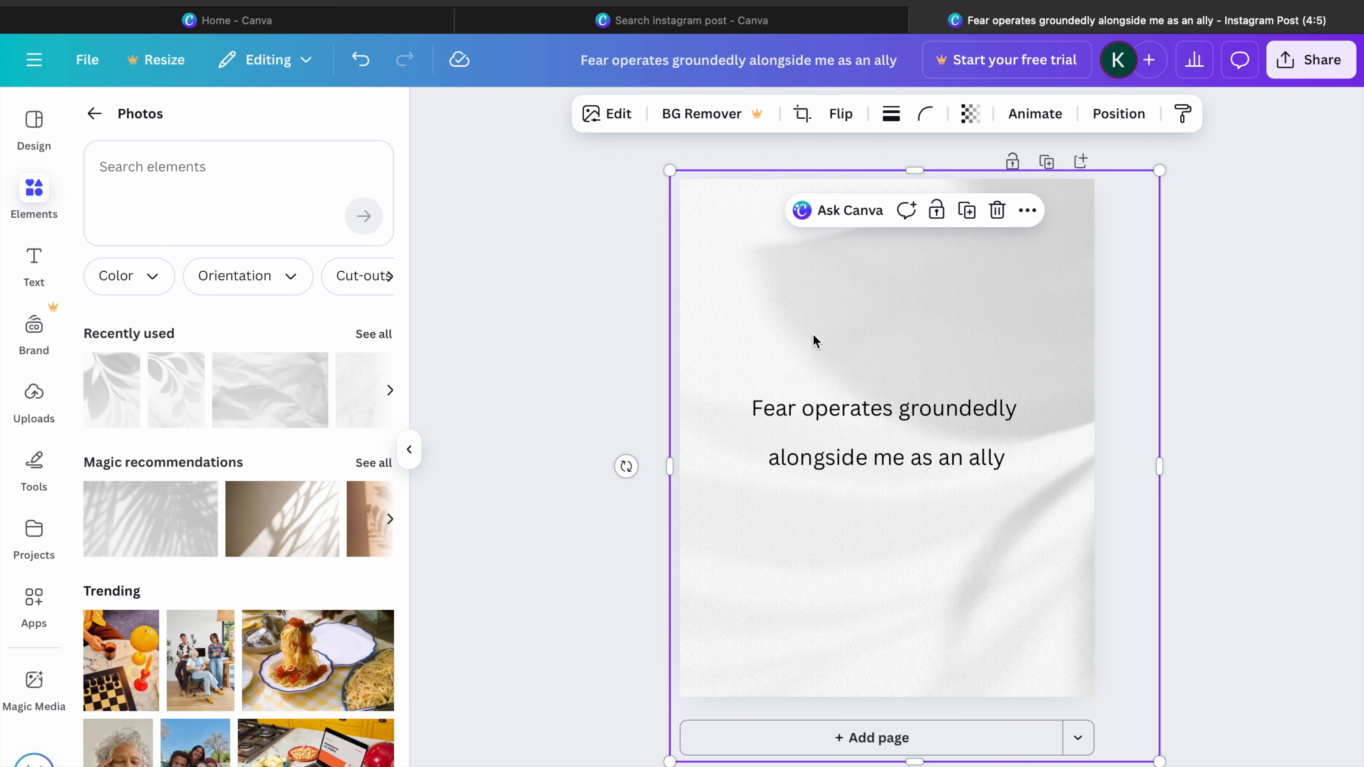
- Send the rotated leaf-shadow photo to the back, behind the watercolour blotches and the quote
{"action": "right_click", "coordinate": [814, 335]}
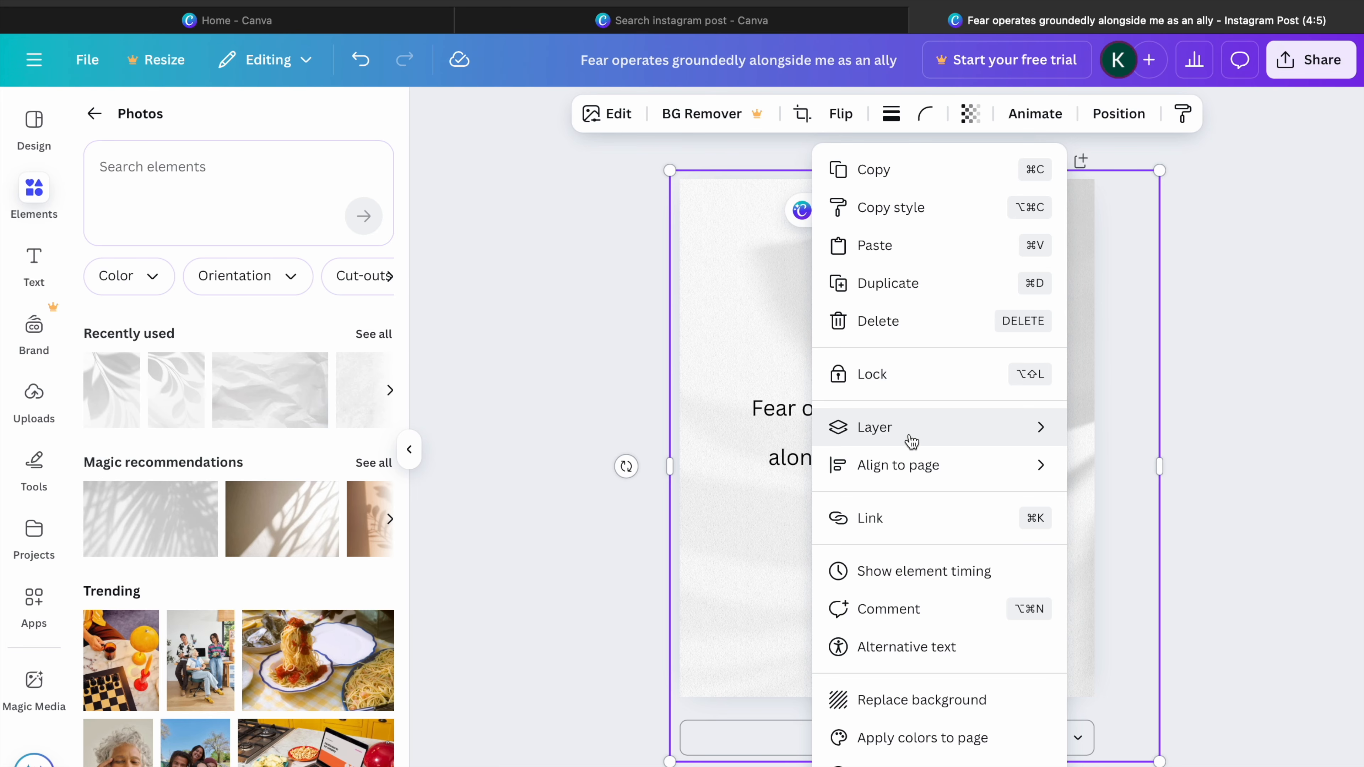
{"action": "mouse_move", "coordinate": [911, 442]}
{"action": "left_click", "coordinate": [1172, 533]}
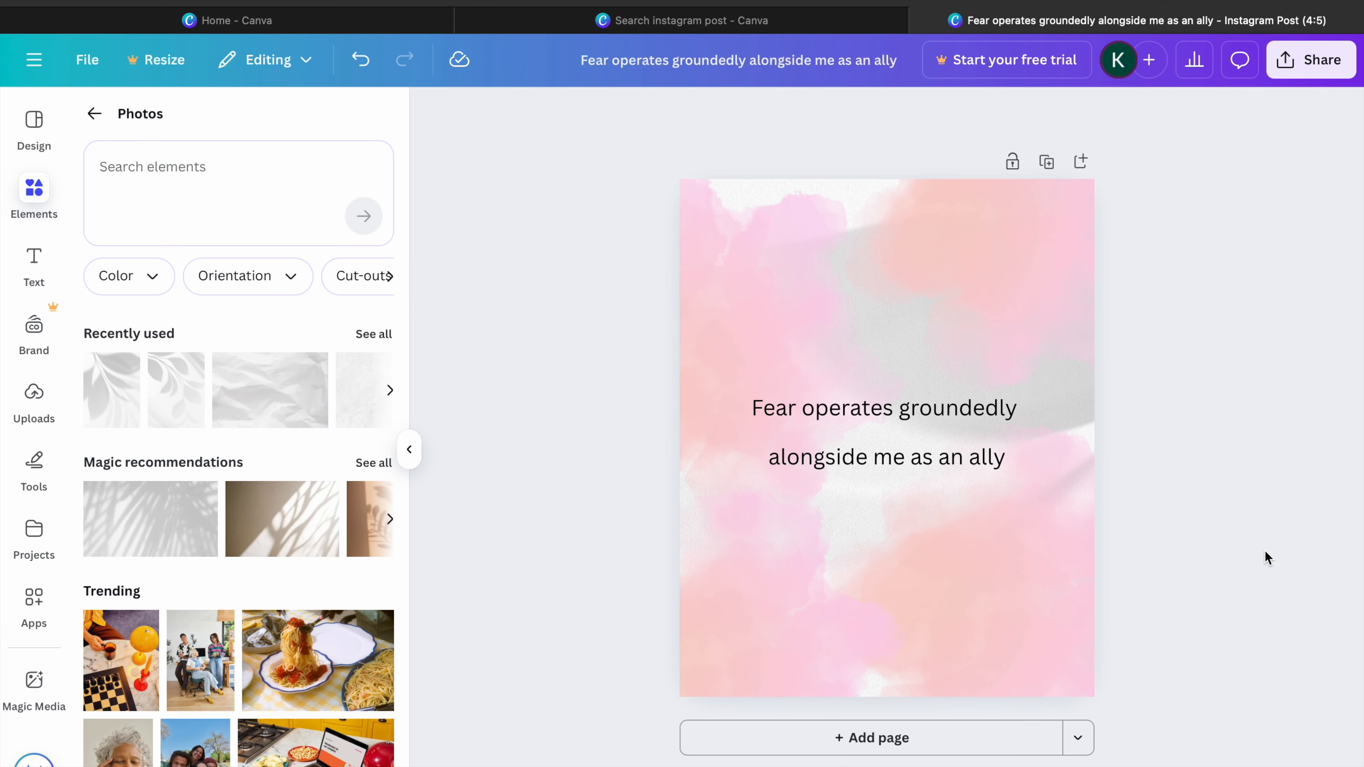
- Nudge the large left watercolour blotch slightly to the left
{"action": "left_click_drag", "start_coordinate": [1076, 419], "coordinate": [1054, 419]}
{"action": "left_click", "coordinate": [1195, 462]}
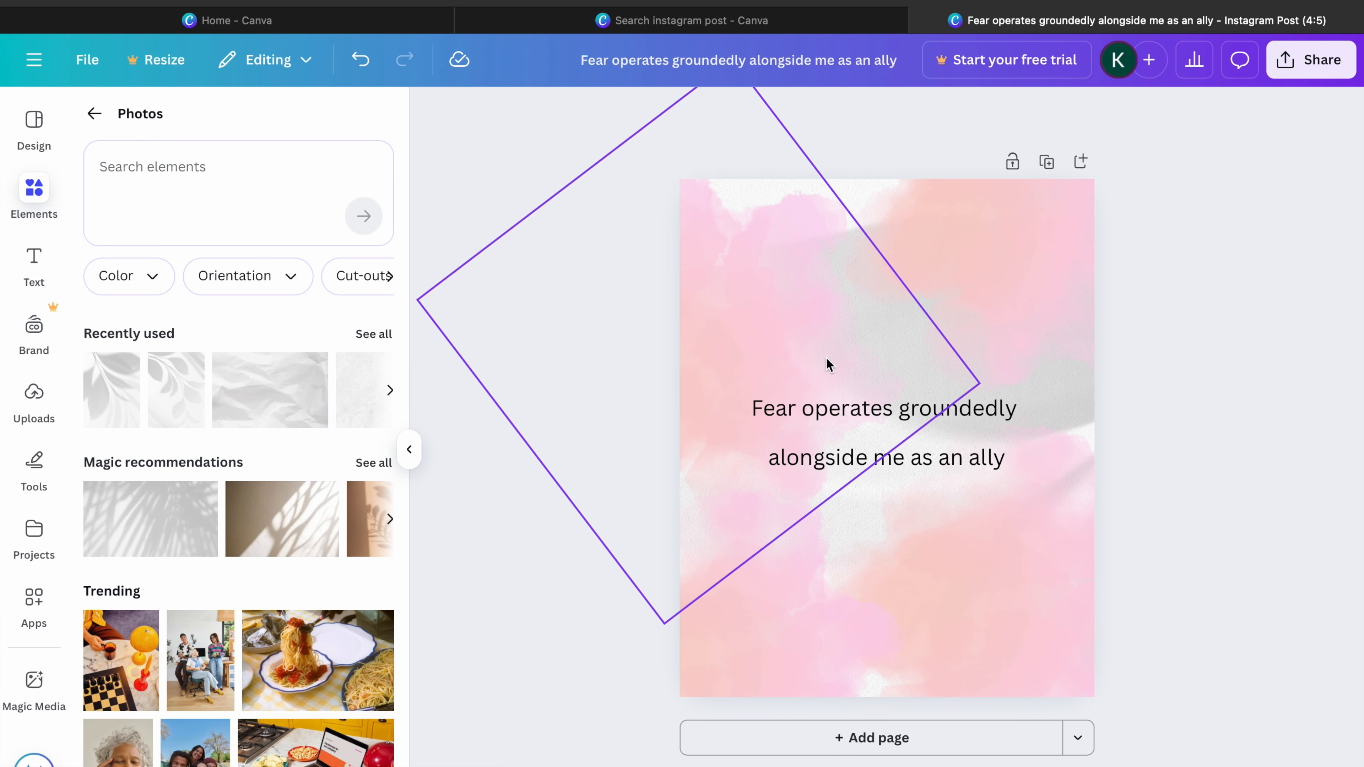
{"action": "left_click_drag", "start_coordinate": [760, 372], "coordinate": [740, 369]}
{"action": "left_click", "coordinate": [1213, 439]}
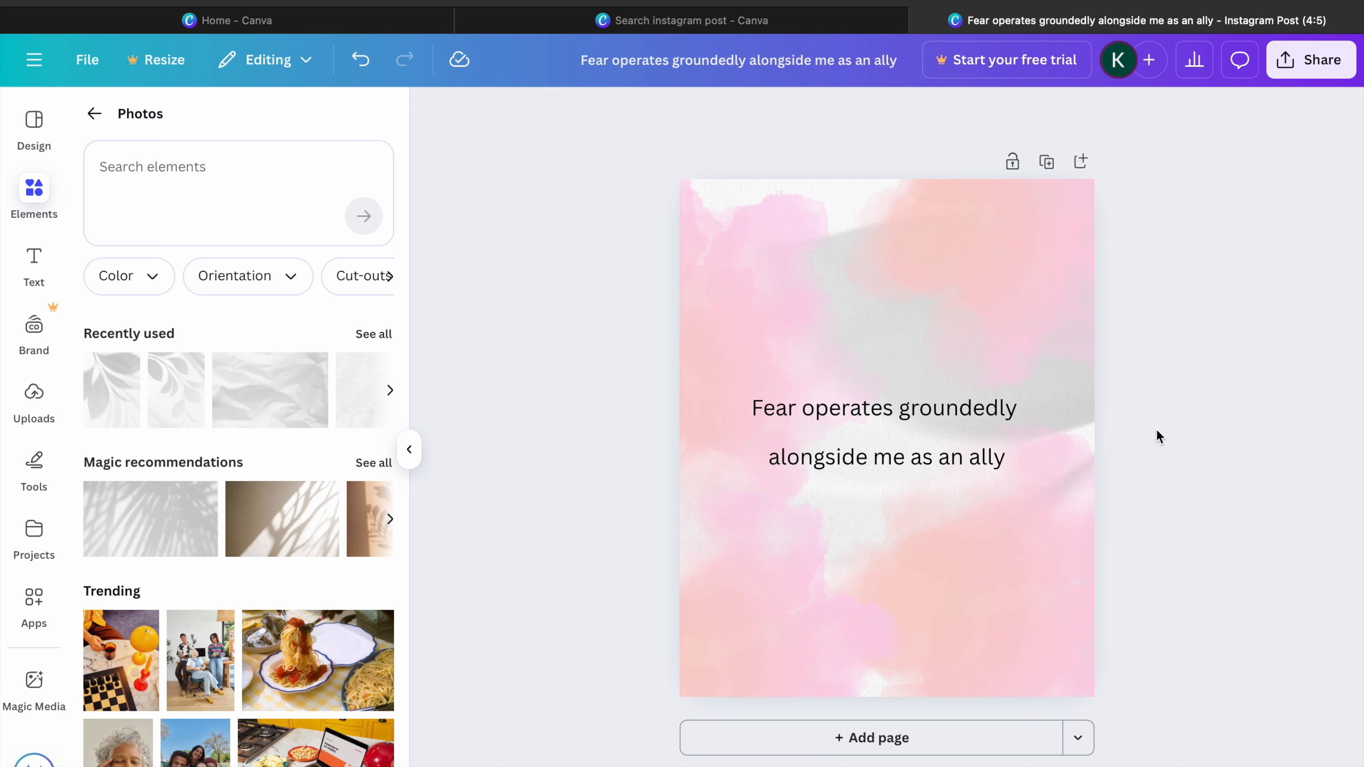
- Nudge the quote text box slightly to the right on the page
{"action": "left_click", "coordinate": [913, 446]}
{"action": "left_click_drag", "start_coordinate": [920, 445], "coordinate": [925, 444]}
{"action": "left_click", "coordinate": [1299, 573]}
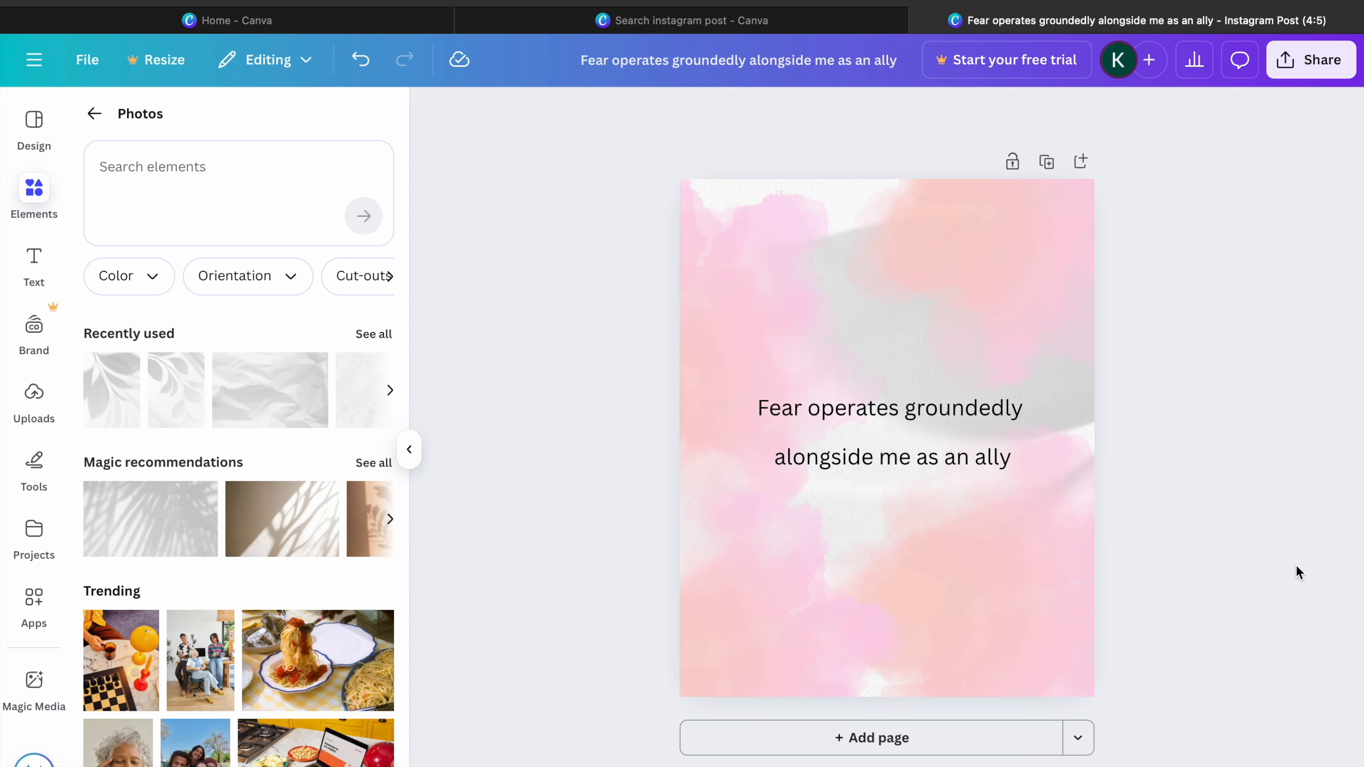
- Try the Inter, Touvlo and DM Sans fonts on the quote and settle on Glacial Indifference
{"action": "left_click", "coordinate": [929, 440]}
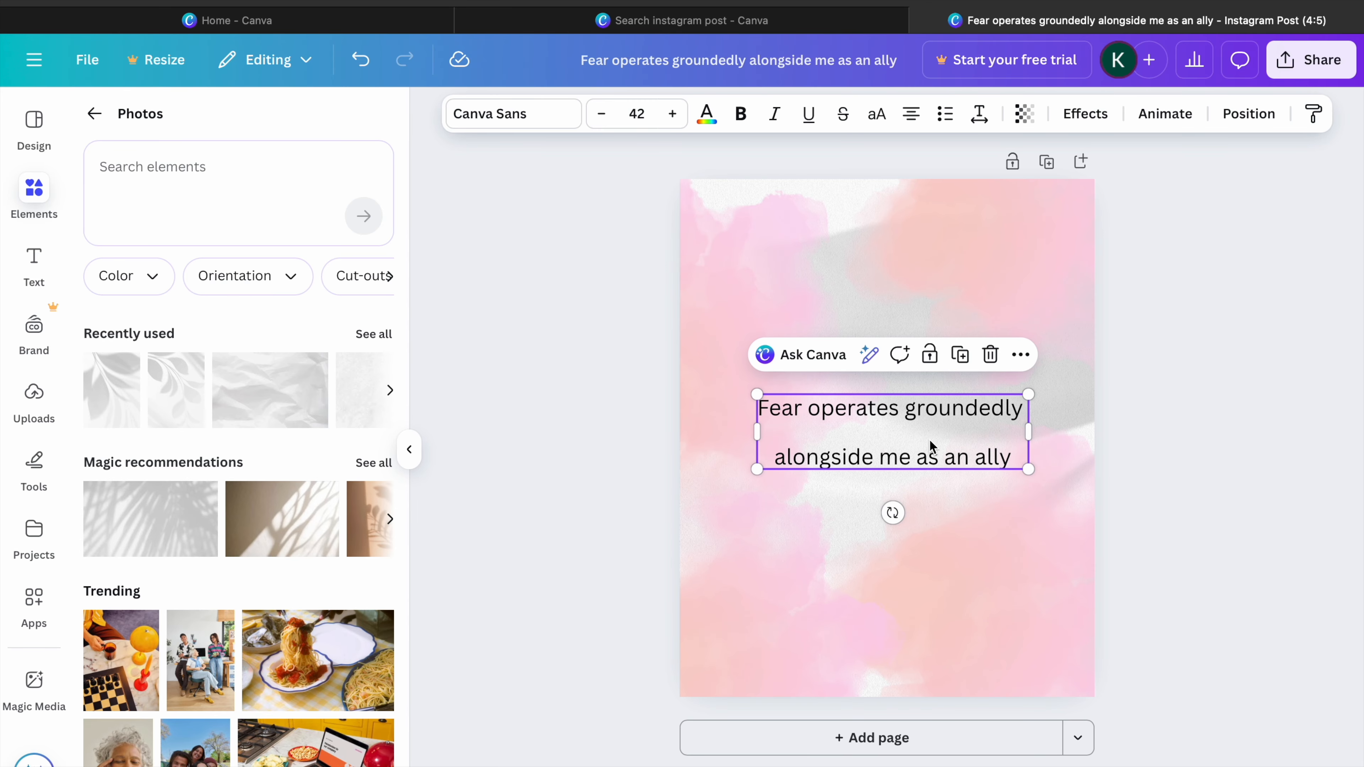
{"action": "left_click", "coordinate": [518, 120]}
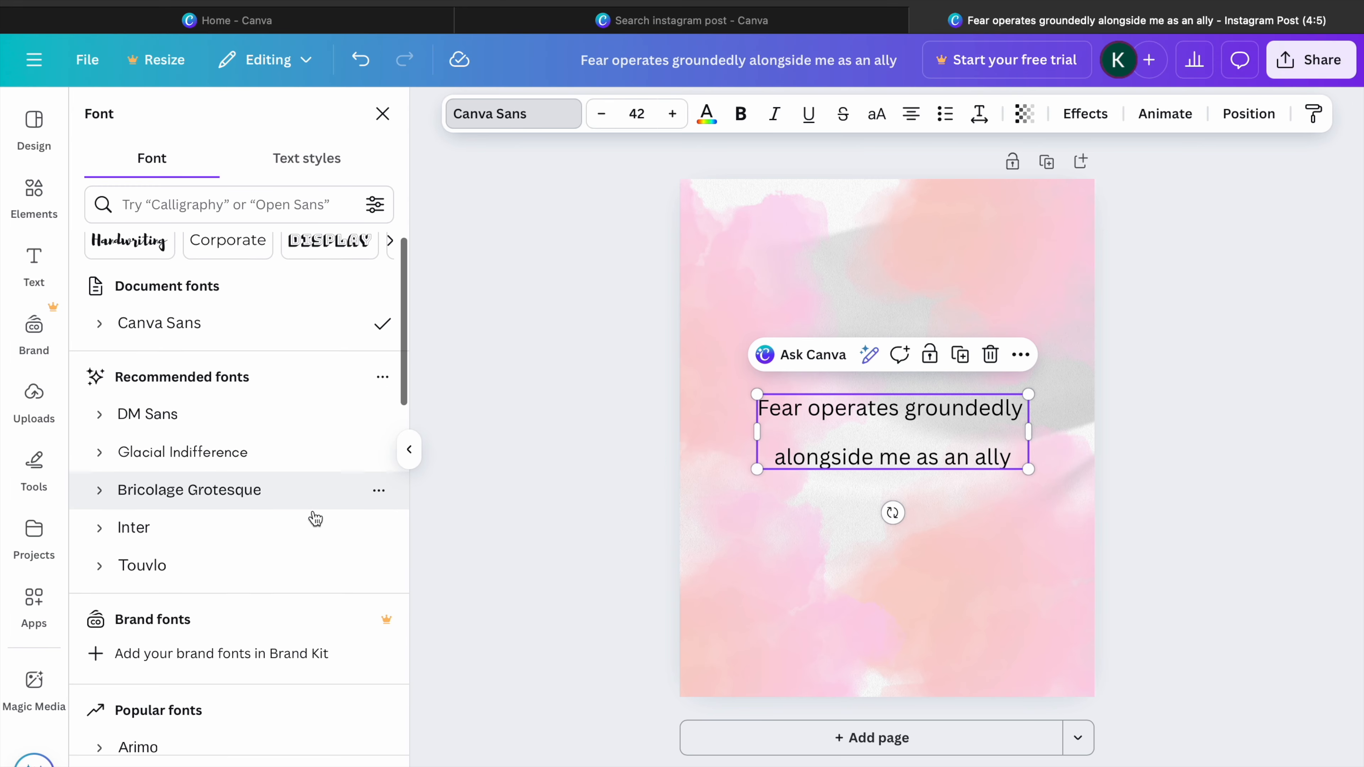
{"action": "scroll", "coordinate": [313, 518], "scroll_direction": "down", "scroll_amount": 2}
{"action": "scroll", "coordinate": [315, 517], "scroll_direction": "down", "scroll_amount": 1}
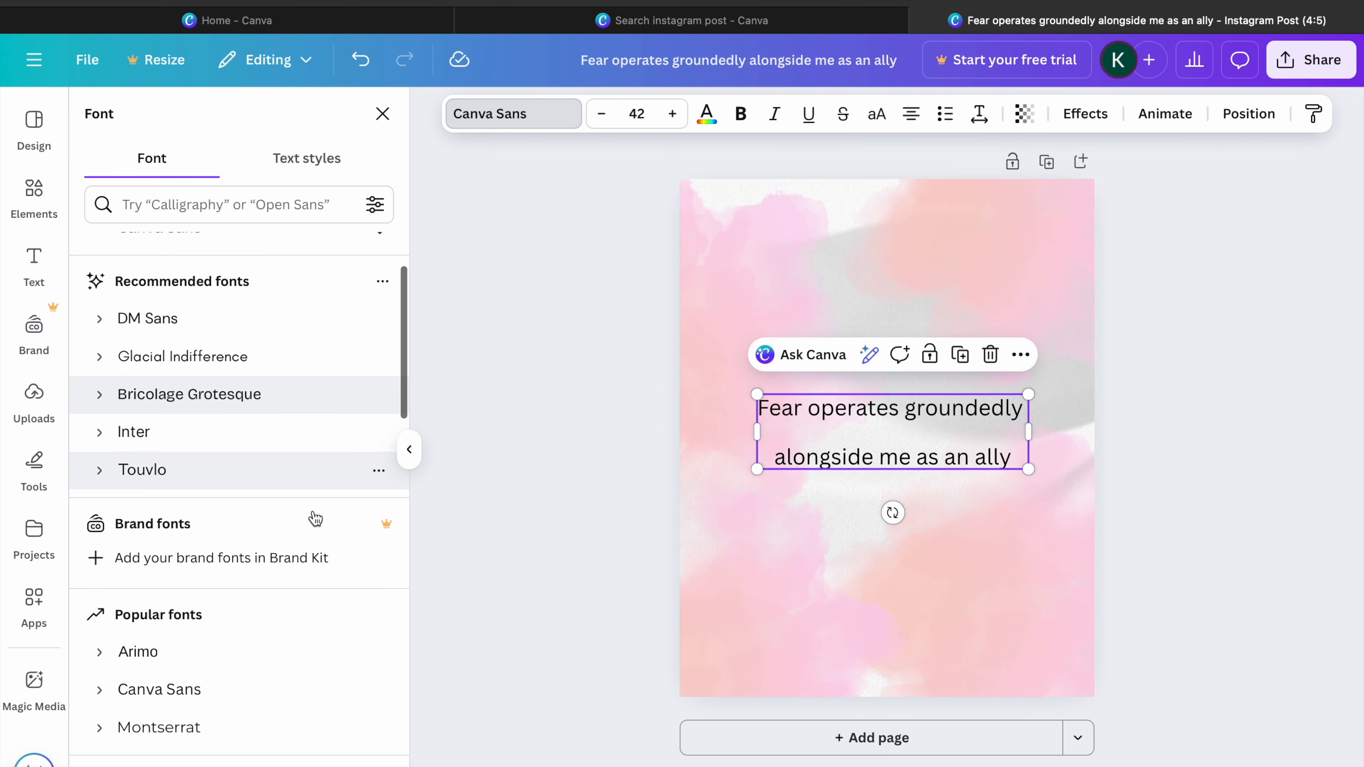
{"action": "left_click", "coordinate": [236, 440]}
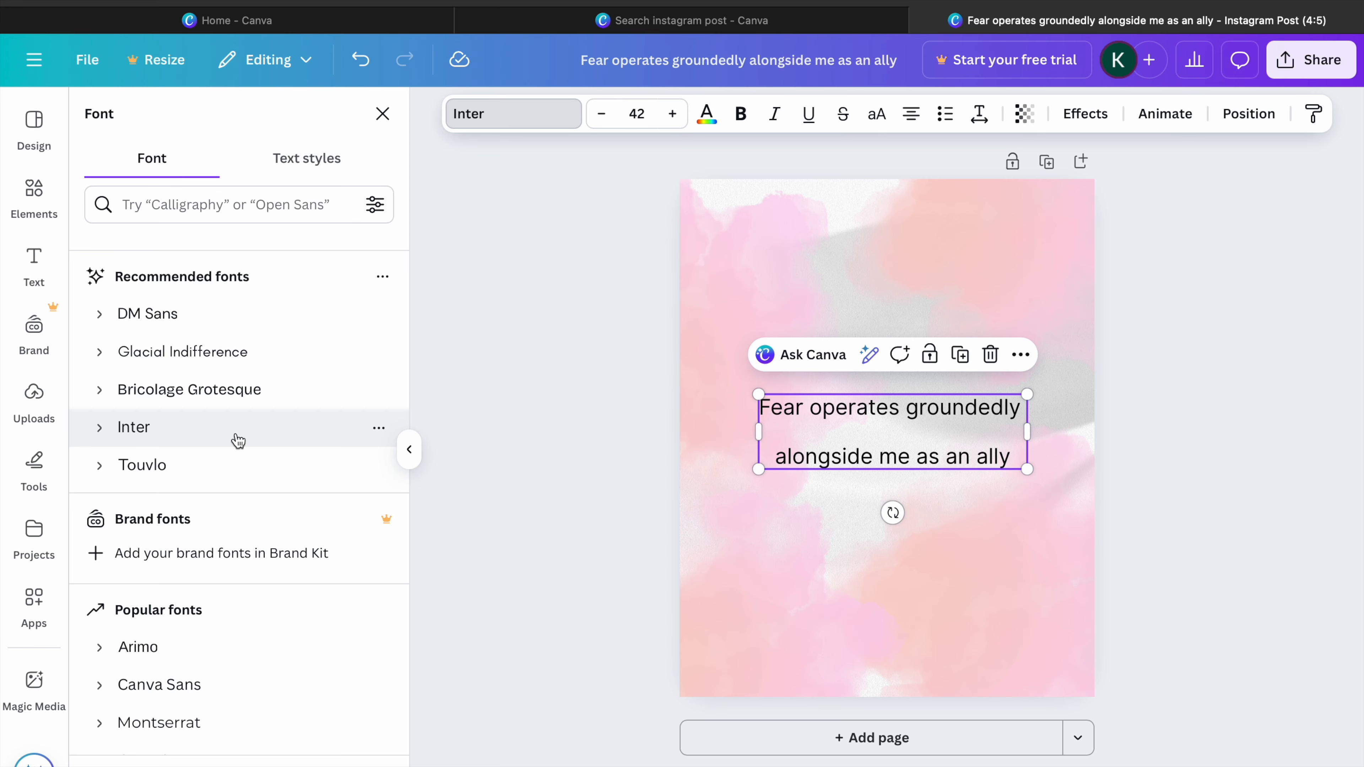
{"action": "left_click", "coordinate": [231, 462]}
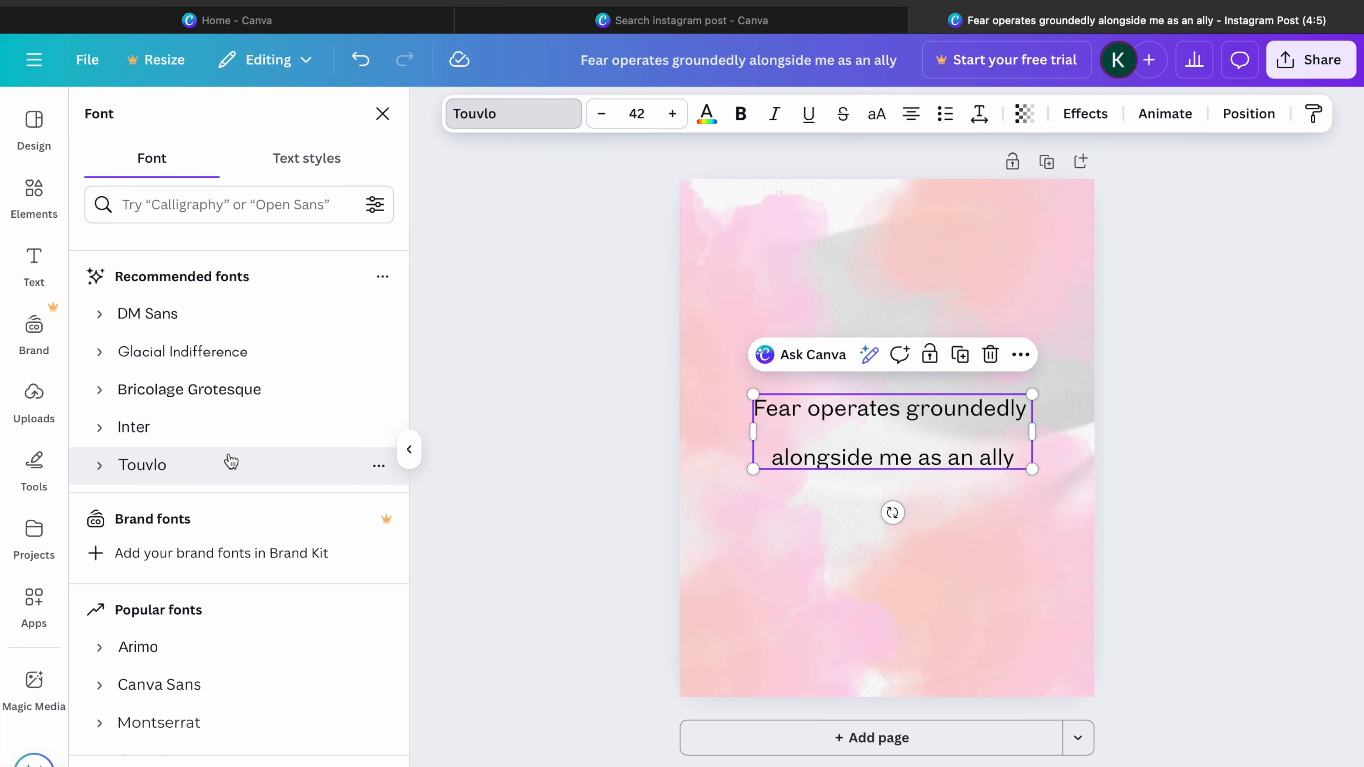
{"action": "left_click", "coordinate": [238, 362]}
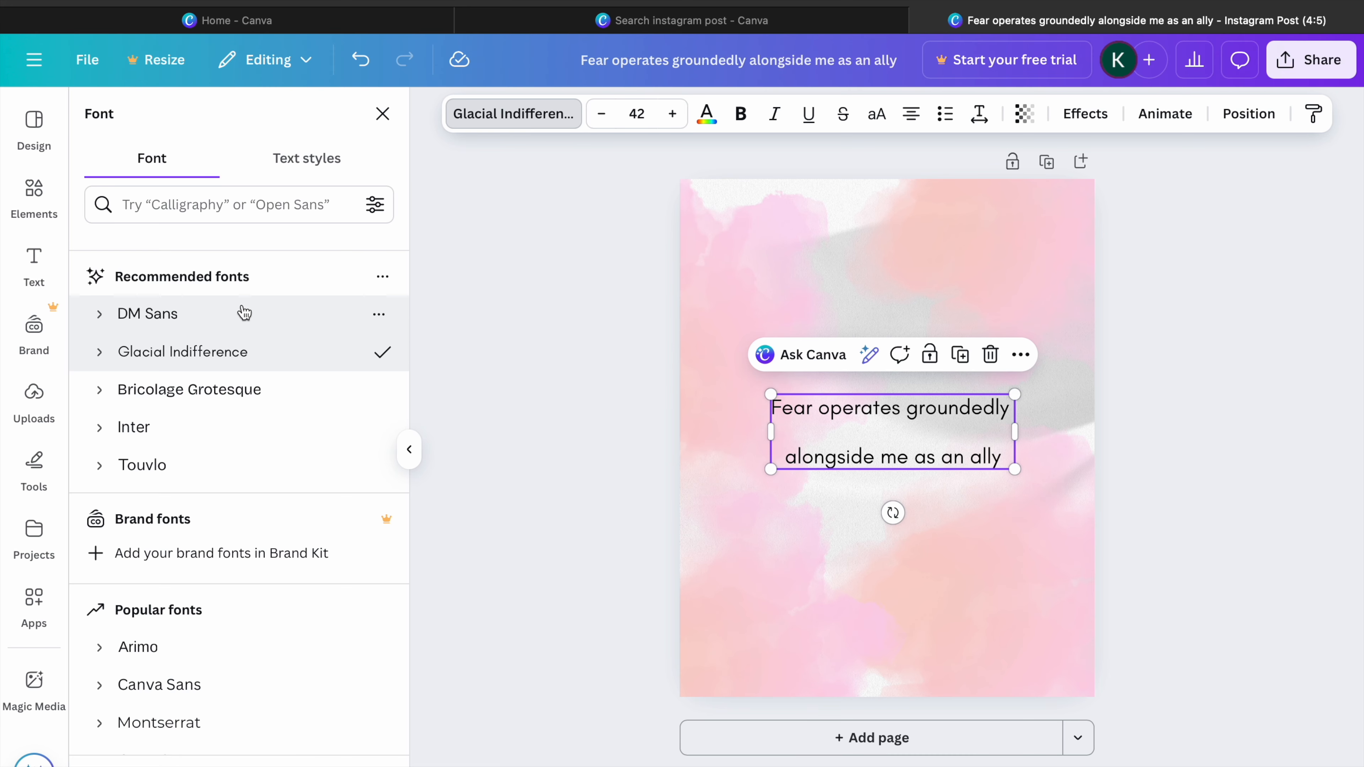
{"action": "left_click", "coordinate": [271, 321]}
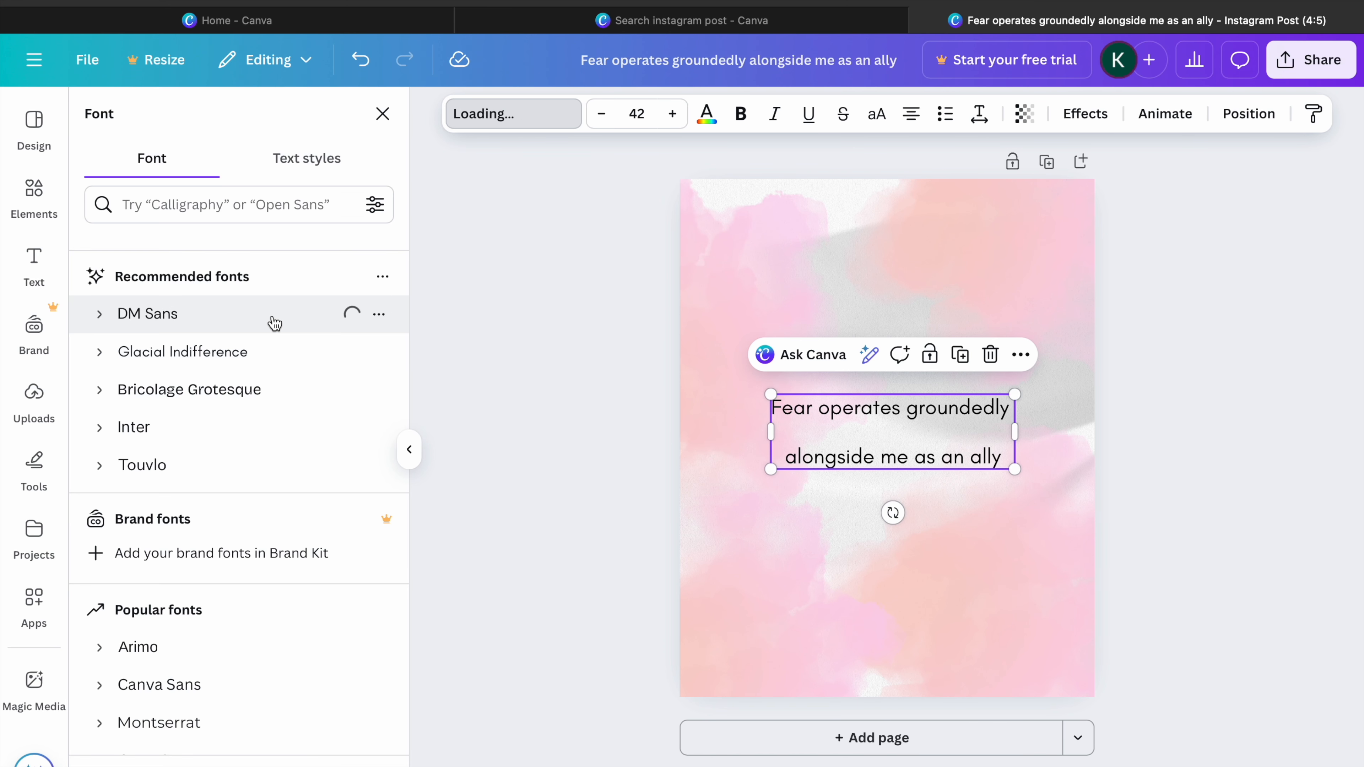
{"action": "left_click", "coordinate": [268, 350]}
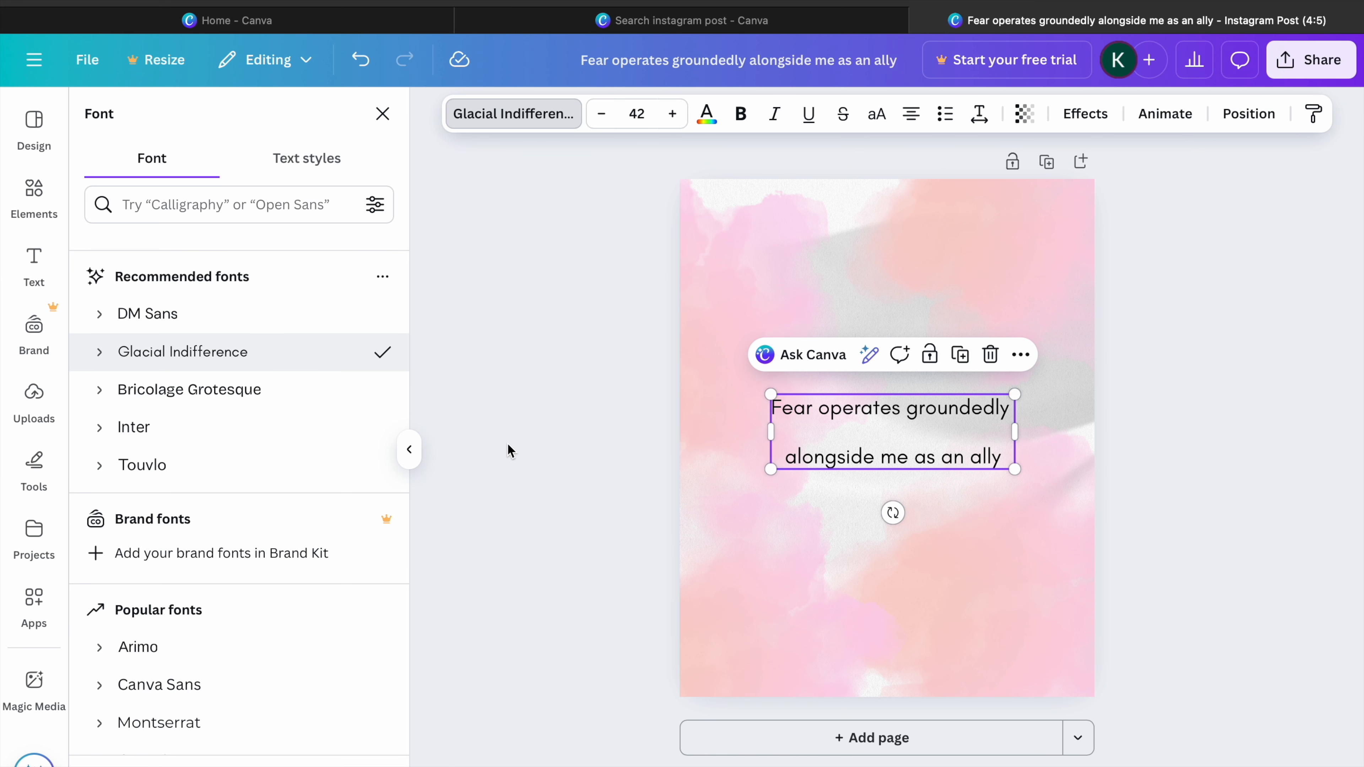
{"action": "left_click", "coordinate": [565, 529]}
{"action": "left_click", "coordinate": [1174, 492]}
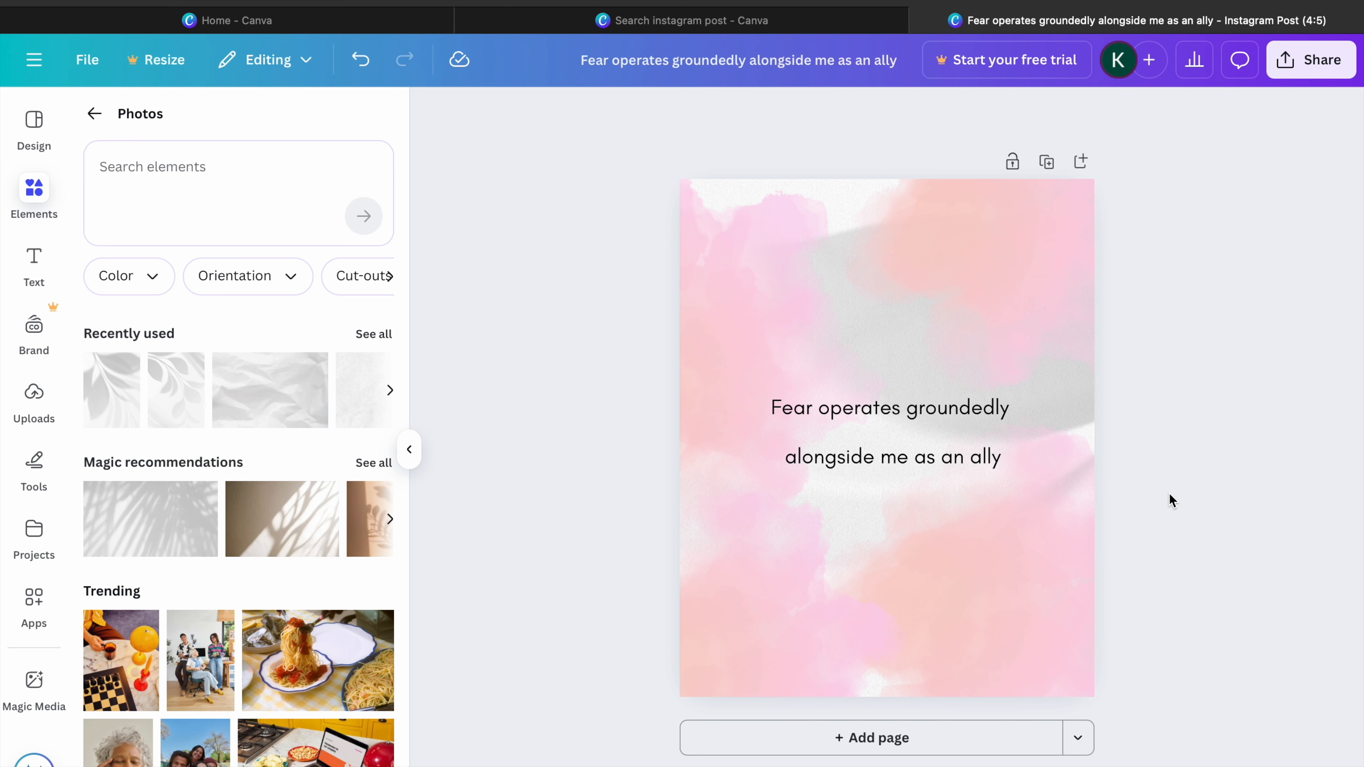
- Open the download options for the quote design
{"action": "left_click", "coordinate": [965, 463]}
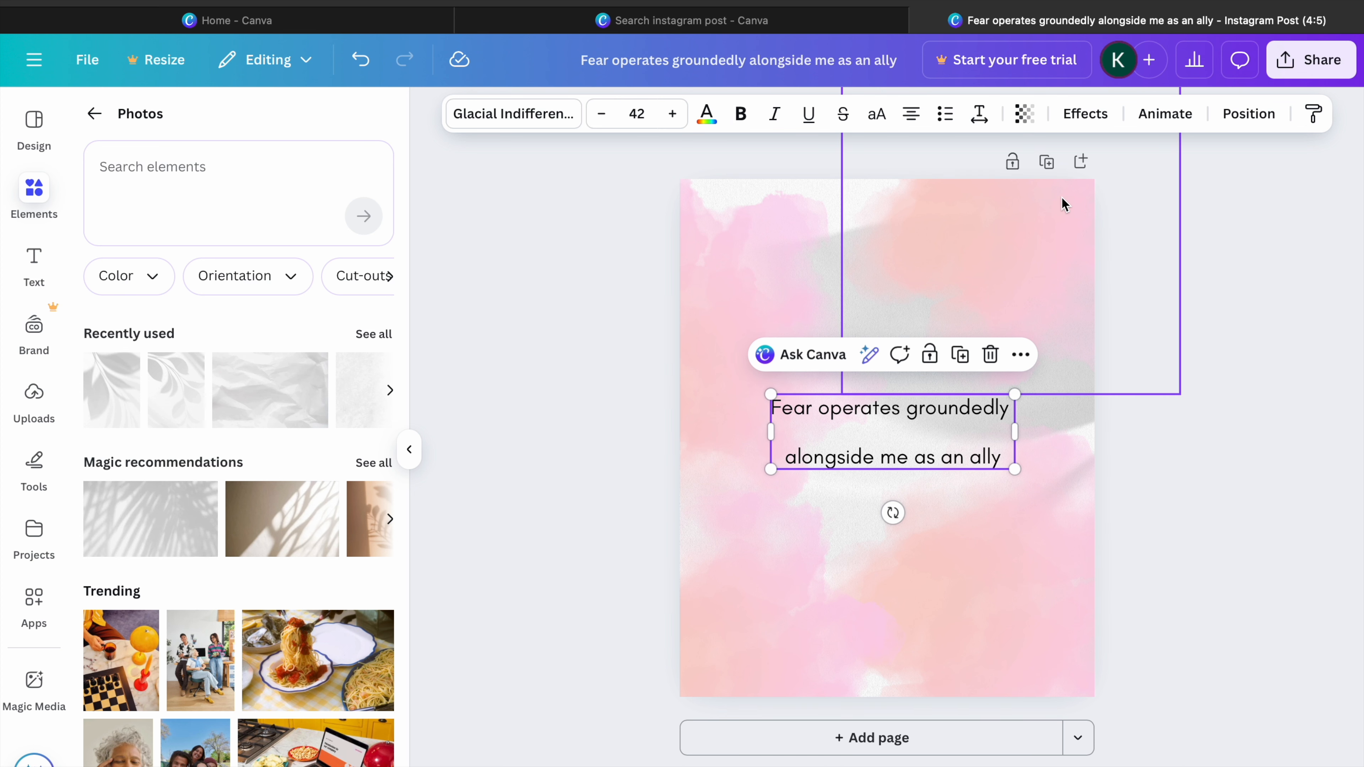
{"action": "left_click", "coordinate": [1230, 389]}
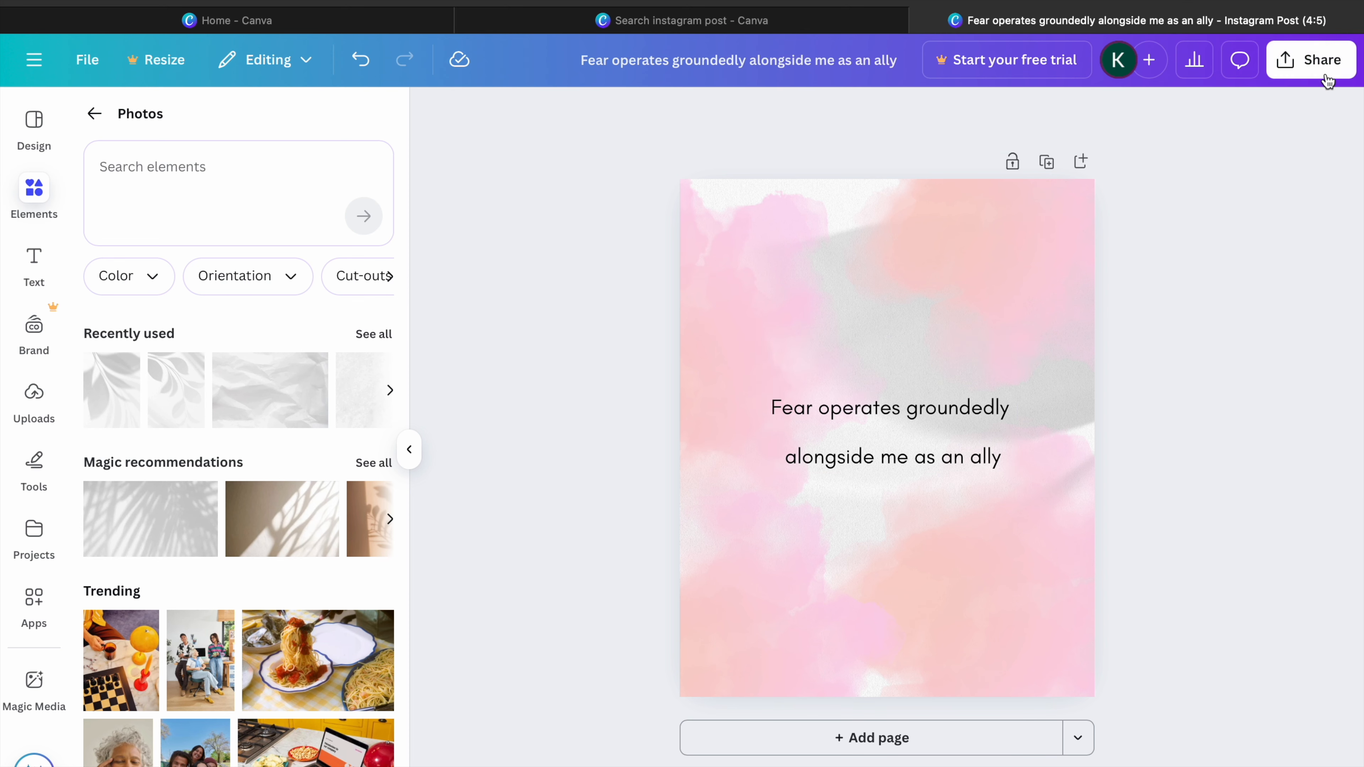
{"action": "left_click", "coordinate": [1310, 62]}
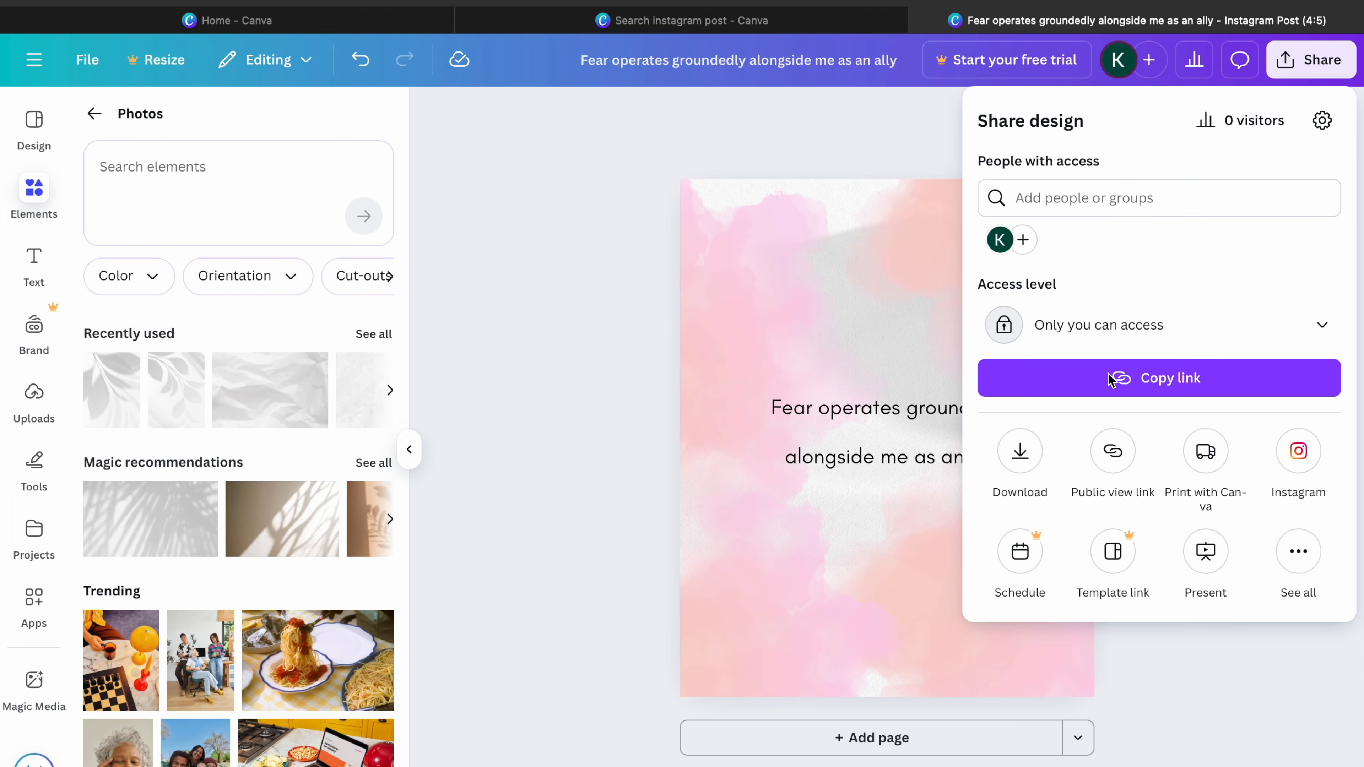
{"action": "left_click", "coordinate": [1023, 450]}
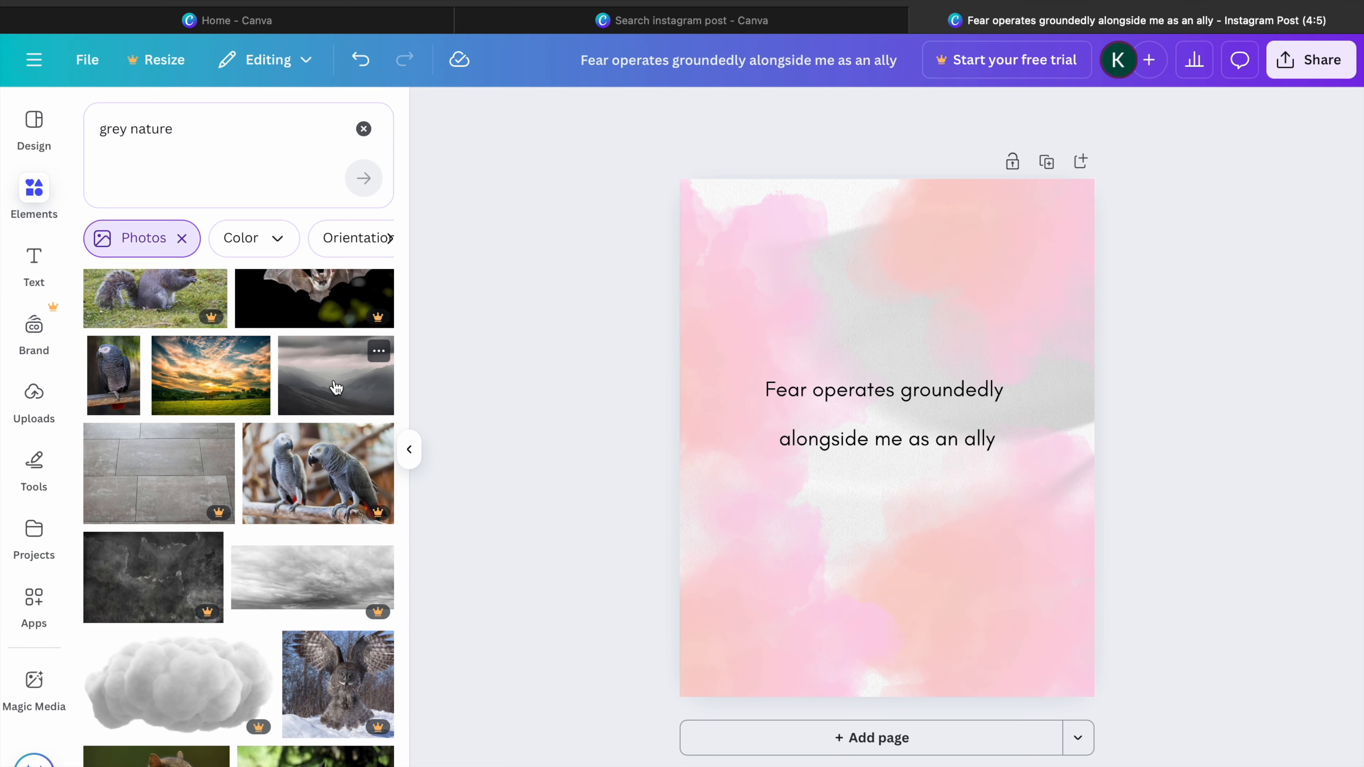
- Add the grey misty-mountain photo from the "grey nature" results and place it as a small thumbnail in the page's lower-right corner
{"action": "left_click", "coordinate": [336, 387]}
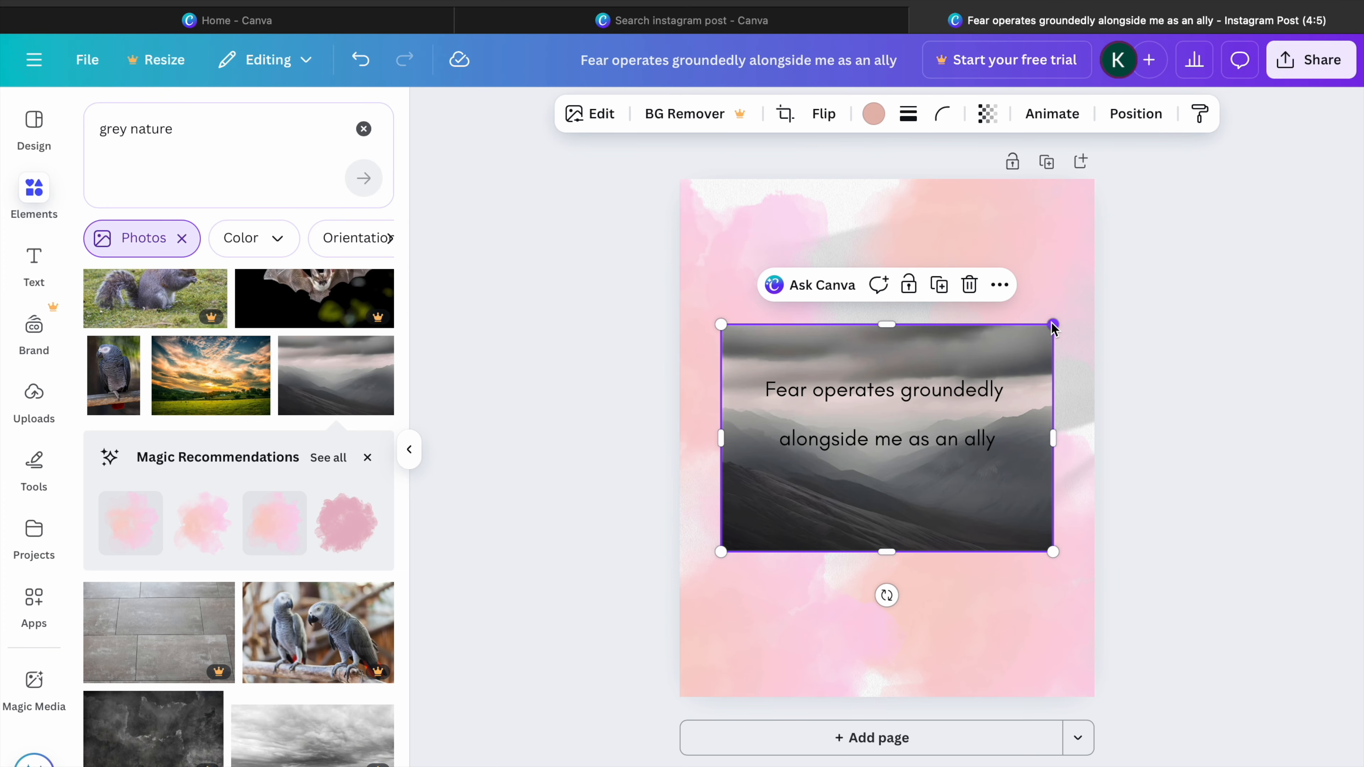
{"action": "left_click_drag", "start_coordinate": [1053, 326], "coordinate": [1047, 662]}
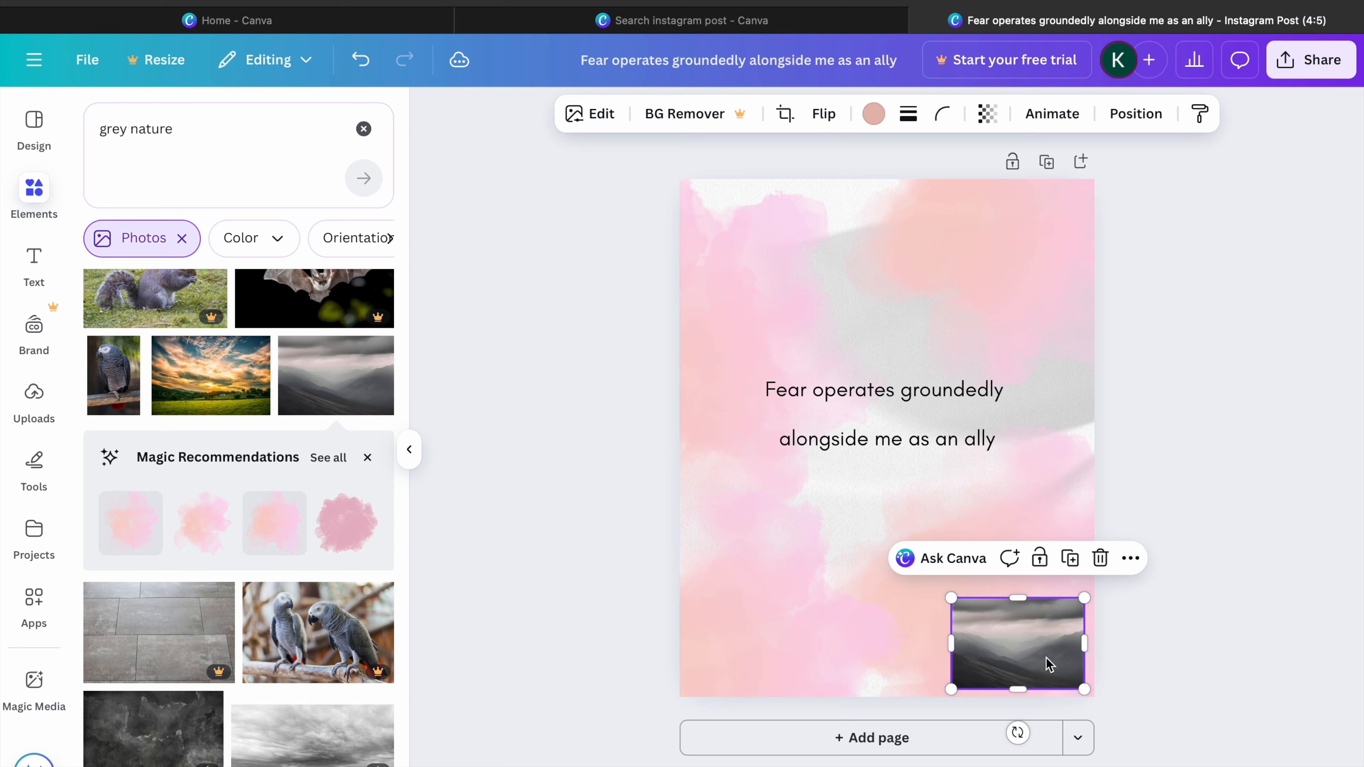
{"action": "left_click", "coordinate": [1189, 614]}
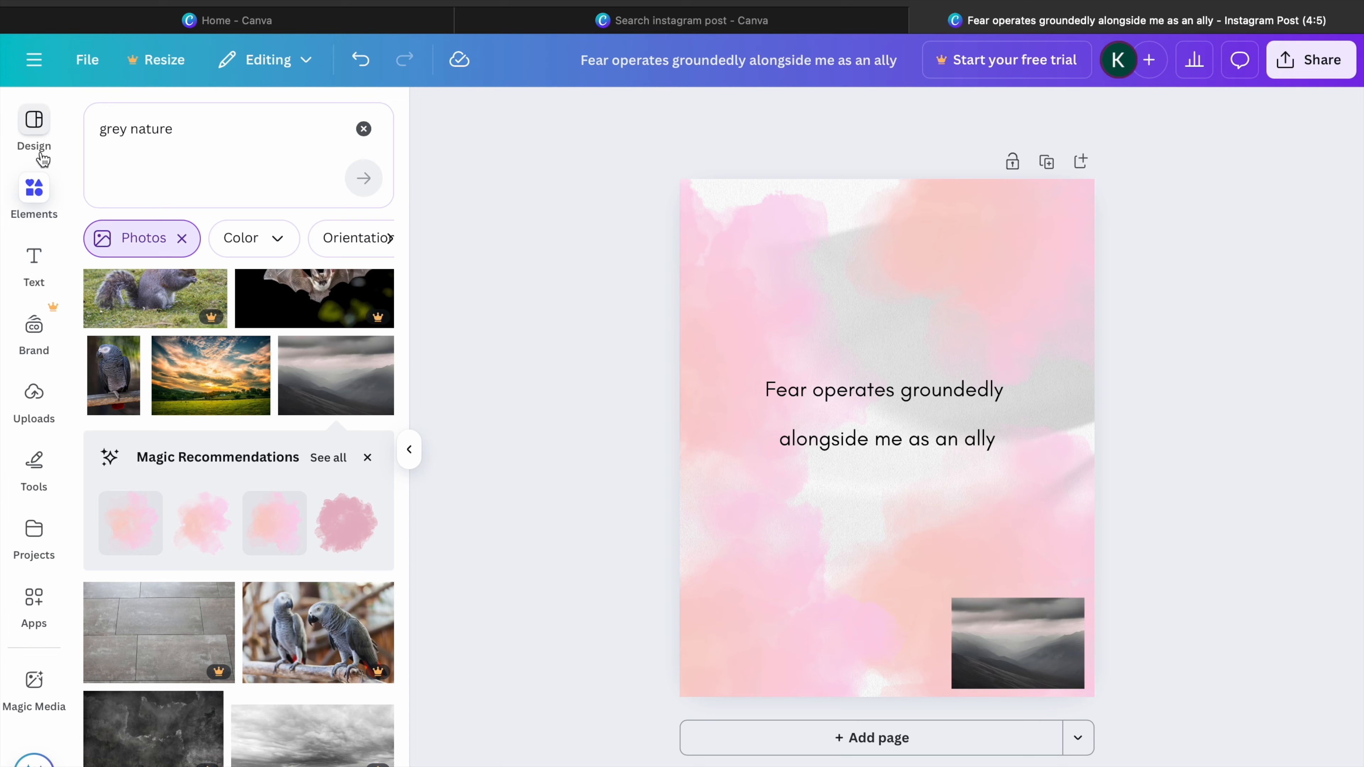
- Add a text box over the small mountain photo and enter the Instagram account handle in it
{"action": "left_click", "coordinate": [363, 128]}
{"action": "left_click", "coordinate": [34, 263]}
{"action": "left_click", "coordinate": [360, 189]}
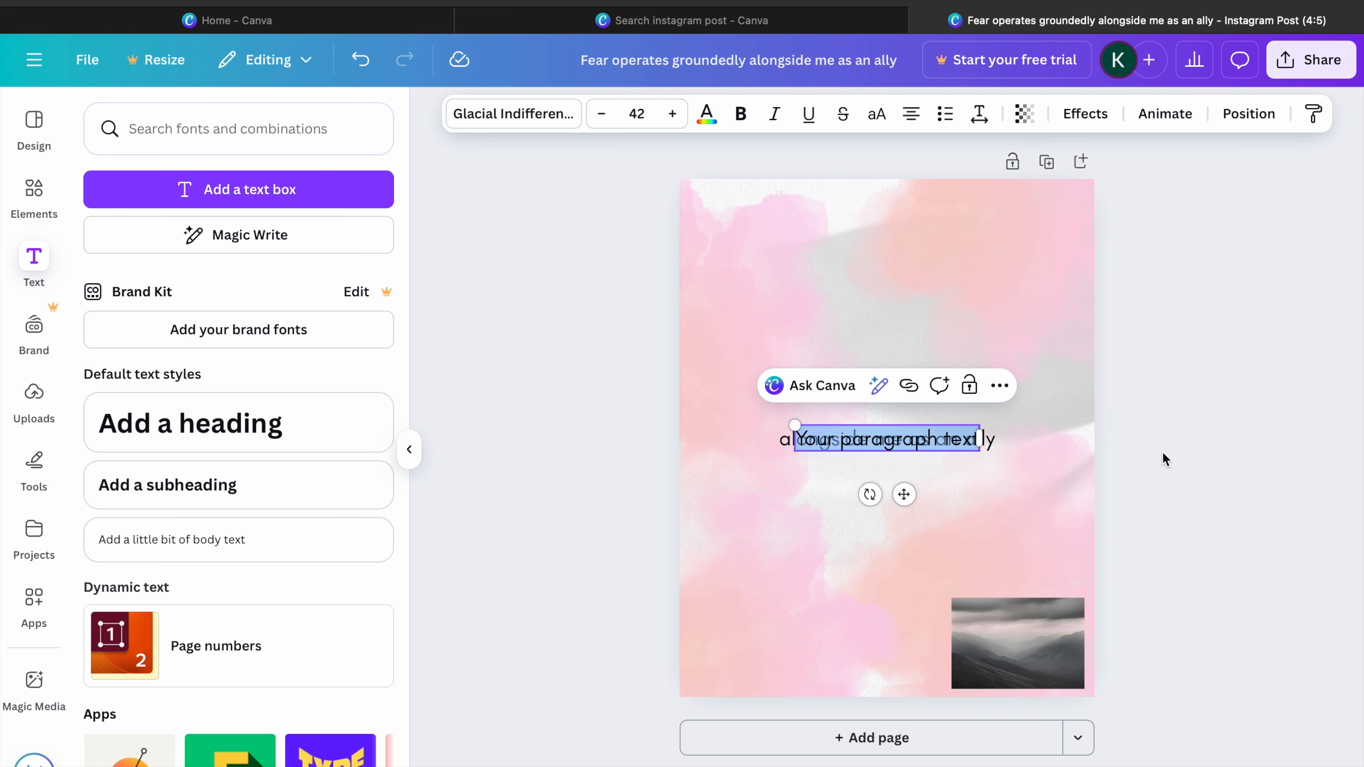
{"action": "left_click_drag", "start_coordinate": [913, 496], "coordinate": [1045, 684]}
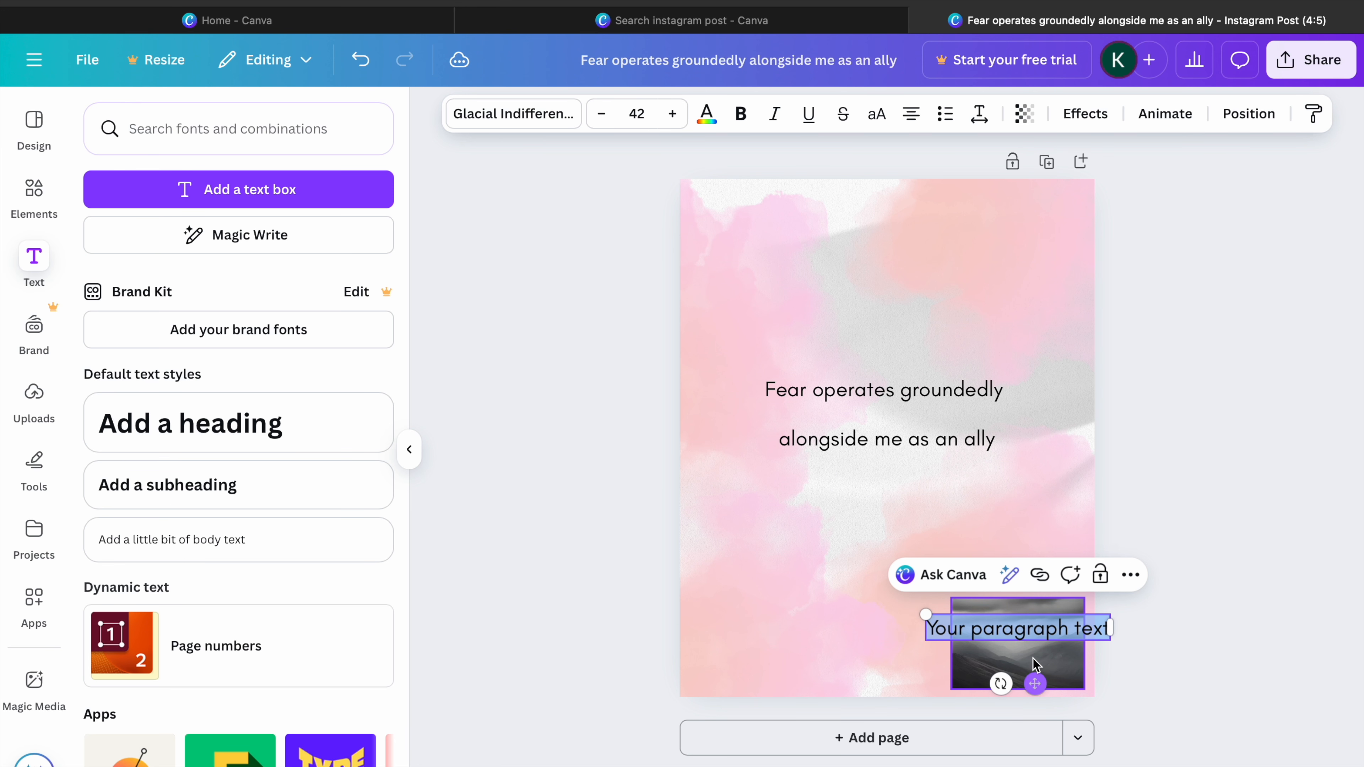
{"action": "type", "text": "444kaitlin444"}
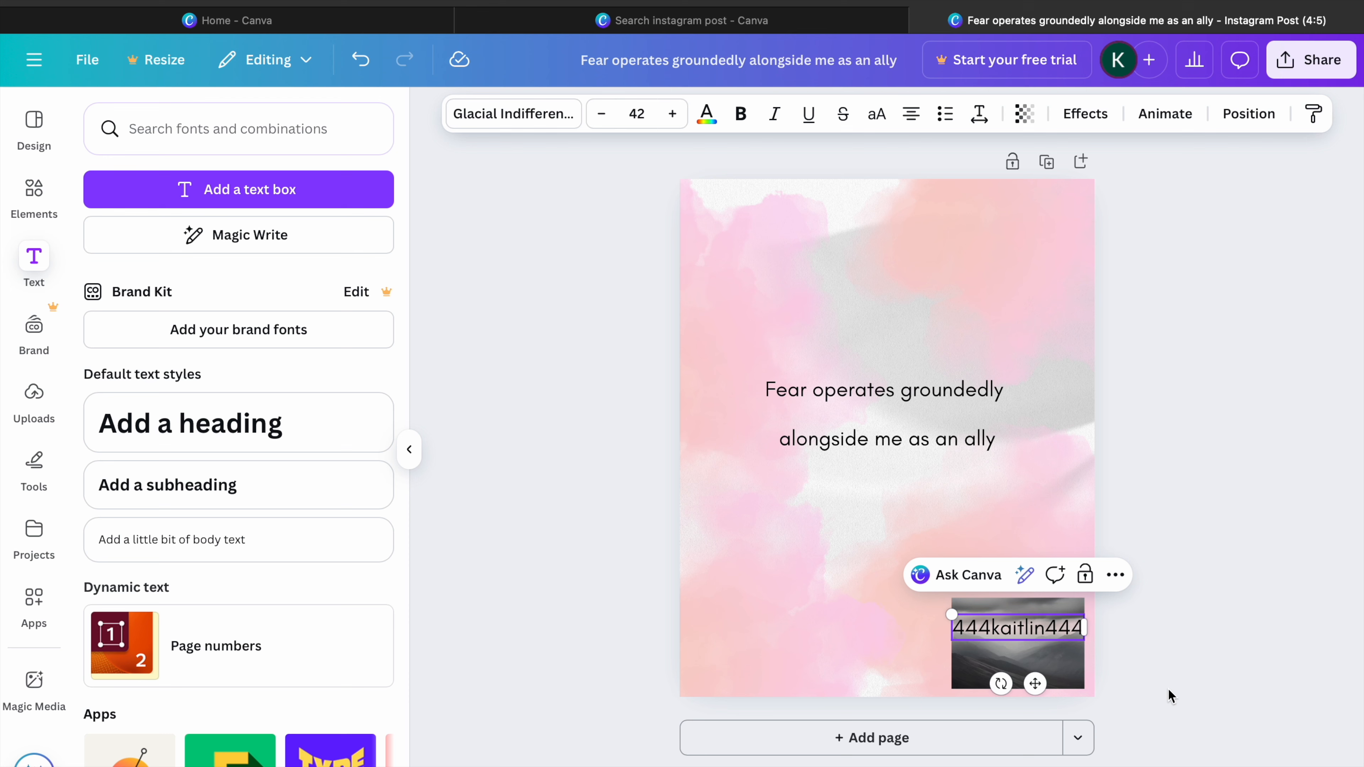
{"action": "left_click", "coordinate": [1201, 708]}
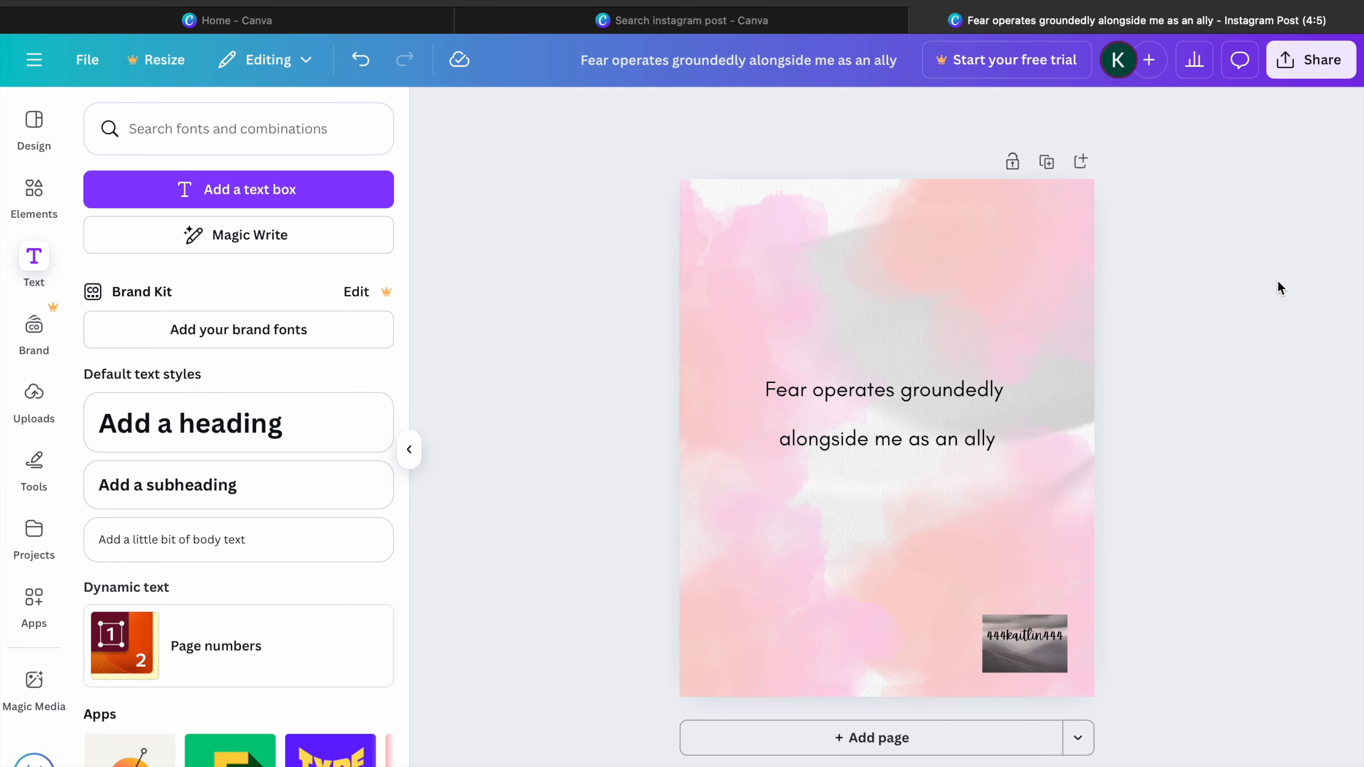
- Download the finished design as a PNG at 1,080 × 1,350 px and open the downloaded file
{"action": "left_click", "coordinate": [1313, 59]}
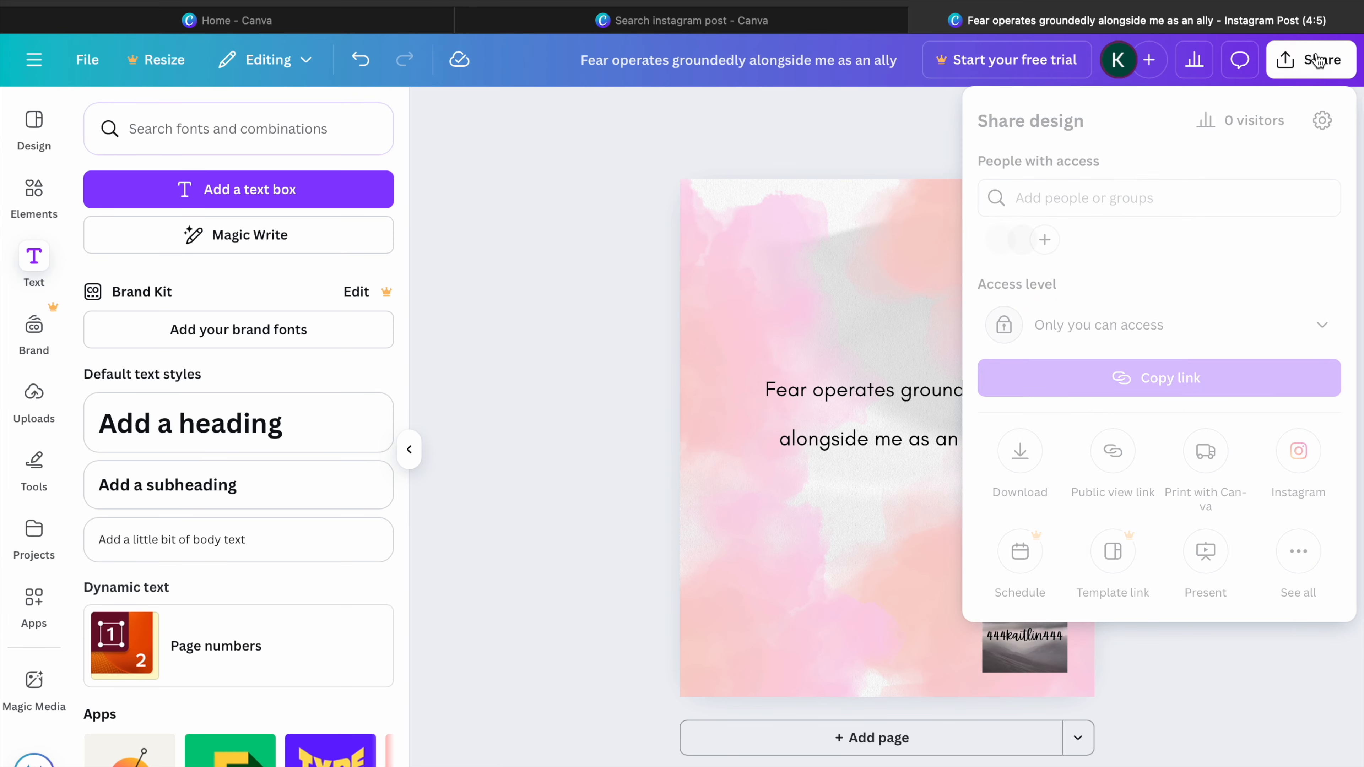
{"action": "left_click", "coordinate": [1021, 468]}
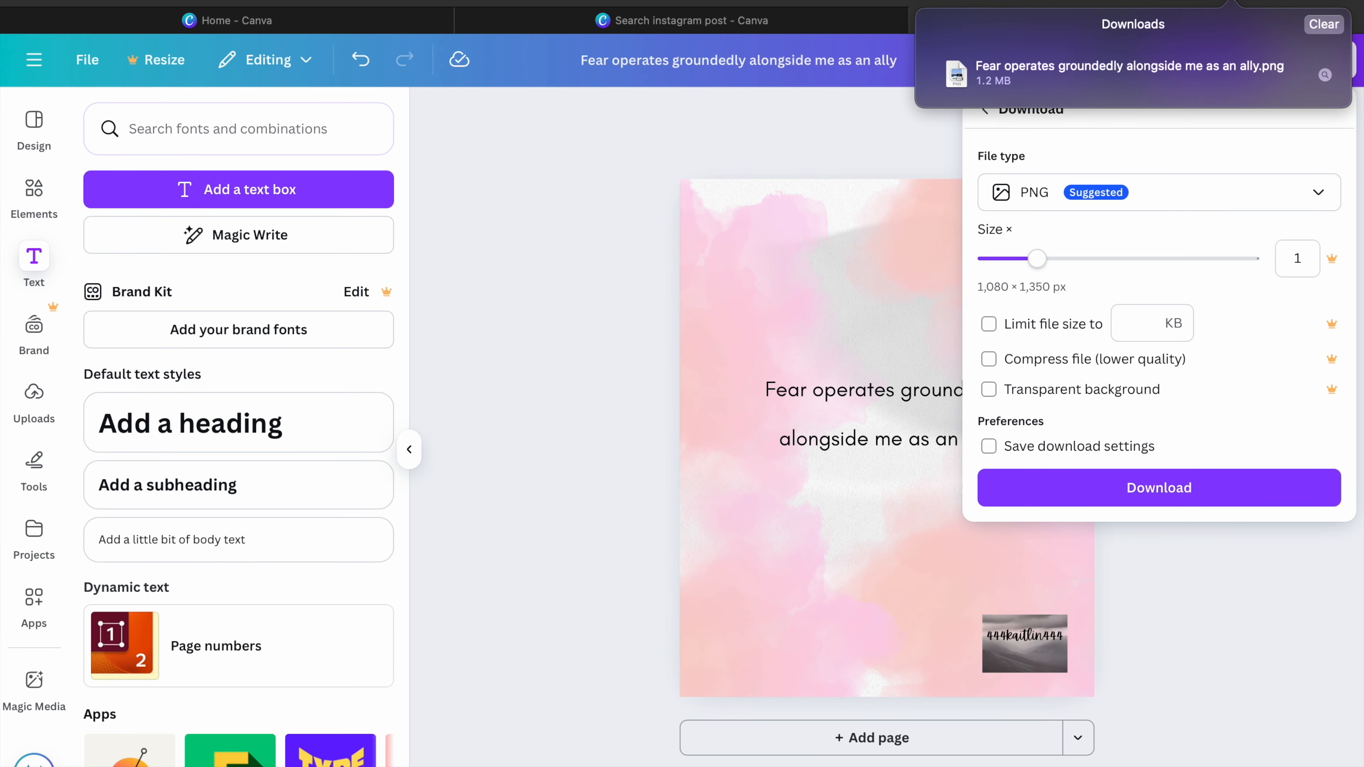
{"action": "left_click", "coordinate": [1119, 82]}
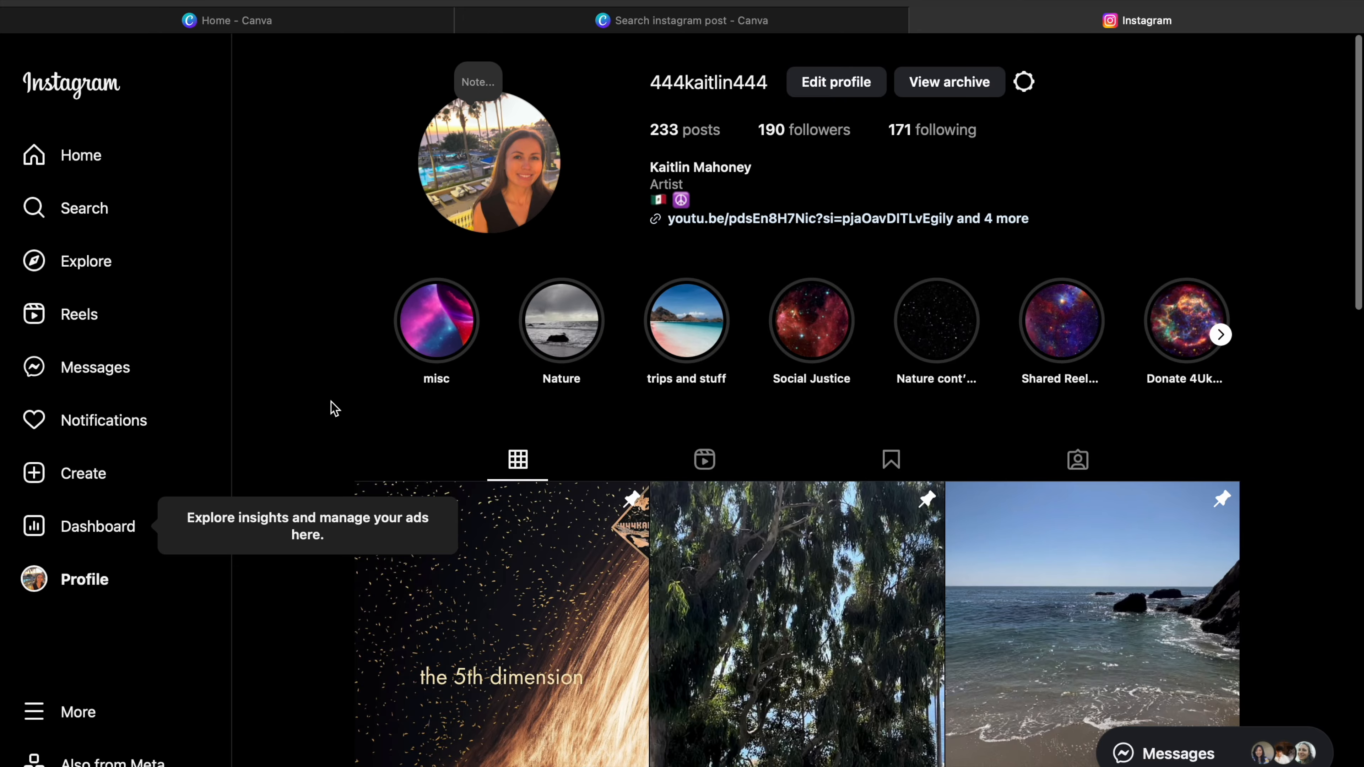
- On the Instagram profile, view the published quote post at full size and examine how it looks in the post grid
{"action": "scroll", "coordinate": [332, 403], "scroll_direction": "down", "scroll_amount": 8}
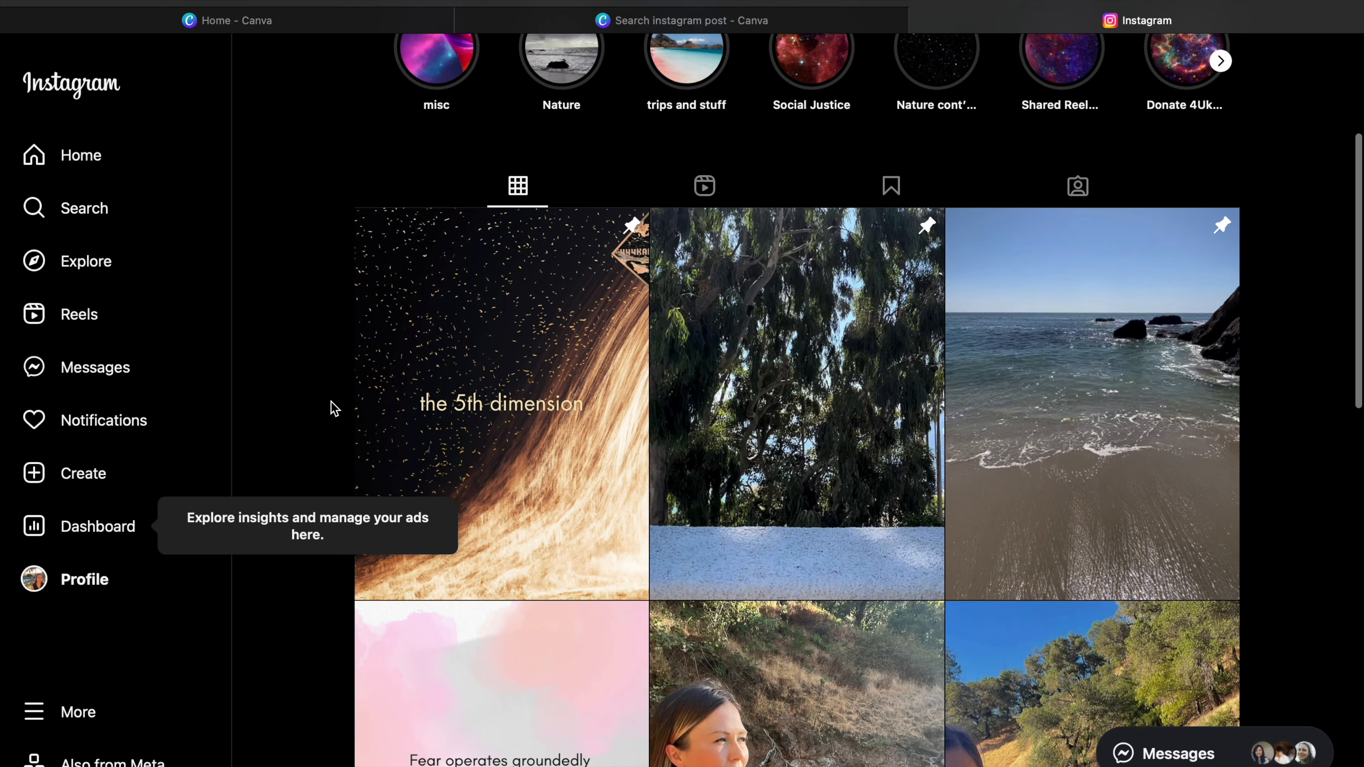
{"action": "scroll", "coordinate": [332, 406], "scroll_direction": "down", "scroll_amount": 5}
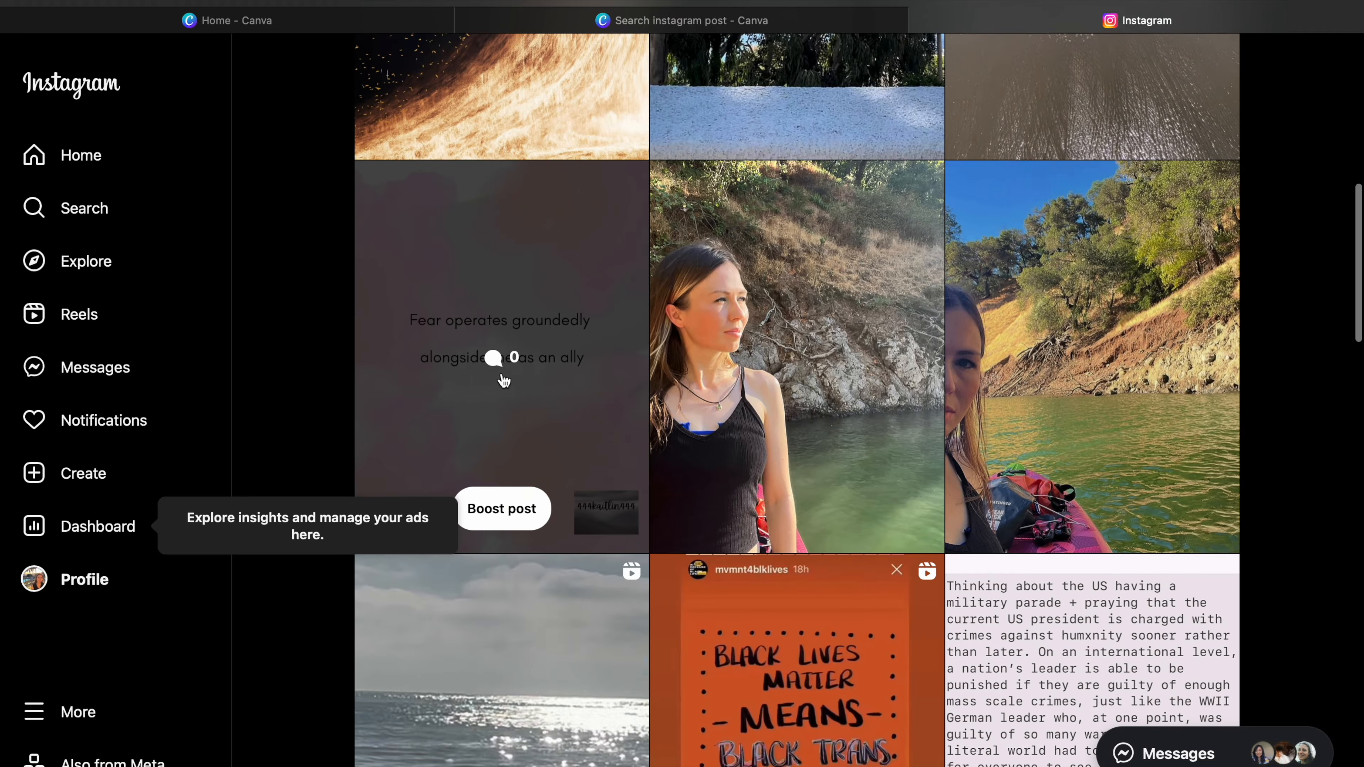
{"action": "left_click", "coordinate": [532, 373]}
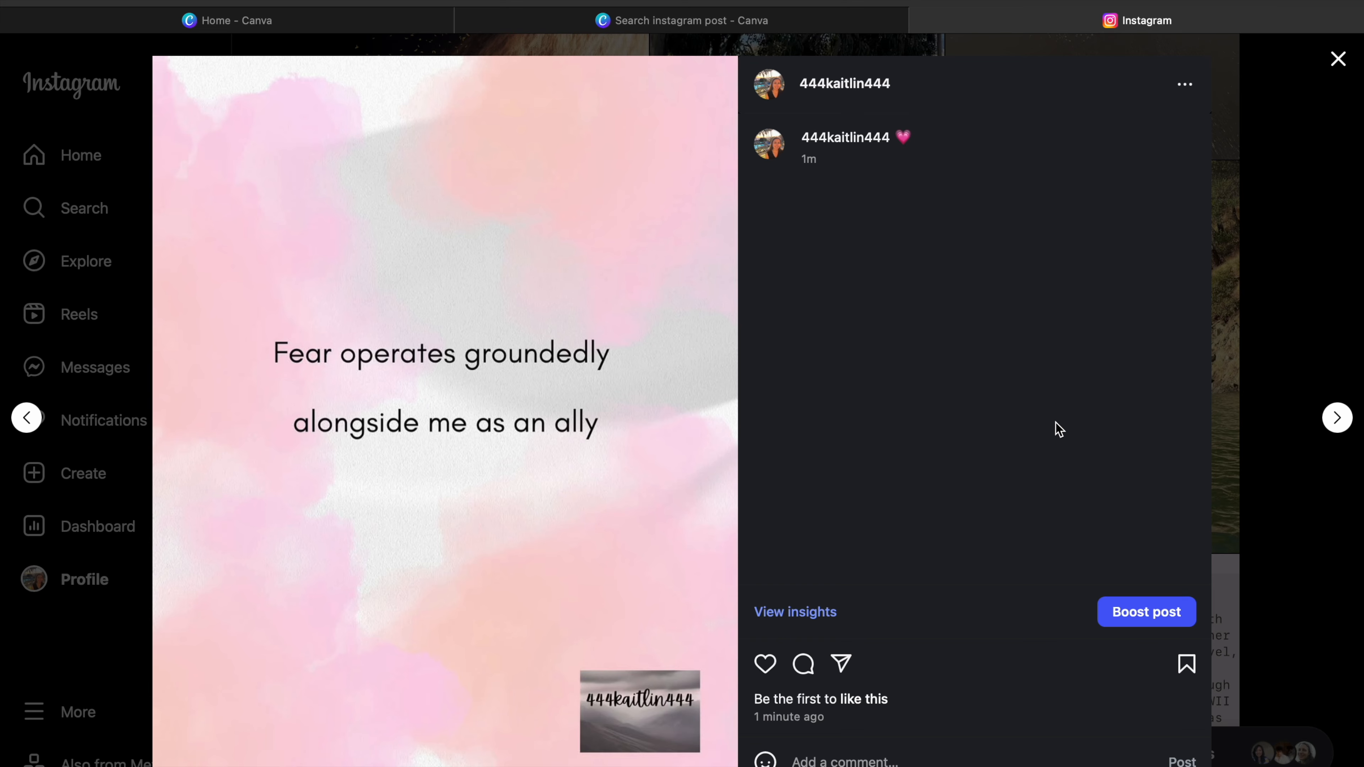
{"action": "left_click", "coordinate": [1337, 58]}
{"action": "scroll", "coordinate": [1291, 285], "scroll_direction": "up", "scroll_amount": 2}
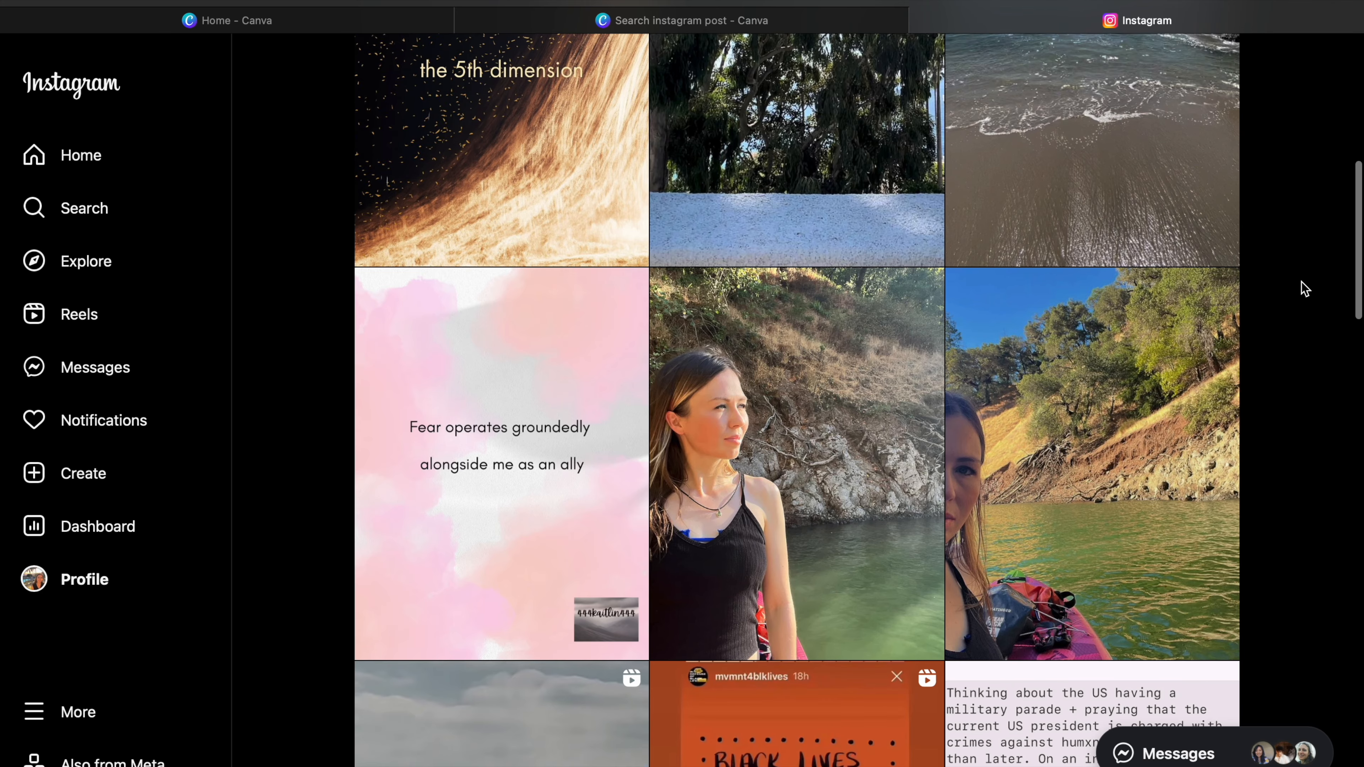
{"action": "scroll", "coordinate": [1301, 285], "scroll_direction": "up", "scroll_amount": 5}
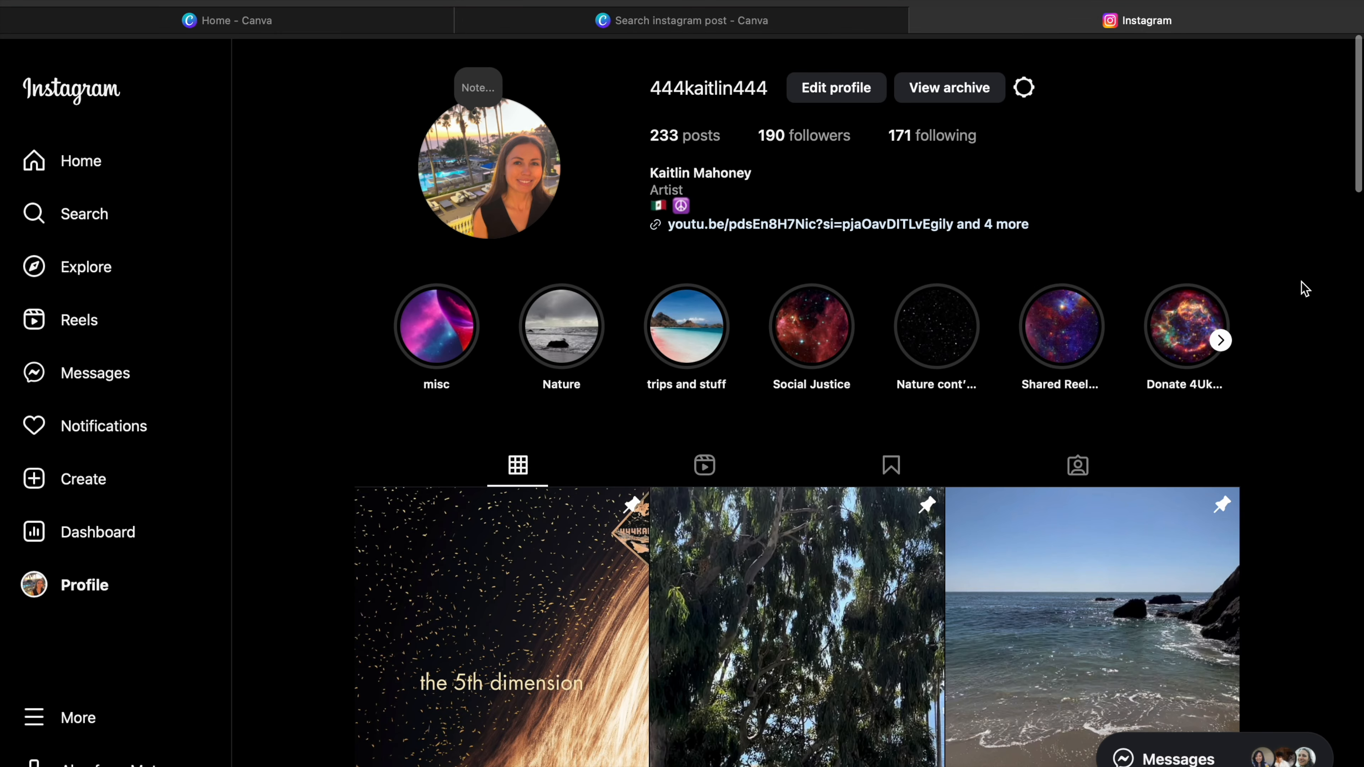
{"action": "scroll", "coordinate": [1301, 282], "scroll_direction": "down", "scroll_amount": 8}
{"action": "scroll", "coordinate": [1301, 282], "scroll_direction": "down", "scroll_amount": 5}
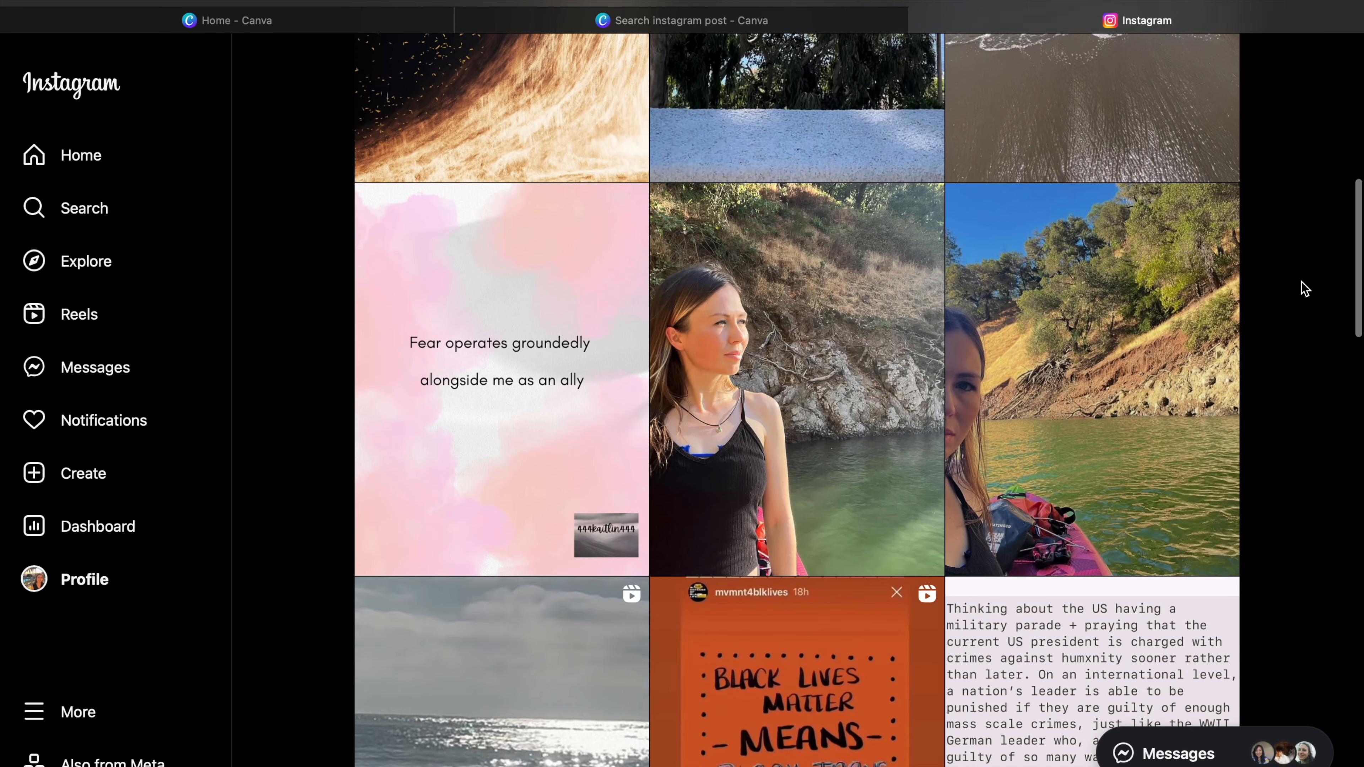
{"action": "scroll", "coordinate": [1301, 282], "scroll_direction": "up", "scroll_amount": 12}
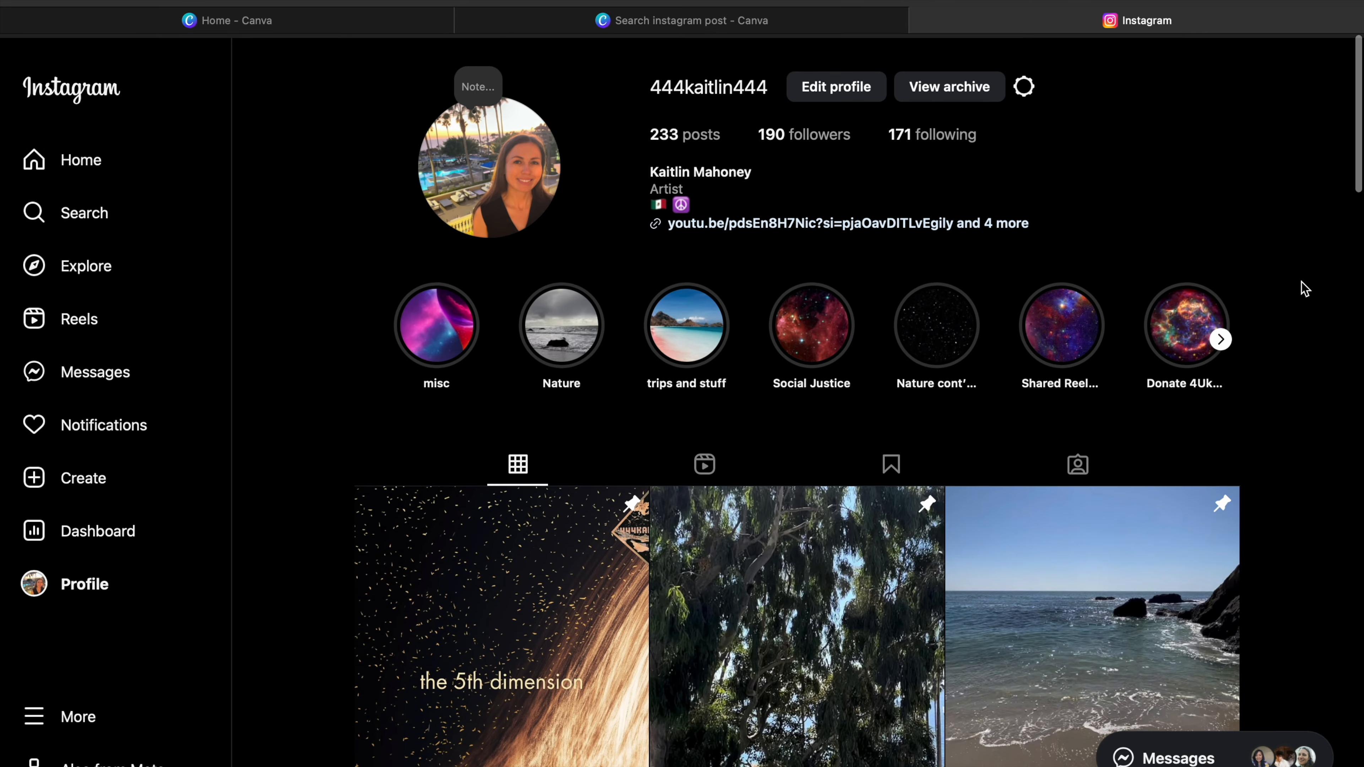
{"action": "mouse_move", "coordinate": [1288, 1]}
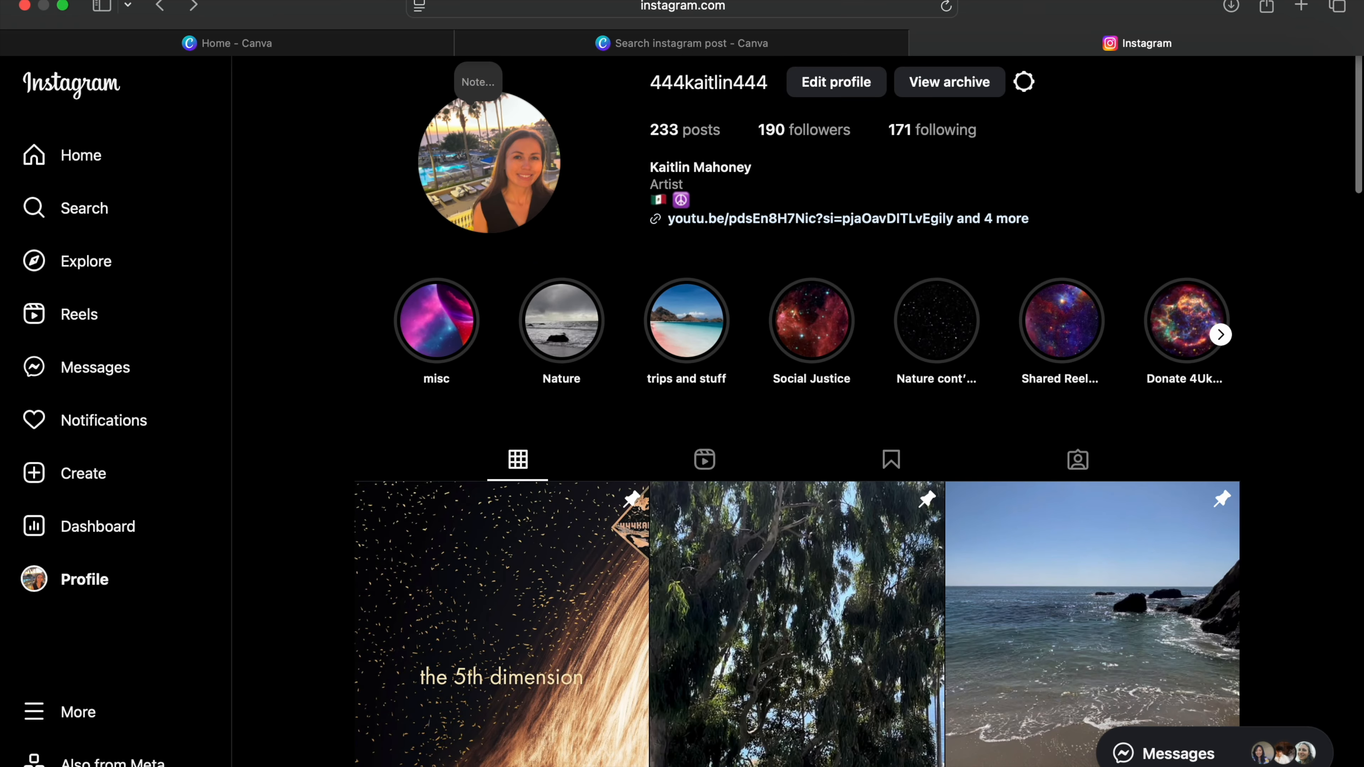